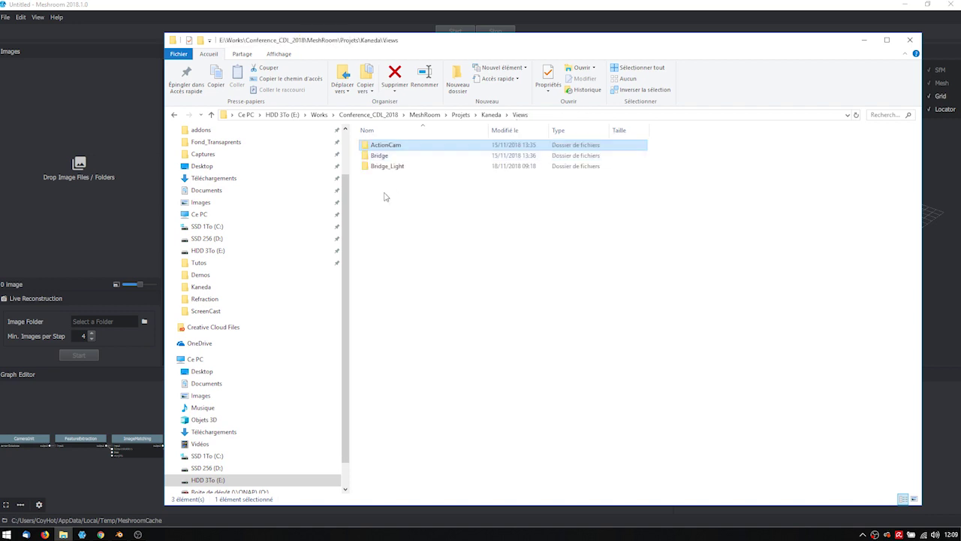
- Open IMG_5036.JPG from the Bridge folder and browse forward through the photos to IMG_5040.JPG
{"action": "double_click", "coordinate": [392, 155]}
{"action": "double_click", "coordinate": [385, 157]}
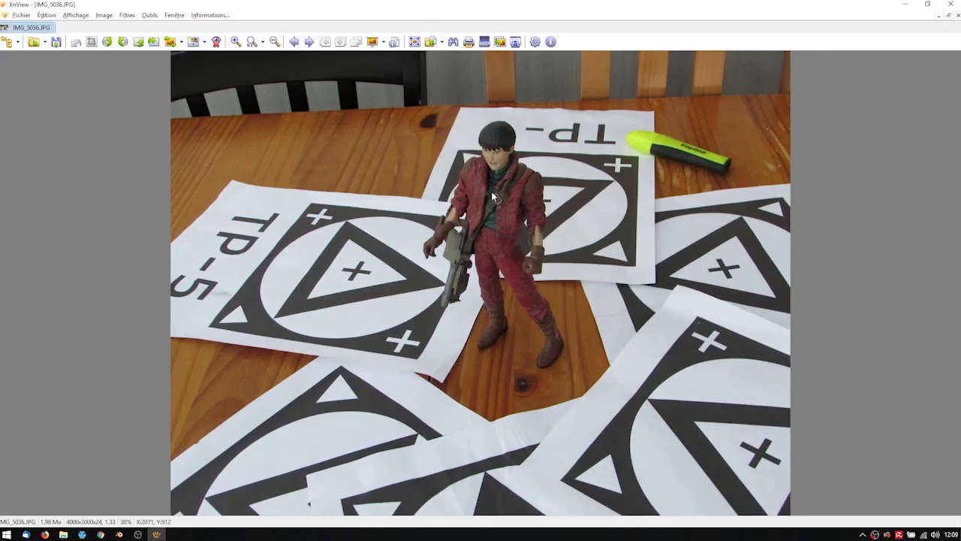
{"action": "scroll", "coordinate": [590, 186], "scroll_direction": "down", "scroll_amount": 1}
{"action": "scroll", "coordinate": [589, 187], "scroll_direction": "down", "scroll_amount": 2}
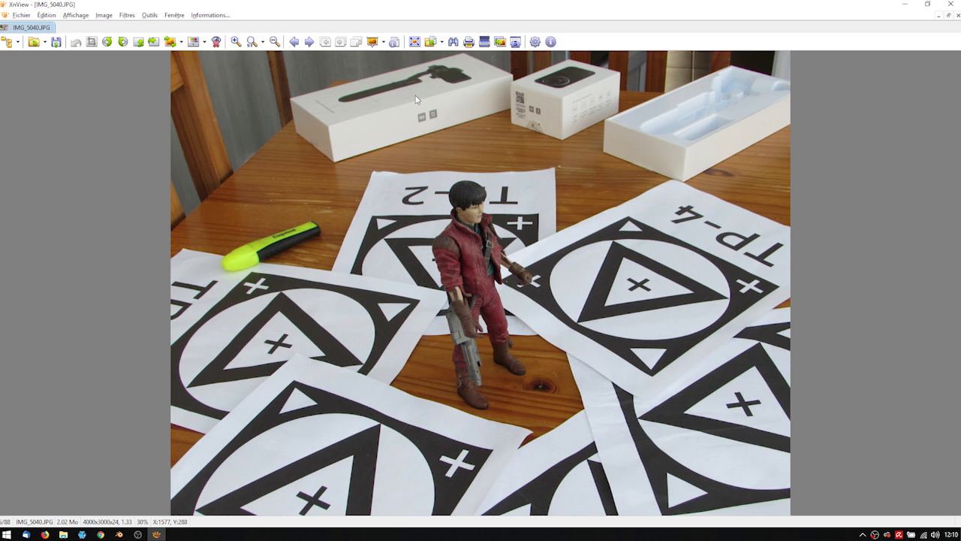
- Examine the figurine's detail in IMG_5040.JPG enlarged and full screen, and return to the Views folder
{"action": "scroll", "coordinate": [475, 199], "scroll_direction": "up", "scroll_amount": 3}
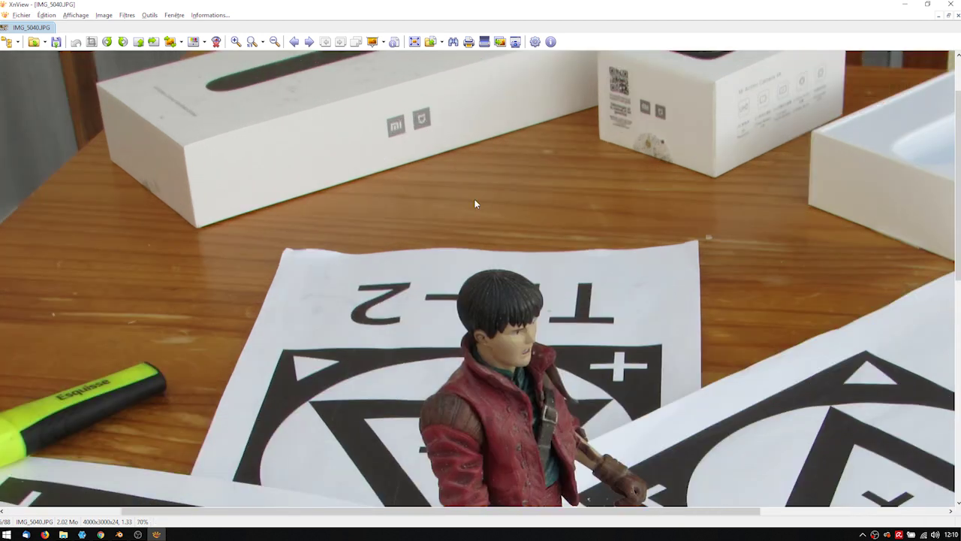
{"action": "double_click", "coordinate": [483, 371]}
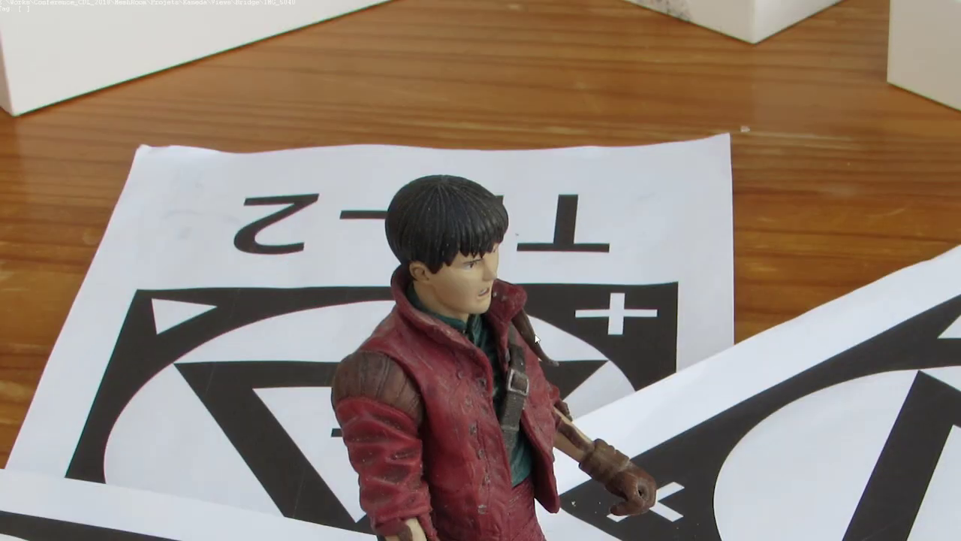
{"action": "scroll", "coordinate": [478, 353], "scroll_direction": "down", "scroll_amount": 3}
{"action": "scroll", "coordinate": [477, 319], "scroll_direction": "down", "scroll_amount": 1}
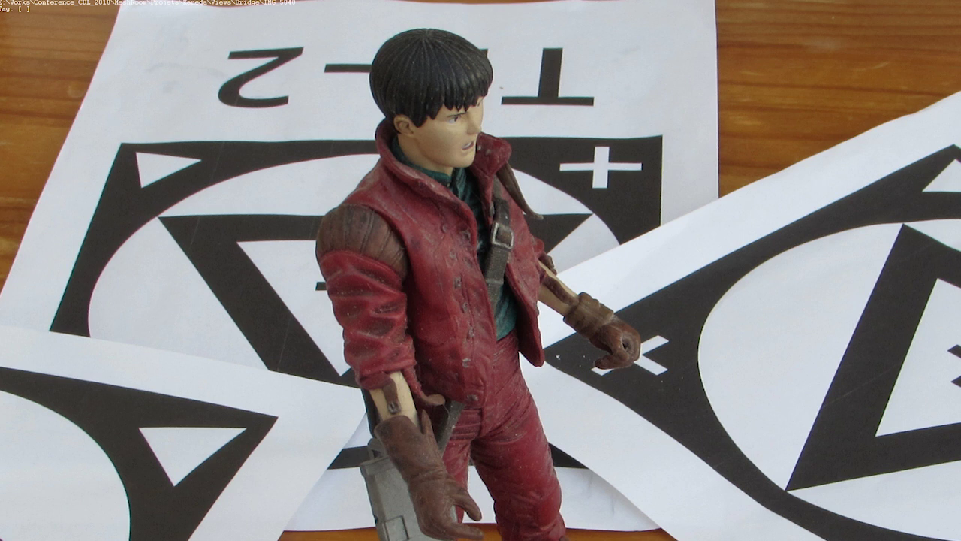
{"action": "key", "text": "Escape"}
{"action": "left_click", "coordinate": [520, 114]}
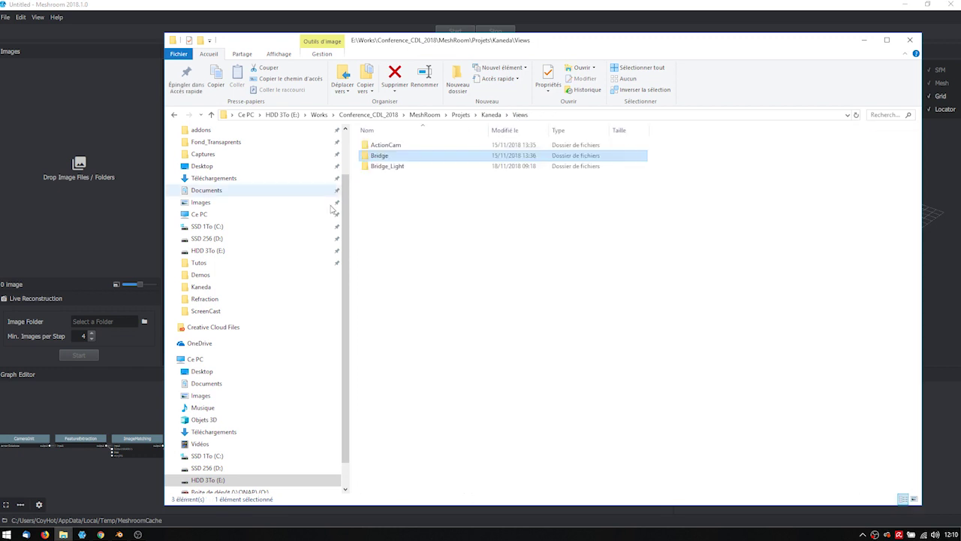
- Open the Bridge_Light folder and view its photos from IMG_5036.JPG to IMG_5039.JPG, closing the viewer when done
{"action": "double_click", "coordinate": [387, 165]}
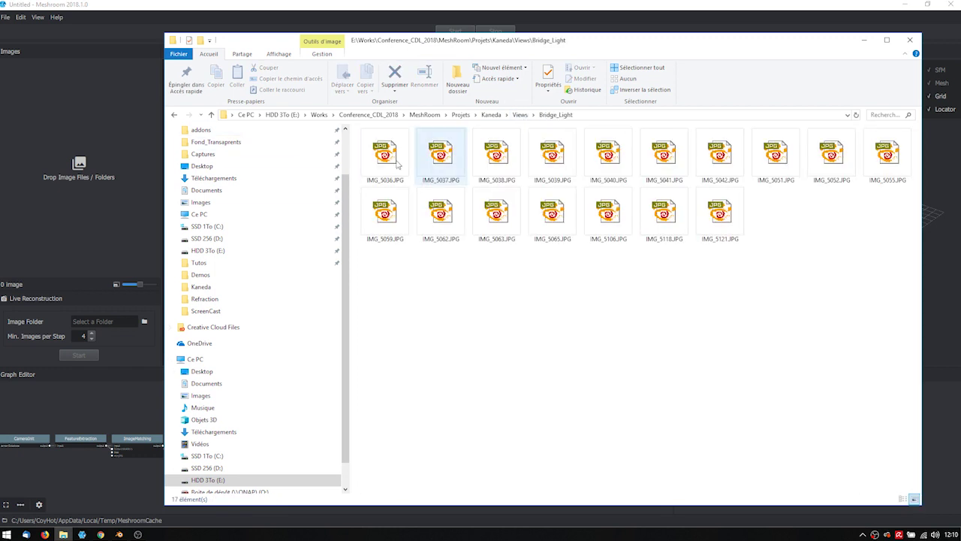
{"action": "double_click", "coordinate": [389, 155]}
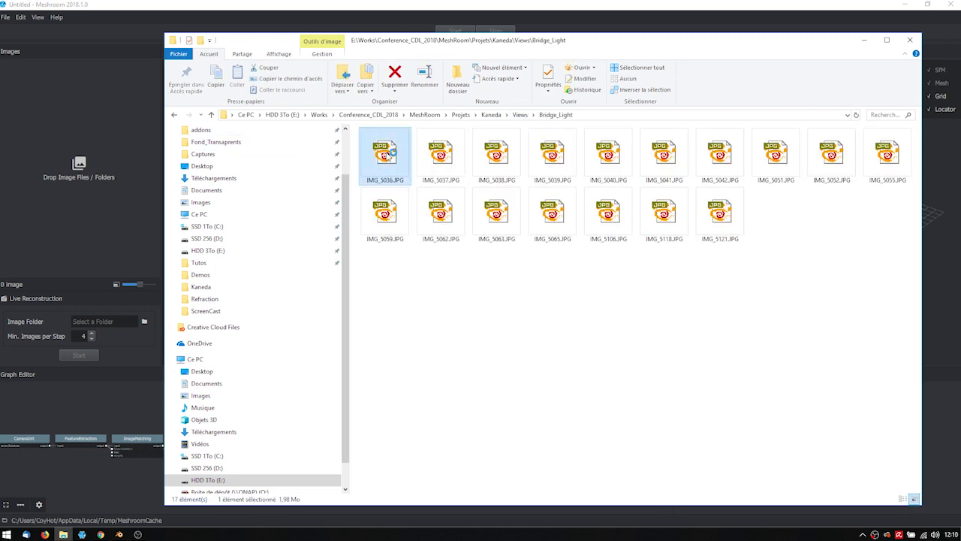
{"action": "key", "text": "space"}
{"action": "key", "text": "space"}
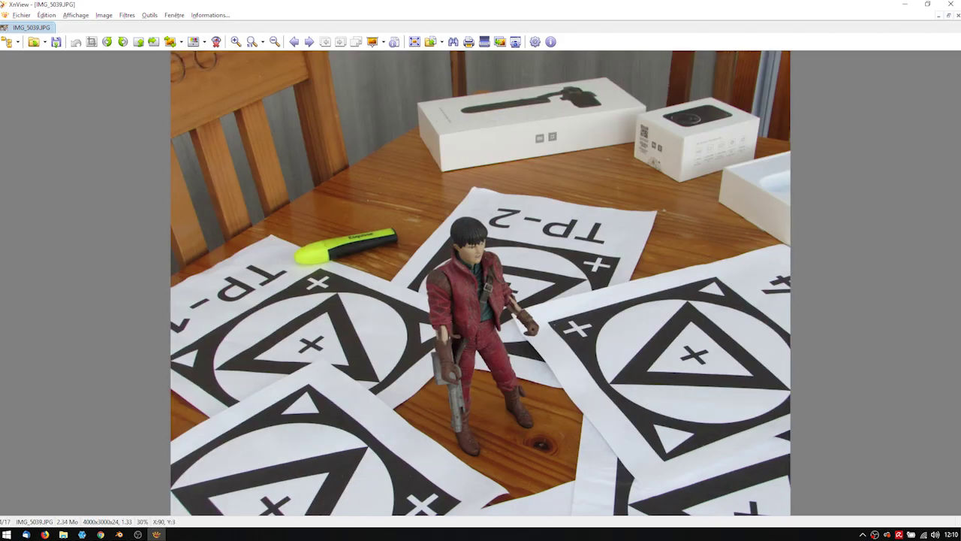
{"action": "key", "text": "Escape"}
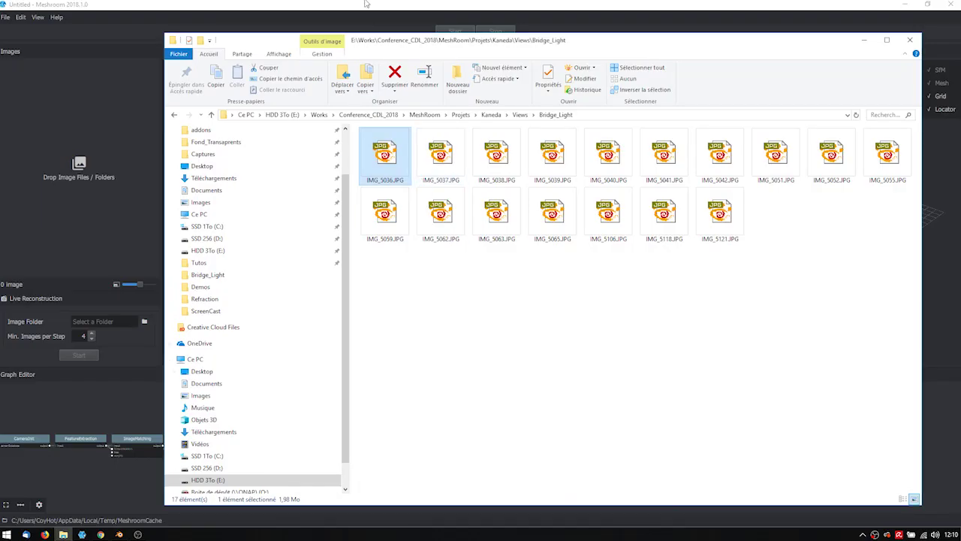
- In Meshroom, open the Kaneda_AtionCam.mg project from the Kaneda_AtionCam folder under Kaneda's Projects folder
{"action": "left_click", "coordinate": [6, 45]}
{"action": "left_click", "coordinate": [6, 17]}
{"action": "left_click", "coordinate": [15, 41]}
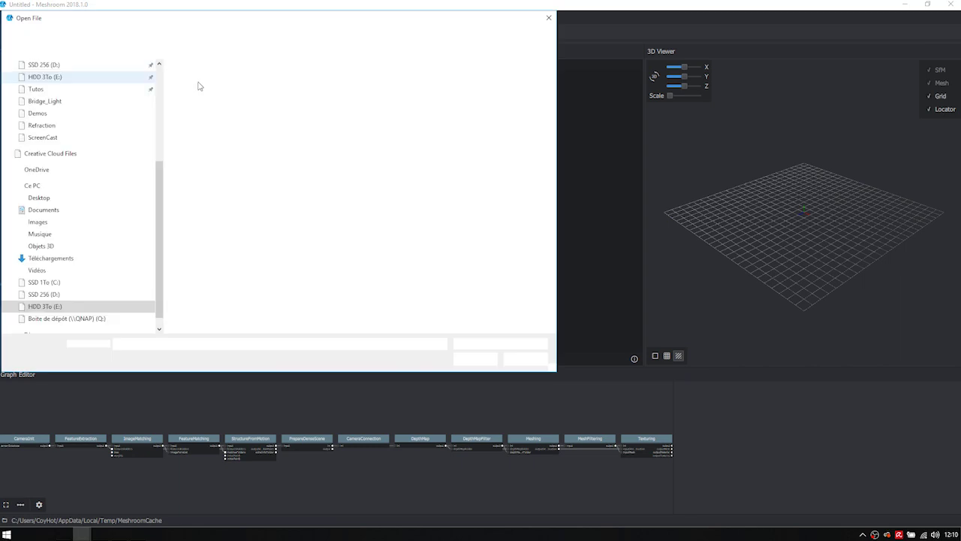
{"action": "left_click", "coordinate": [305, 35]}
{"action": "double_click", "coordinate": [203, 93]}
{"action": "double_click", "coordinate": [252, 85]}
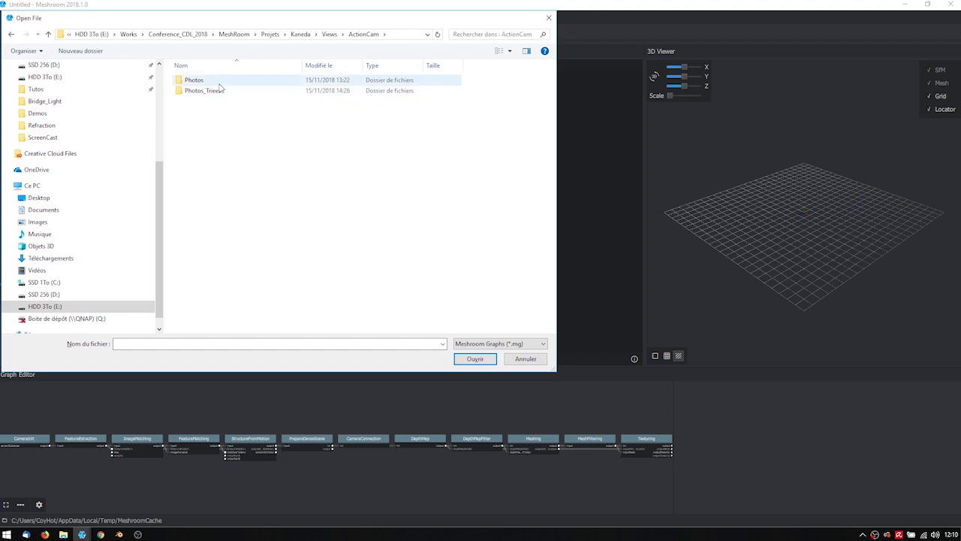
{"action": "left_click", "coordinate": [305, 33]}
{"action": "double_click", "coordinate": [204, 80]}
{"action": "double_click", "coordinate": [225, 80]}
{"action": "double_click", "coordinate": [232, 93]}
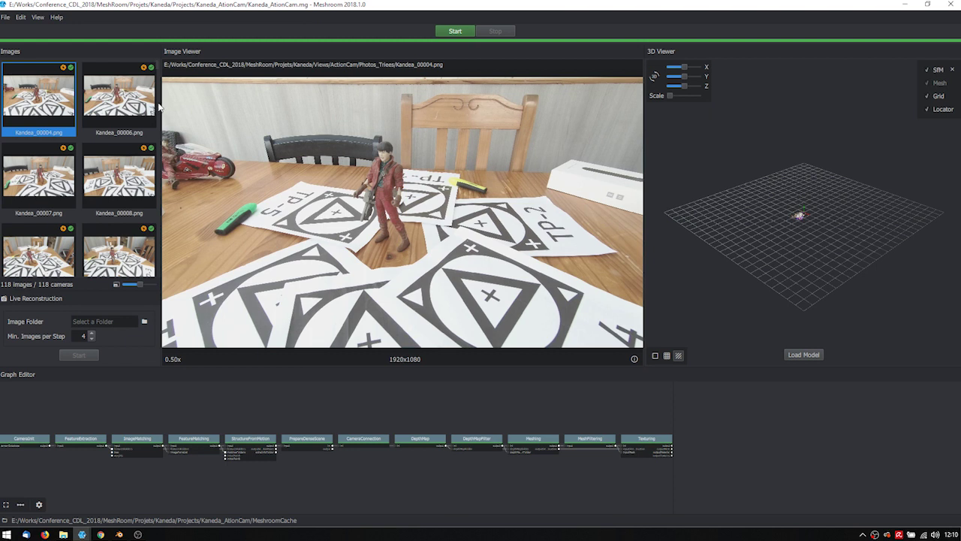
- Look over the project's image thumbnails and their status badges, starting from Kandea_00004.png
{"action": "left_click", "coordinate": [118, 94]}
{"action": "left_click", "coordinate": [38, 175]}
{"action": "left_click", "coordinate": [118, 174]}
{"action": "left_click", "coordinate": [53, 252]}
{"action": "left_click", "coordinate": [119, 252]}
{"action": "scroll", "coordinate": [75, 173], "scroll_direction": "up", "scroll_amount": 5}
{"action": "left_click", "coordinate": [64, 69]}
{"action": "mouse_move", "coordinate": [64, 69]}
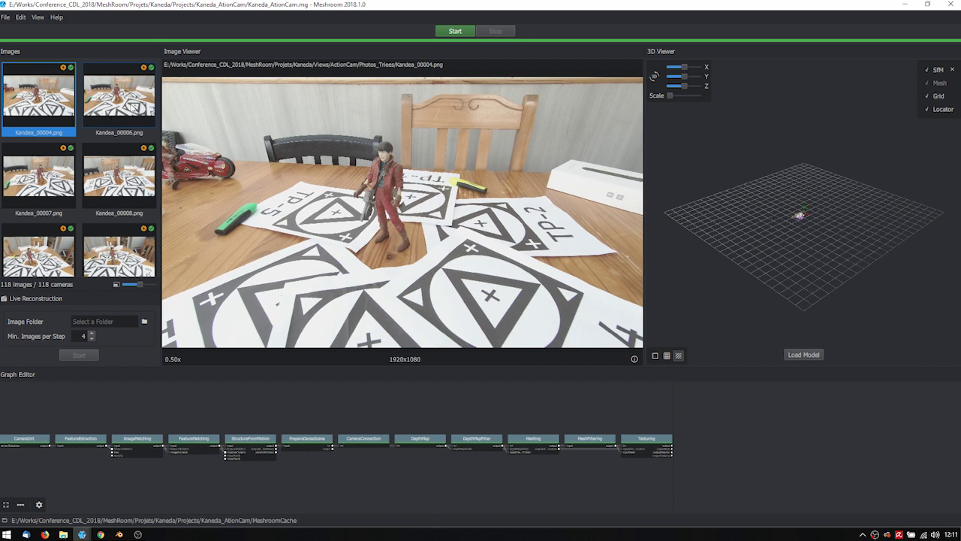
- Widen the 3D Viewer and examine the sparse point cloud and reconstructed camera positions from several angles
{"action": "scroll", "coordinate": [810, 250], "scroll_direction": "up", "scroll_amount": 10}
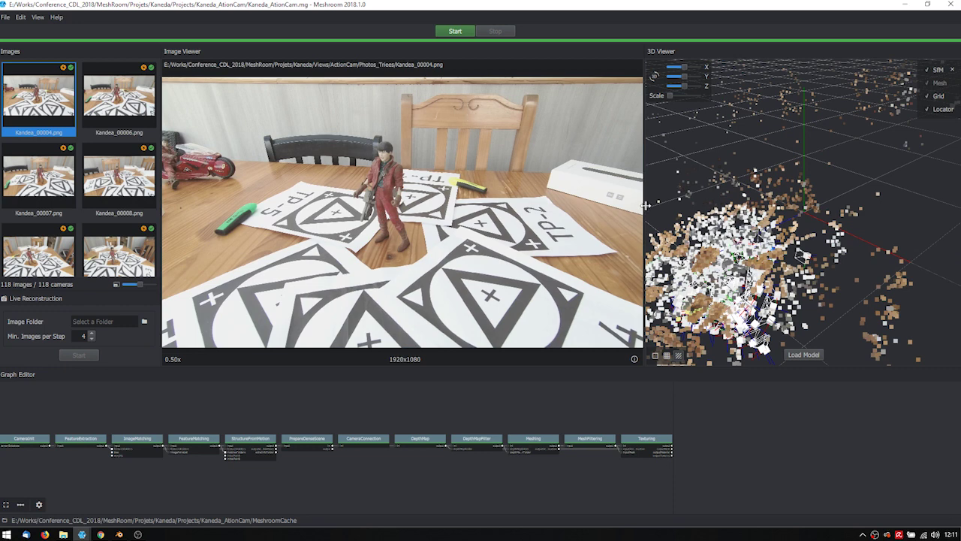
{"action": "left_click_drag", "start_coordinate": [645, 209], "coordinate": [615, 222]}
{"action": "left_click_drag", "start_coordinate": [721, 218], "coordinate": [799, 224]}
{"action": "left_click_drag", "start_coordinate": [711, 216], "coordinate": [818, 217]}
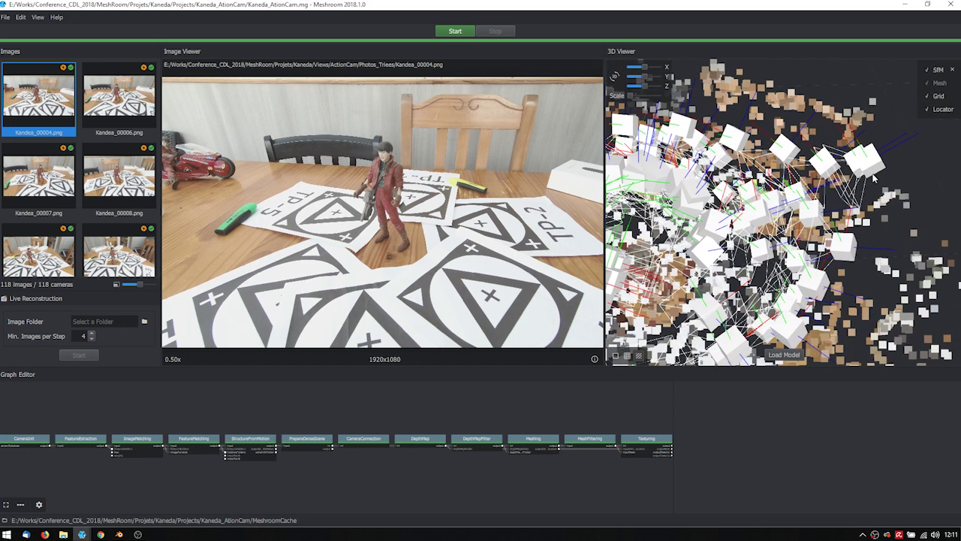
{"action": "scroll", "coordinate": [874, 178], "scroll_direction": "down", "scroll_amount": 5}
{"action": "left_click_drag", "start_coordinate": [874, 177], "coordinate": [723, 220]}
{"action": "scroll", "coordinate": [722, 220], "scroll_direction": "up", "scroll_amount": 5}
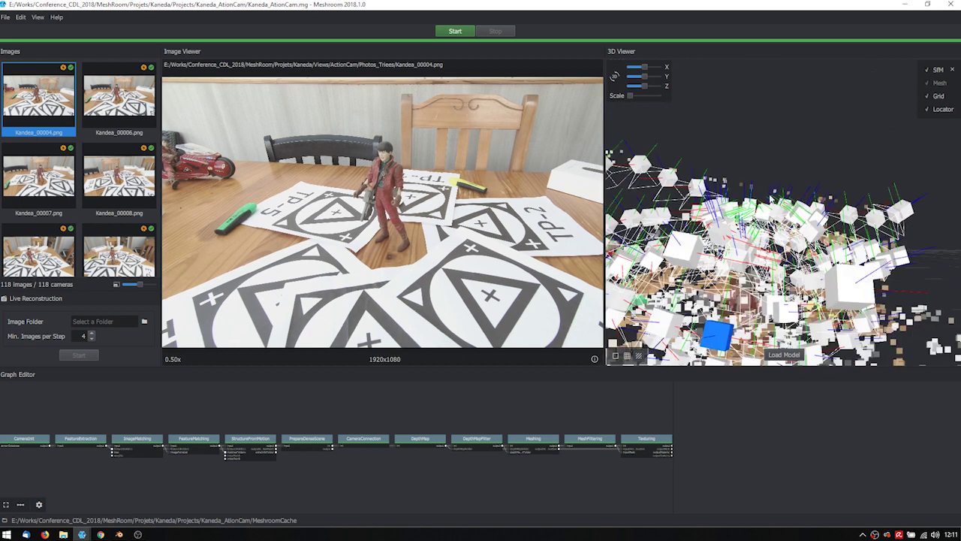
{"action": "scroll", "coordinate": [780, 212], "scroll_direction": "up", "scroll_amount": 10}
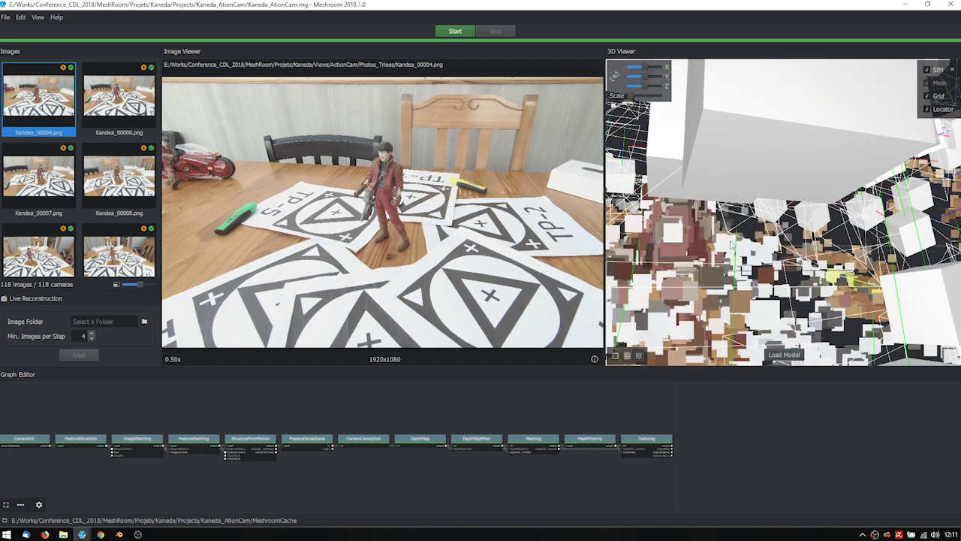
- Load the textured model, hide the SfM point cloud and cameras, and frame the figurine's mesh
{"action": "left_click", "coordinate": [920, 82]}
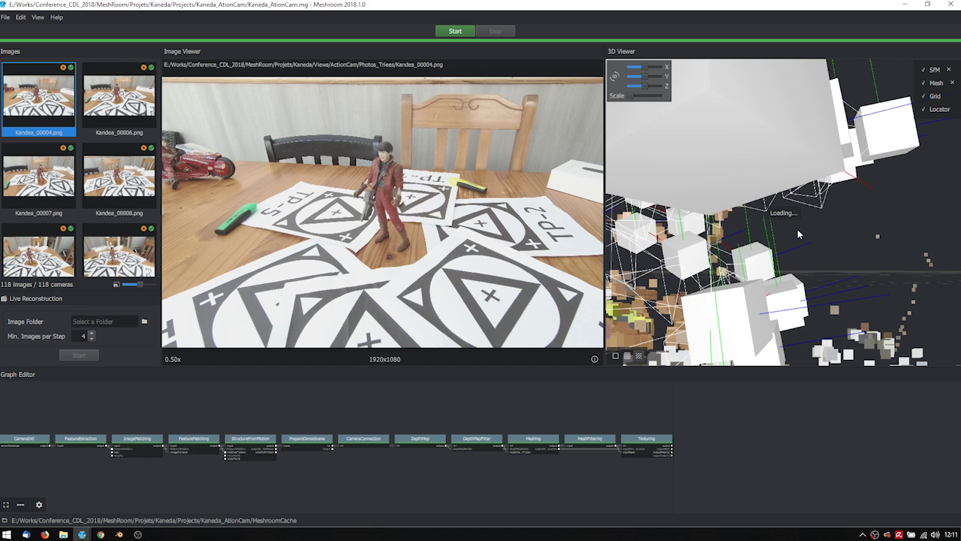
{"action": "scroll", "coordinate": [798, 229], "scroll_direction": "down", "scroll_amount": 5}
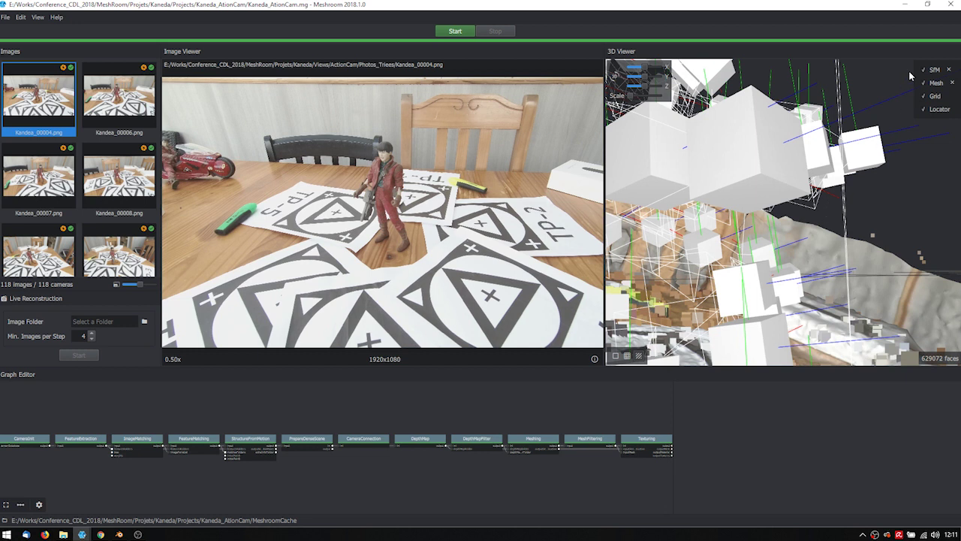
{"action": "left_click", "coordinate": [924, 69]}
{"action": "left_click_drag", "start_coordinate": [784, 250], "coordinate": [755, 284]}
{"action": "left_click_drag", "start_coordinate": [799, 205], "coordinate": [814, 176]}
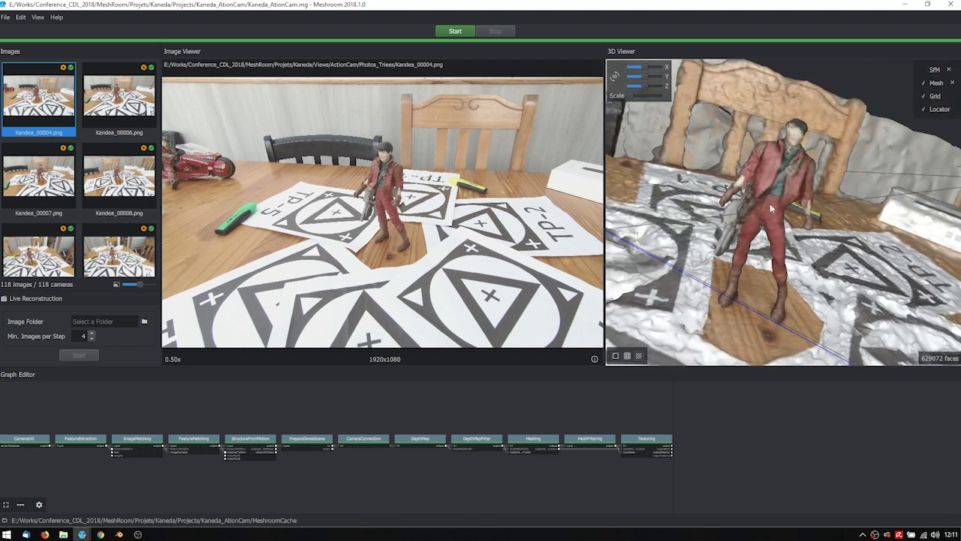
{"action": "mouse_move", "coordinate": [772, 203]}
{"action": "left_mouse_down"}
{"action": "mouse_move", "coordinate": [781, 211]}
{"action": "mouse_move", "coordinate": [743, 222]}
{"action": "mouse_move", "coordinate": [695, 220]}
{"action": "mouse_move", "coordinate": [786, 234]}
{"action": "mouse_move", "coordinate": [781, 218]}
{"action": "left_mouse_up"}
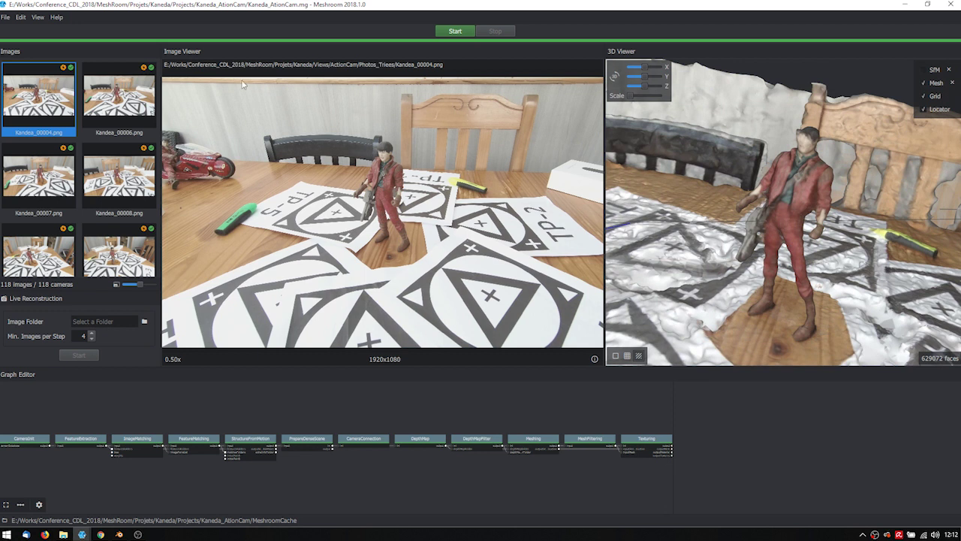
- Open the Kaneda_Bridge.mg project from the Kaneda_Bridge folder and load its textured model
{"action": "left_click", "coordinate": [6, 18]}
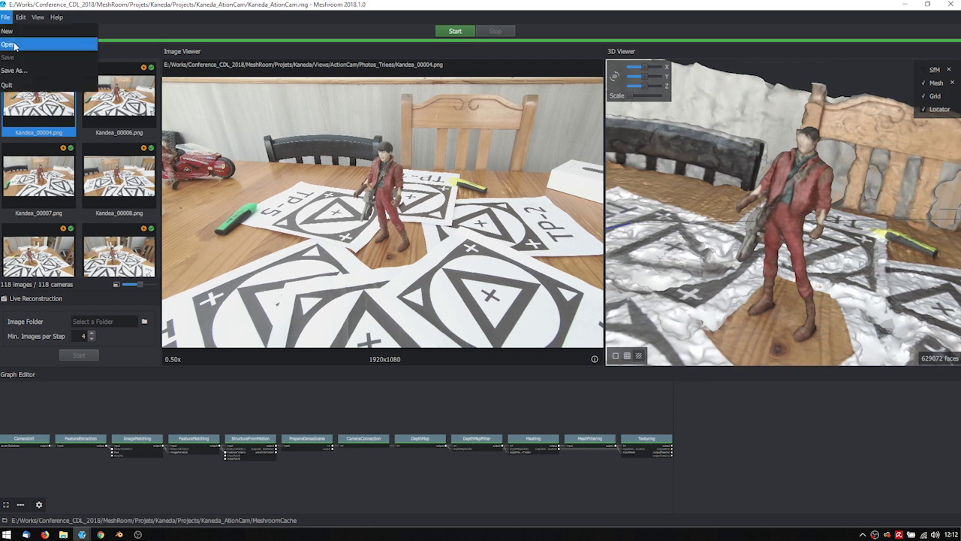
{"action": "left_click", "coordinate": [8, 44]}
{"action": "left_click", "coordinate": [360, 34]}
{"action": "double_click", "coordinate": [209, 79]}
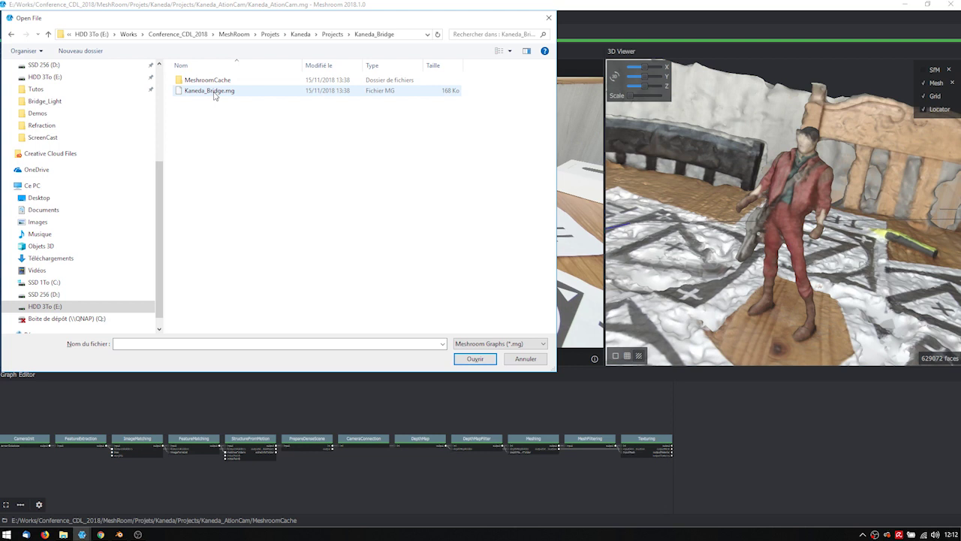
{"action": "double_click", "coordinate": [208, 90]}
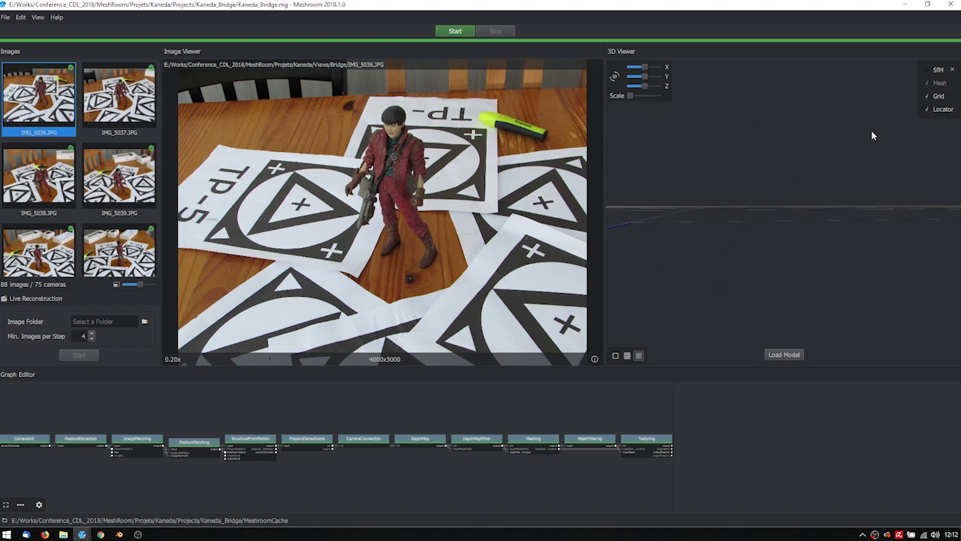
{"action": "left_click", "coordinate": [786, 355]}
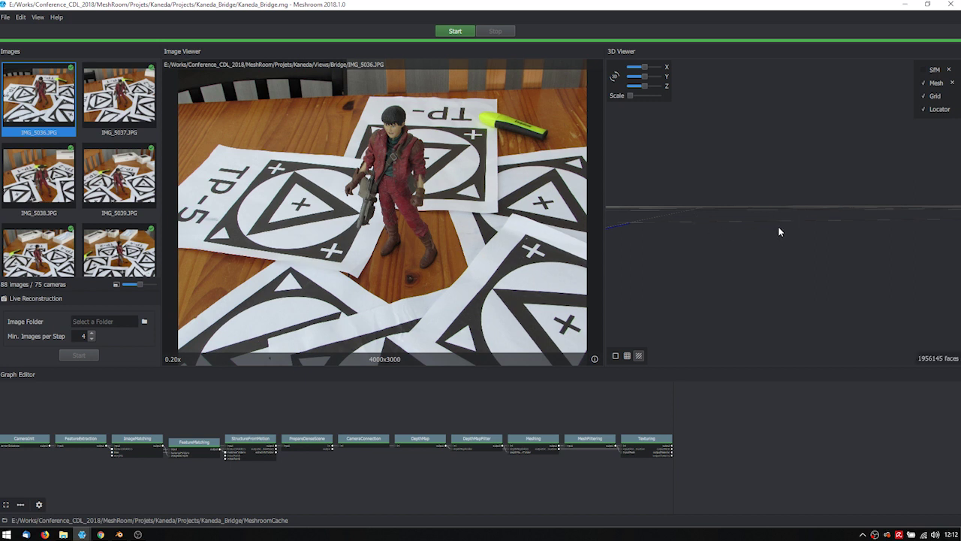
- Examine the Bridge model's mesh and texture detail around the figurine's face, jacket and belt buckle
{"action": "left_click_drag", "start_coordinate": [752, 242], "coordinate": [804, 216]}
{"action": "left_click_drag", "start_coordinate": [616, 217], "coordinate": [793, 193]}
{"action": "scroll", "coordinate": [763, 192], "scroll_direction": "up", "scroll_amount": 5}
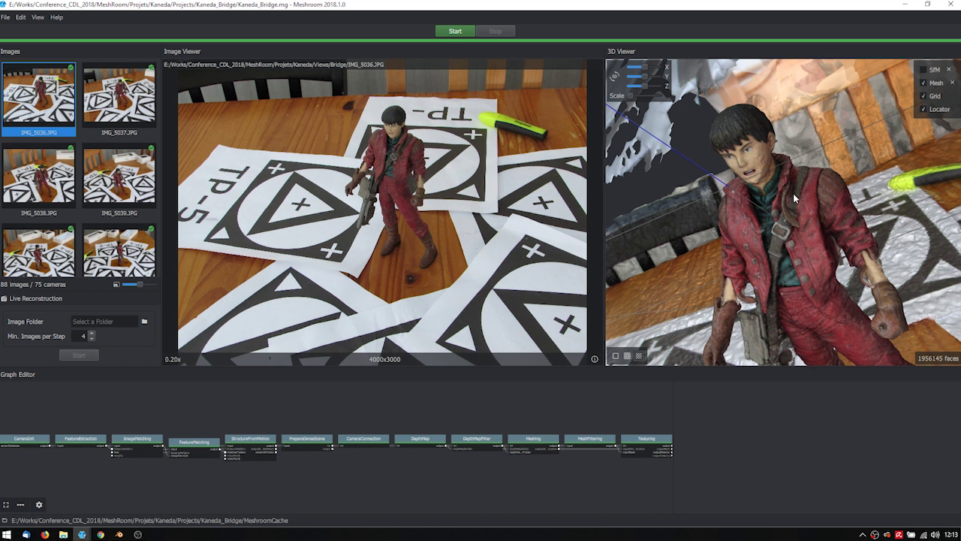
{"action": "left_click_drag", "start_coordinate": [793, 193], "coordinate": [770, 264]}
{"action": "scroll", "coordinate": [765, 243], "scroll_direction": "up", "scroll_amount": 6}
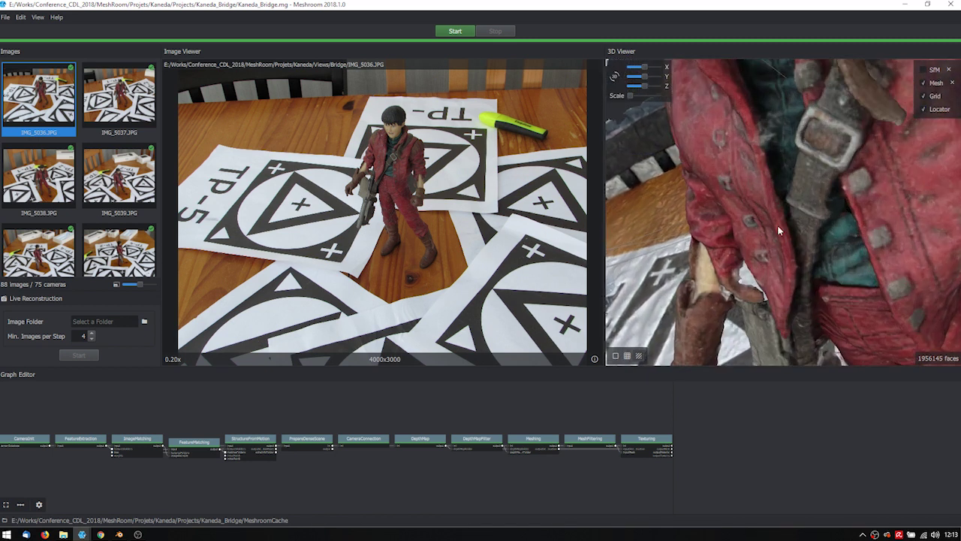
{"action": "scroll", "coordinate": [777, 225], "scroll_direction": "down", "scroll_amount": 2}
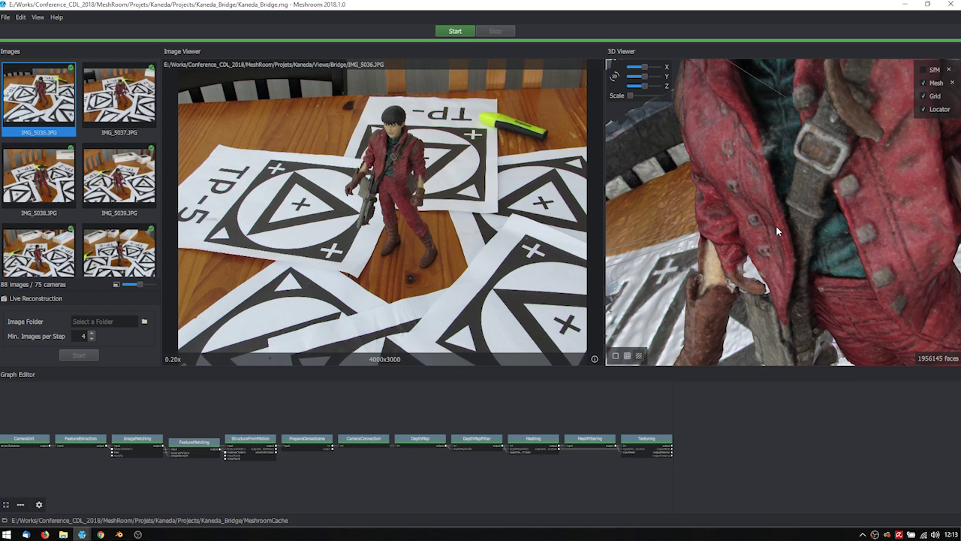
{"action": "left_click_drag", "start_coordinate": [778, 217], "coordinate": [775, 198]}
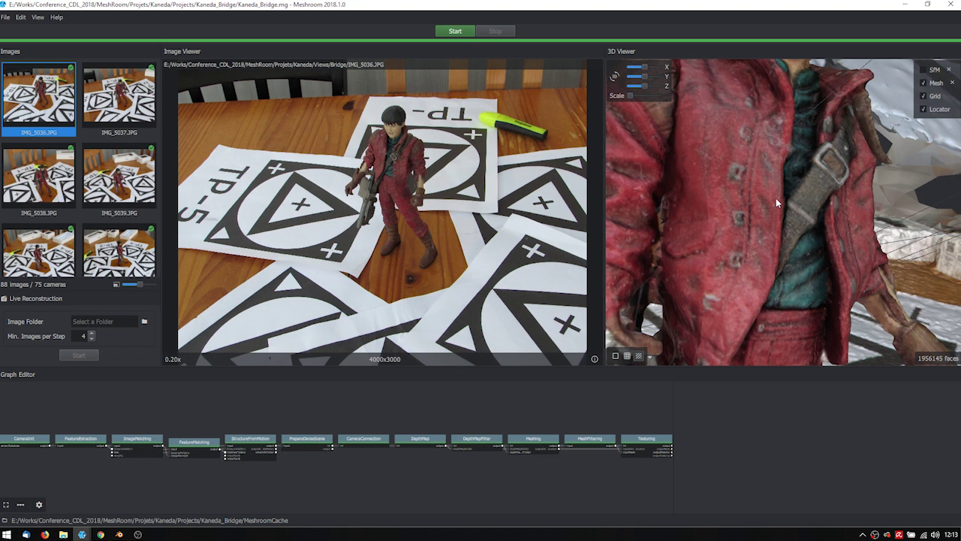
{"action": "scroll", "coordinate": [777, 199], "scroll_direction": "down", "scroll_amount": 3}
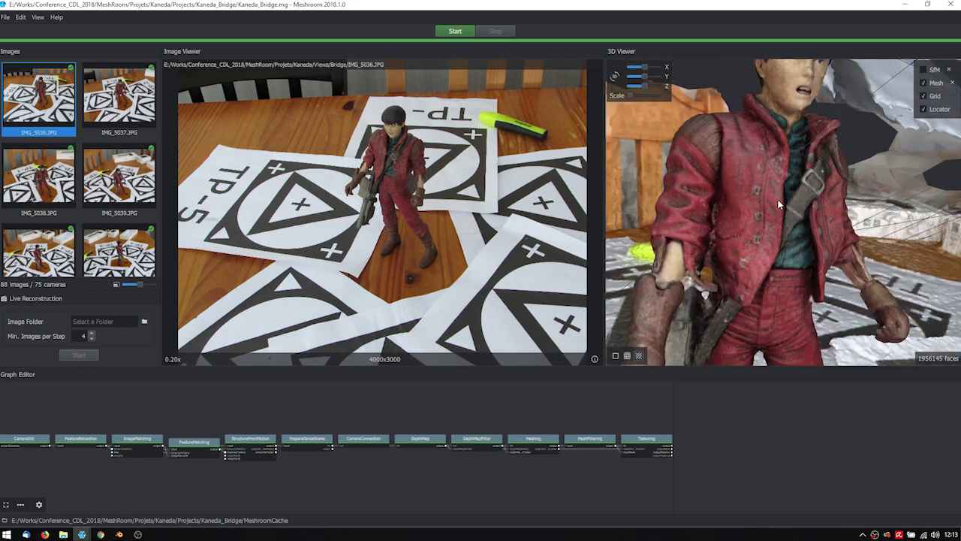
{"action": "left_click_drag", "start_coordinate": [769, 197], "coordinate": [793, 195]}
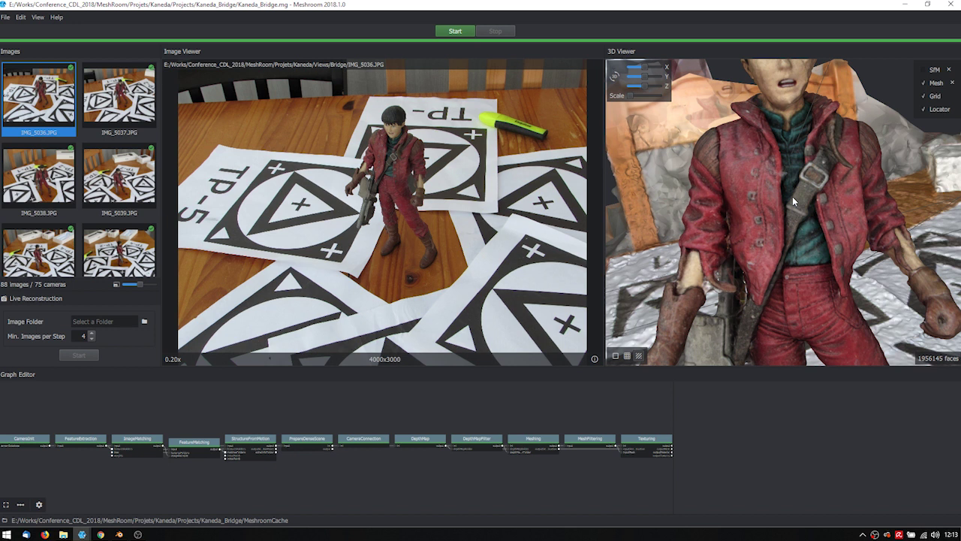
{"action": "left_click_drag", "start_coordinate": [756, 167], "coordinate": [758, 193]}
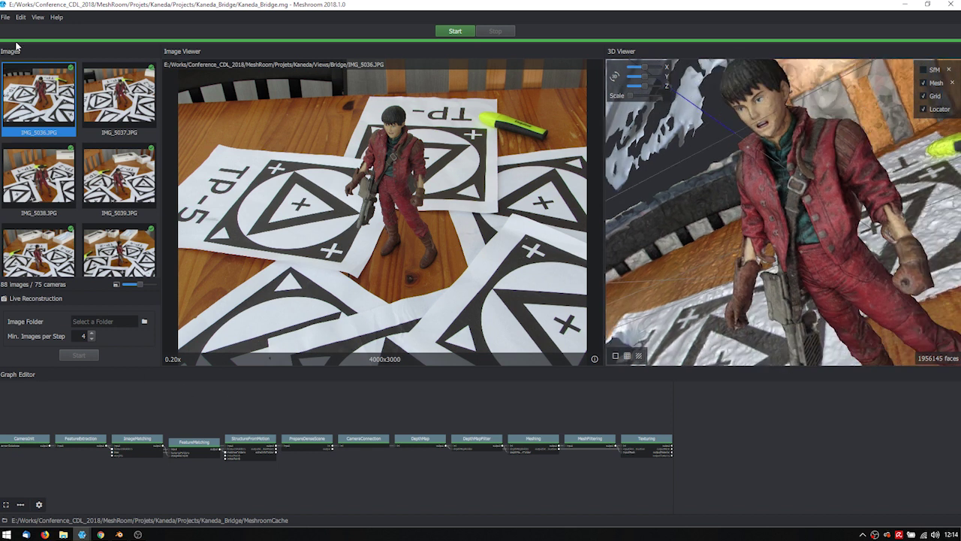
- Create a new empty project and switch to the File Explorer window showing the Bridge_Light photos
{"action": "left_click", "coordinate": [6, 17]}
{"action": "left_click", "coordinate": [27, 34]}
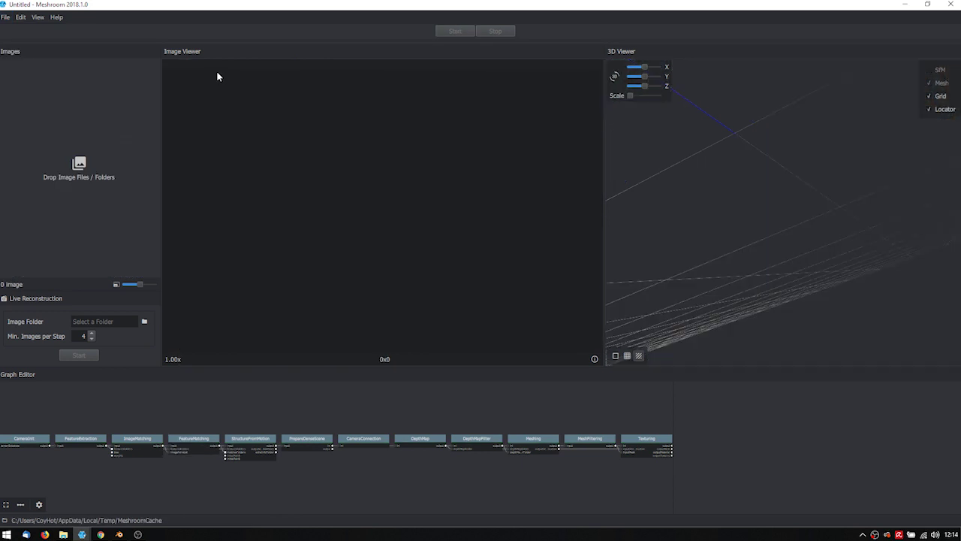
{"action": "left_click", "coordinate": [63, 534]}
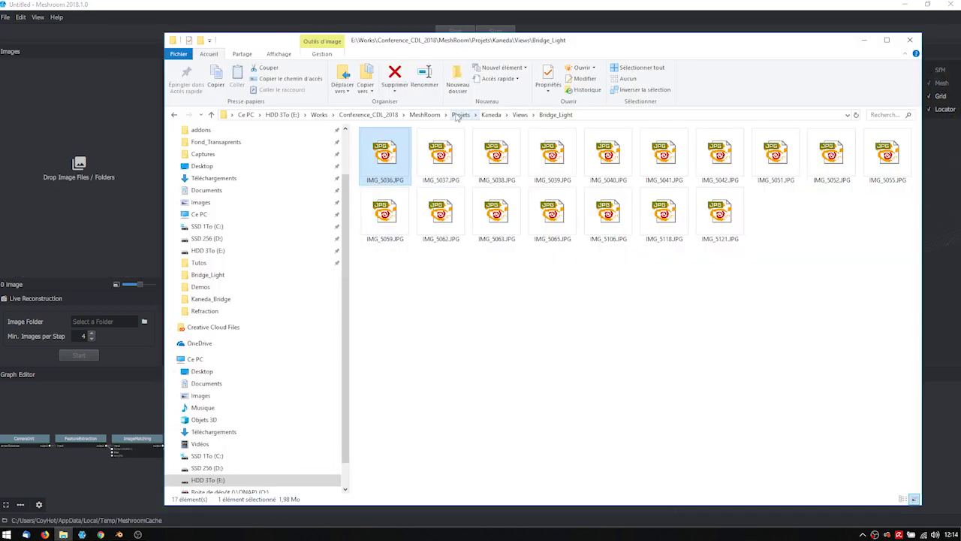
- Add the Bridge_Light folder from Views to the project's images and try to start the computation
{"action": "left_click", "coordinate": [519, 114]}
{"action": "left_click_drag", "start_coordinate": [335, 193], "coordinate": [60, 178]}
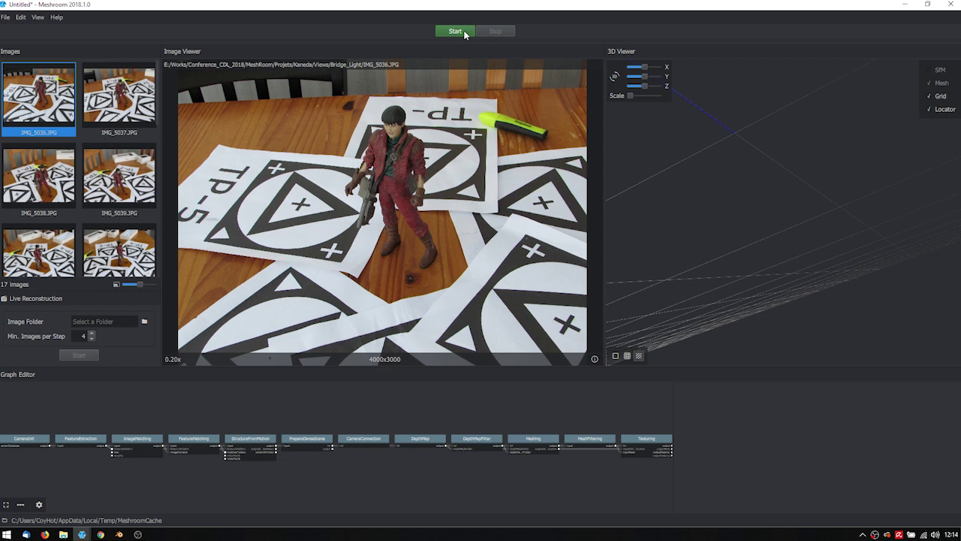
{"action": "left_click", "coordinate": [456, 32]}
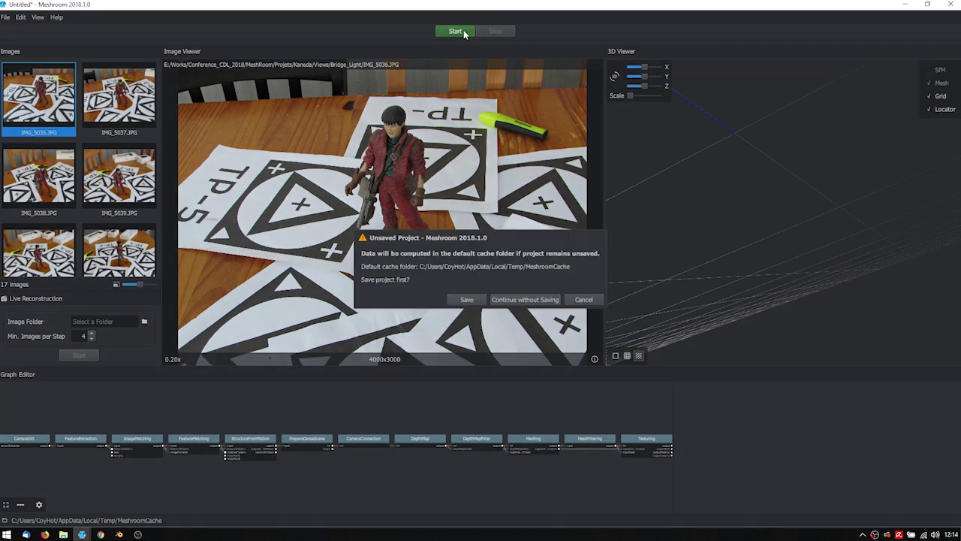
{"action": "left_click", "coordinate": [579, 300]}
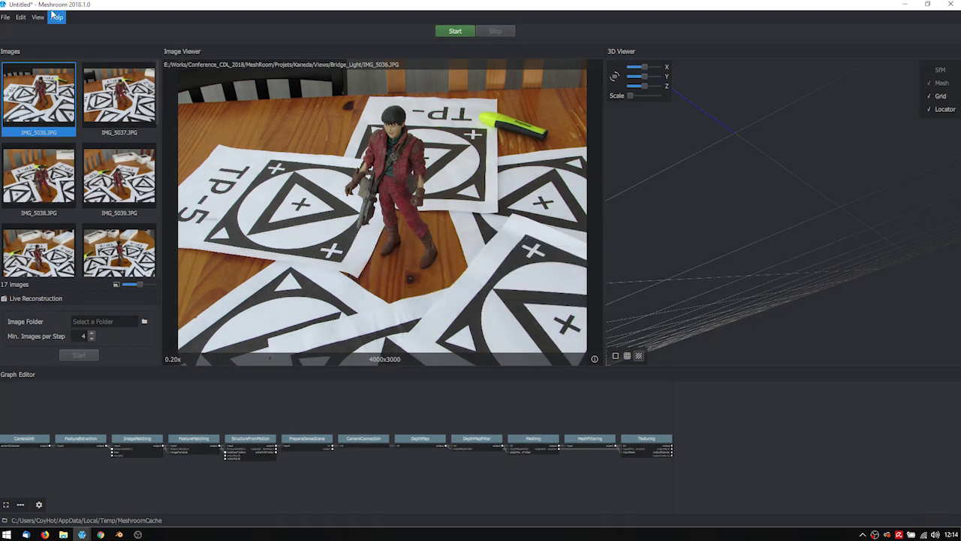
- Save the project as Kaneda_Demo in the Projects folder's Kaneda_Demo subfolder and start the reconstruction
{"action": "left_click", "coordinate": [6, 17]}
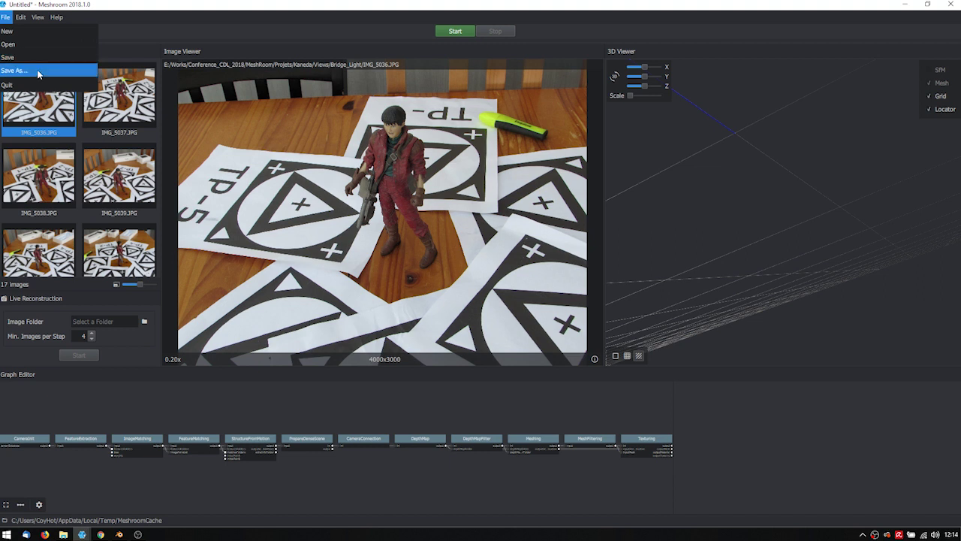
{"action": "left_click", "coordinate": [37, 69]}
{"action": "left_click", "coordinate": [332, 34]}
{"action": "left_click", "coordinate": [184, 103]}
{"action": "left_click", "coordinate": [184, 104]}
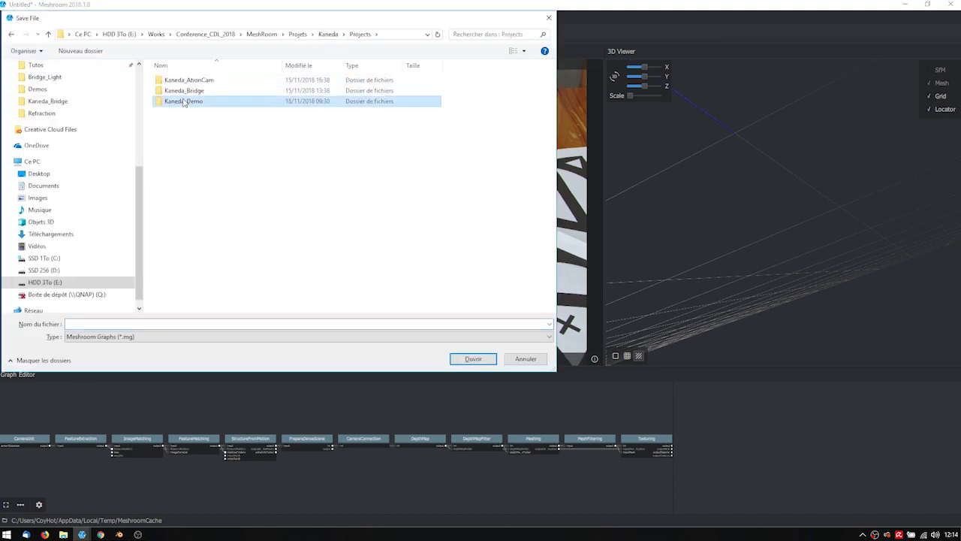
{"action": "double_click", "coordinate": [184, 102]}
{"action": "left_click", "coordinate": [121, 326]}
{"action": "type", "text": "Kaneda_Demo"}
{"action": "key", "text": "Return"}
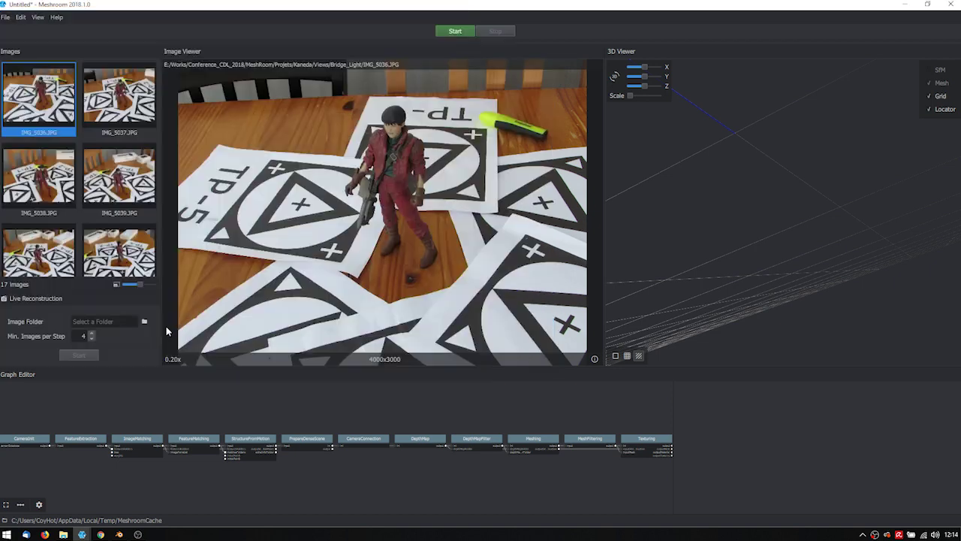
{"action": "left_click", "coordinate": [453, 31]}
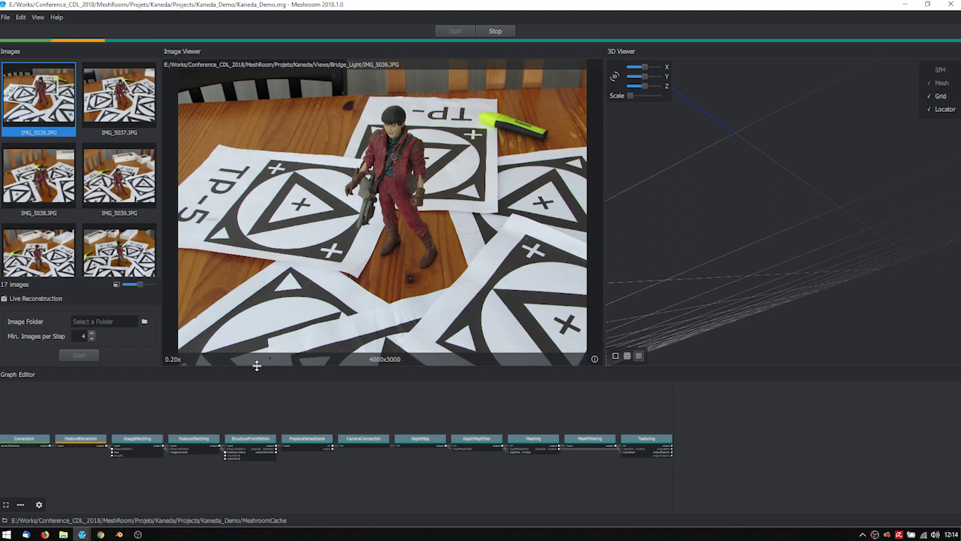
- Enlarge the node graph area and review the CameraInit node's attributes and log
{"action": "left_click_drag", "start_coordinate": [257, 367], "coordinate": [258, 345]}
{"action": "scroll", "coordinate": [234, 438], "scroll_direction": "up", "scroll_amount": 3}
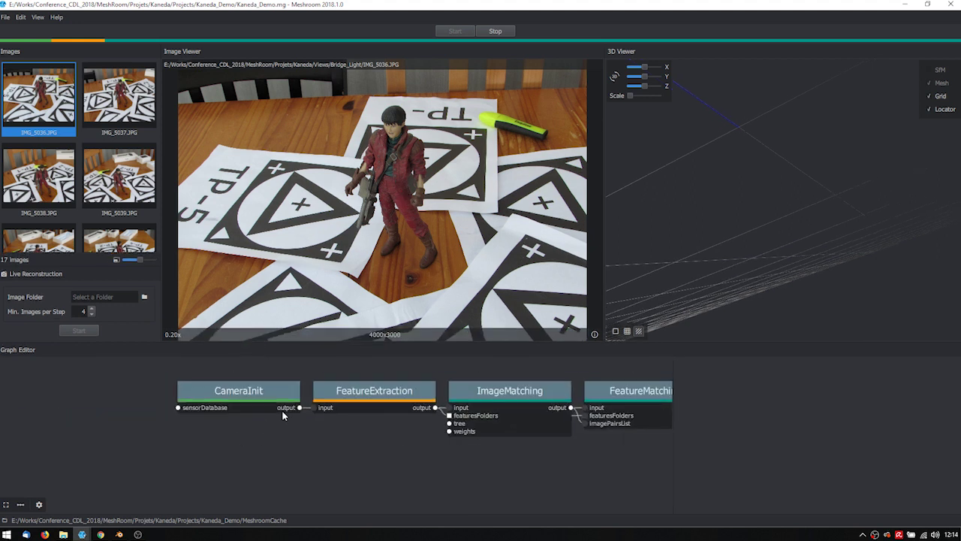
{"action": "scroll", "coordinate": [281, 408], "scroll_direction": "down", "scroll_amount": 2}
{"action": "middle_click_drag", "start_coordinate": [280, 408], "coordinate": [836, 397]}
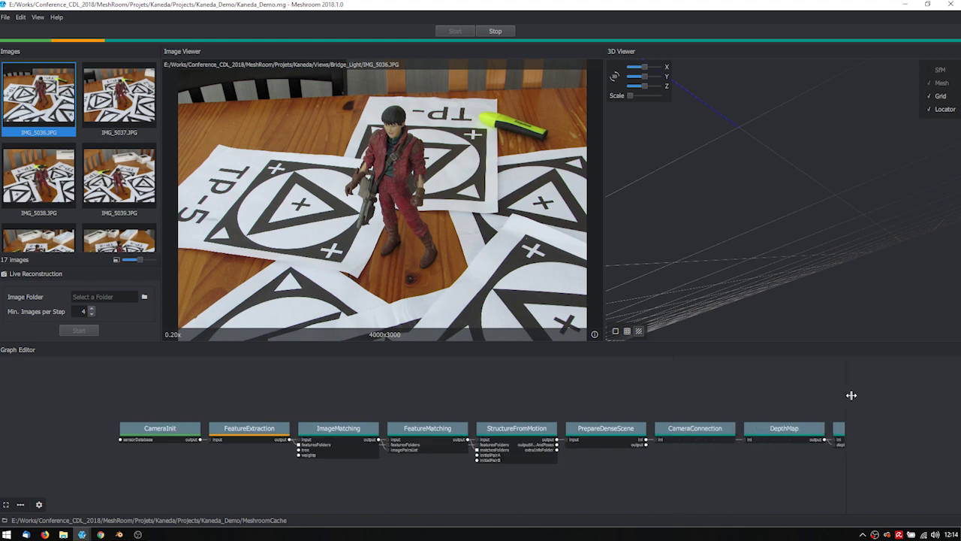
{"action": "scroll", "coordinate": [286, 421], "scroll_direction": "down", "scroll_amount": 1}
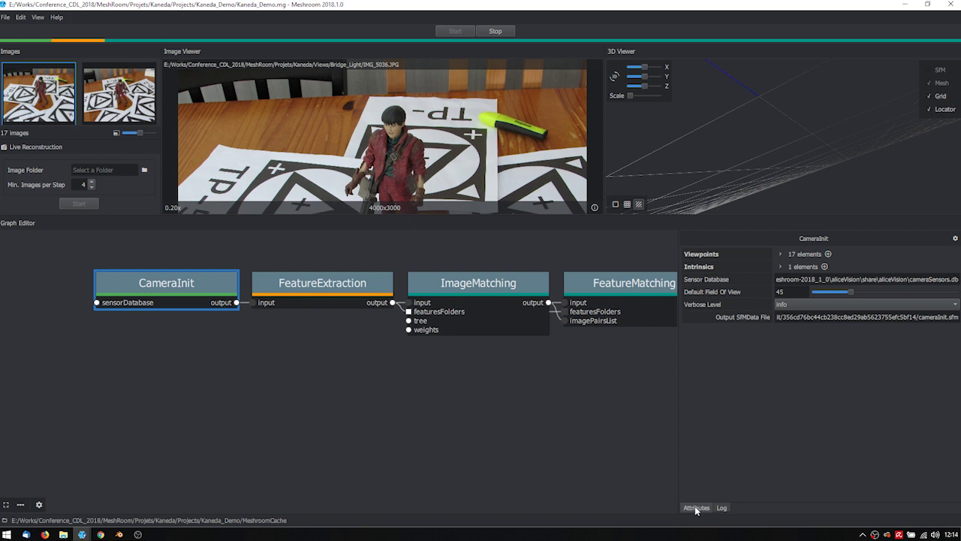
{"action": "left_click", "coordinate": [722, 508]}
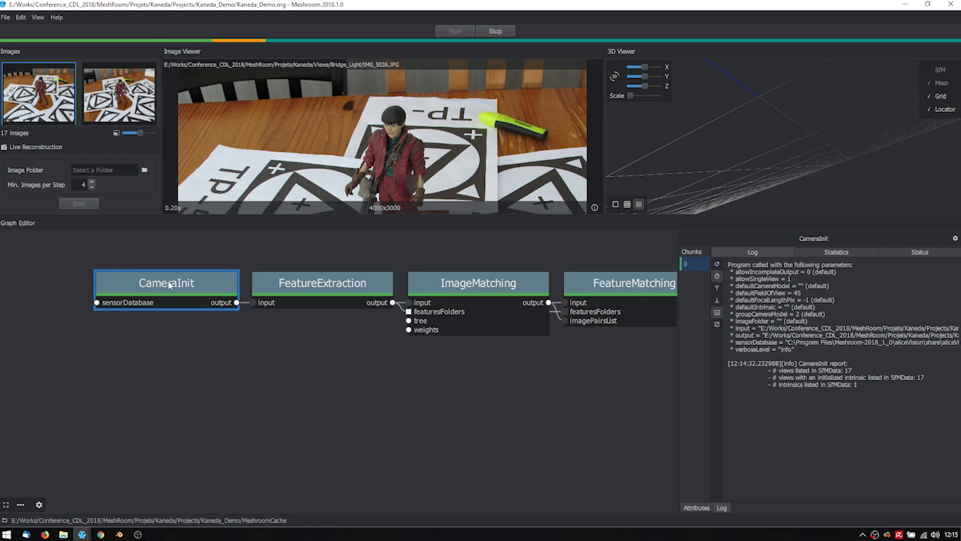
{"action": "left_click", "coordinate": [695, 508]}
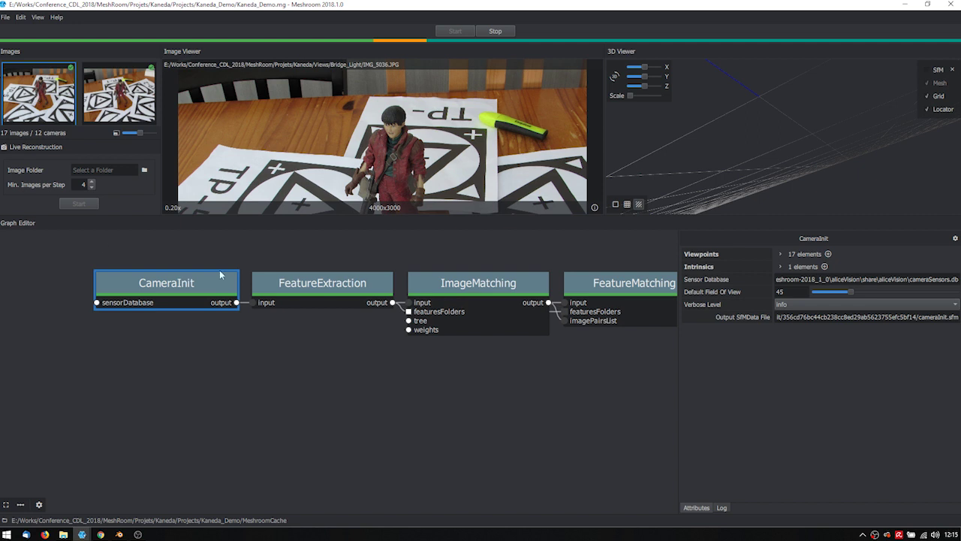
- Review the attributes of the FeatureExtraction, ImageMatching and FeatureMatching nodes, including the geometric estimator
{"action": "left_click", "coordinate": [347, 290]}
{"action": "middle_click_drag", "start_coordinate": [358, 323], "coordinate": [278, 335]}
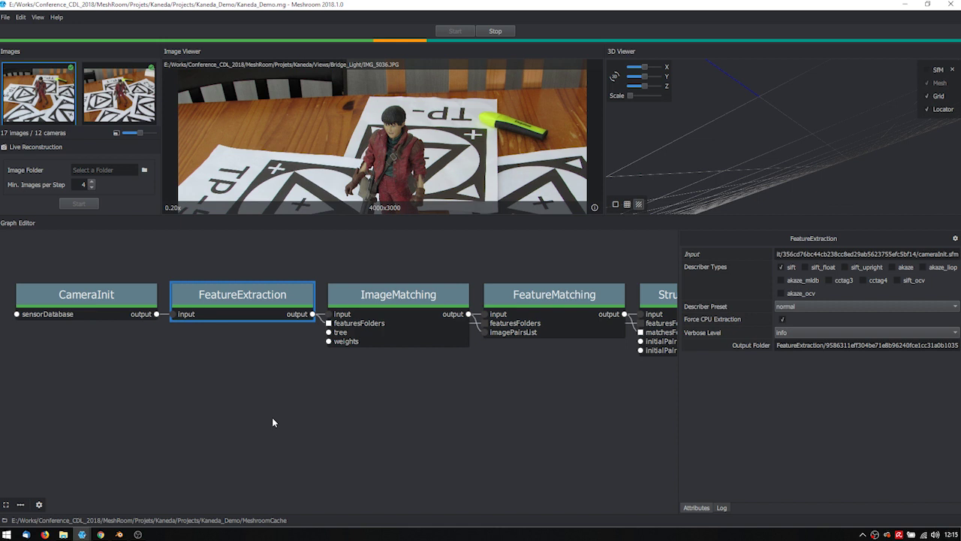
{"action": "left_click", "coordinate": [418, 300]}
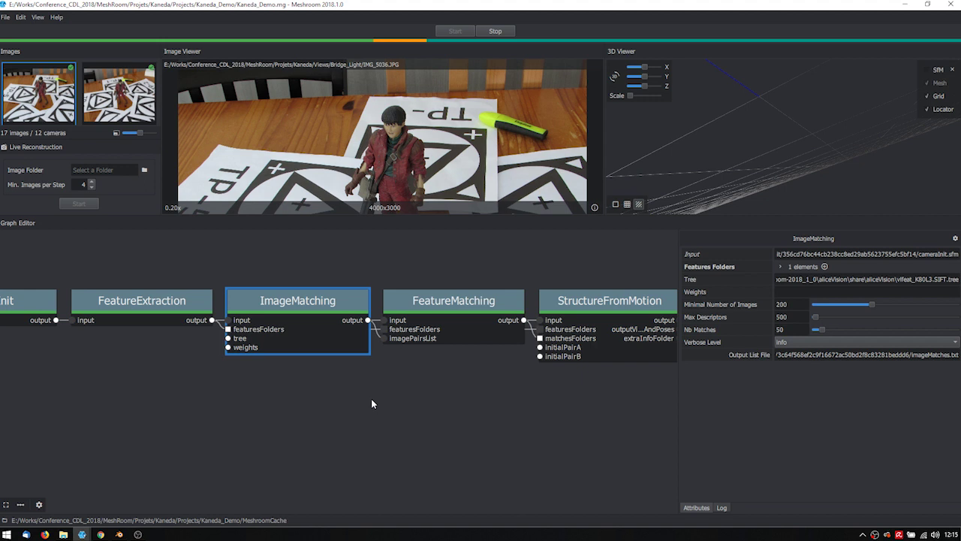
{"action": "left_click", "coordinate": [475, 299]}
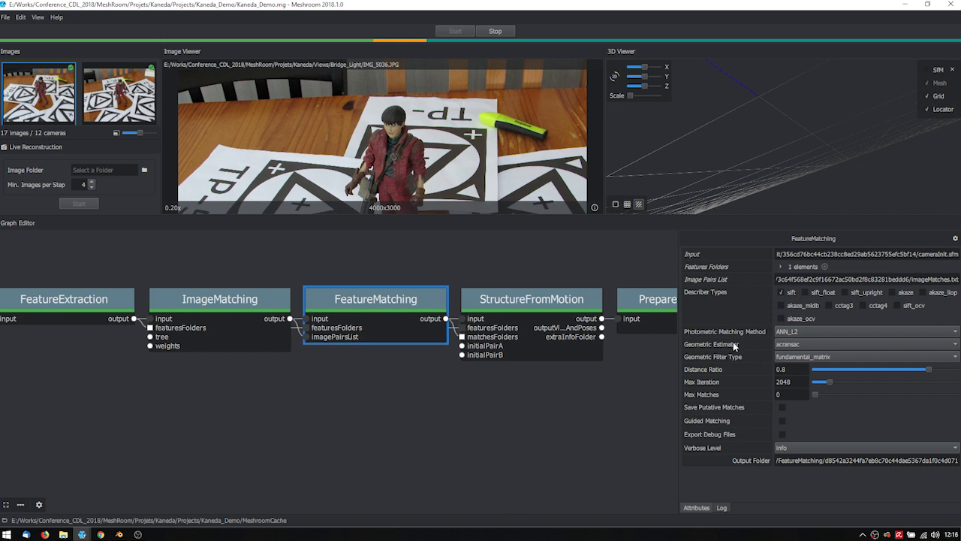
{"action": "left_click", "coordinate": [801, 346]}
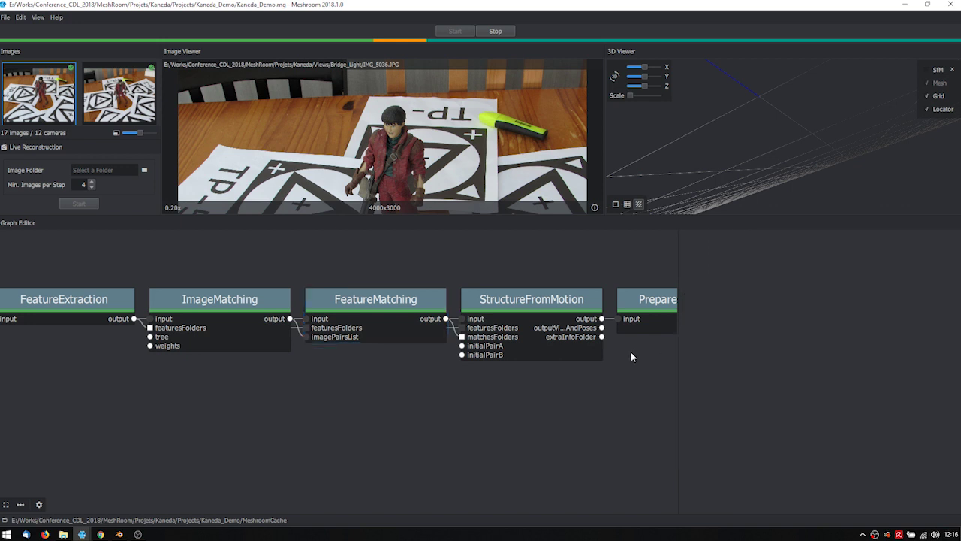
{"action": "left_click", "coordinate": [247, 300]}
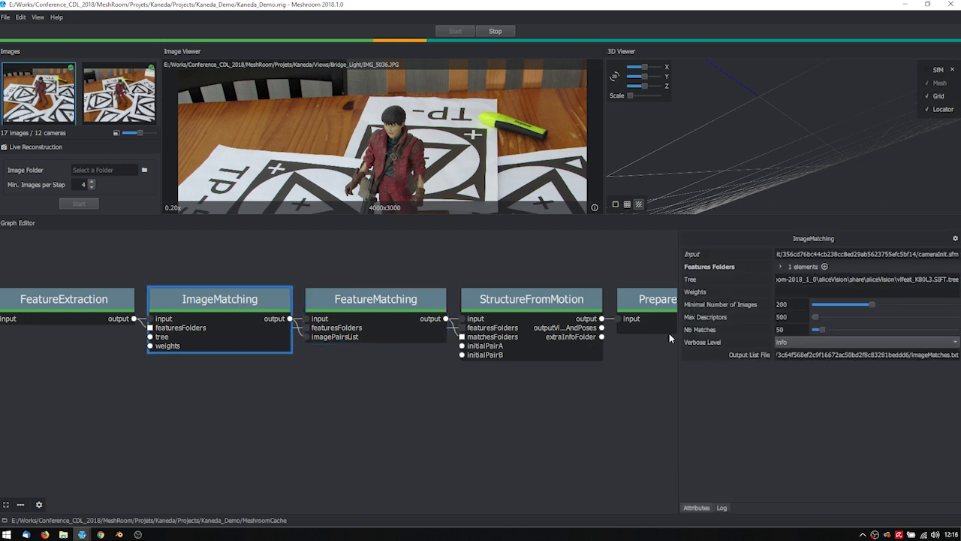
{"action": "left_click", "coordinate": [363, 305]}
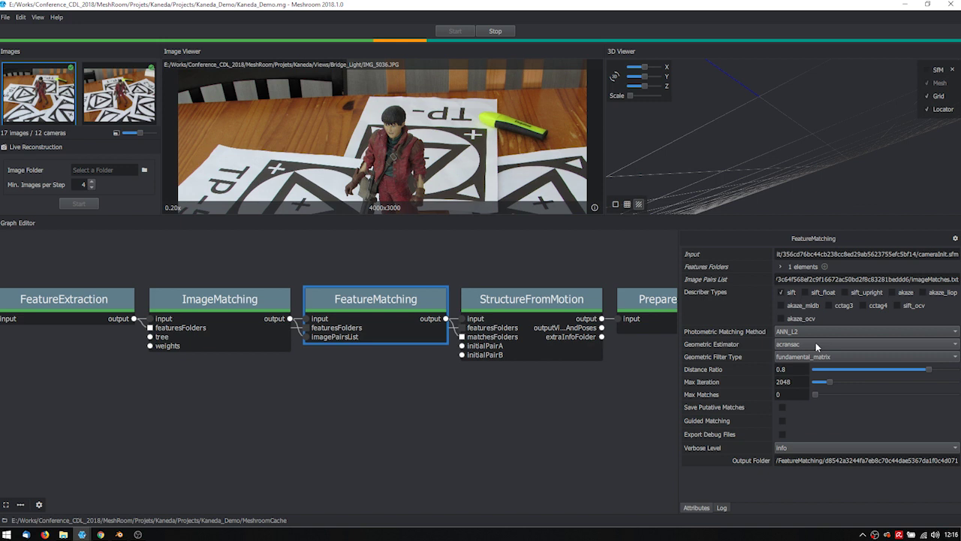
- Review the attributes of the StructureFromMotion and PrepareDenseScene nodes in the pipeline
{"action": "middle_click_drag", "start_coordinate": [530, 313], "coordinate": [290, 322]}
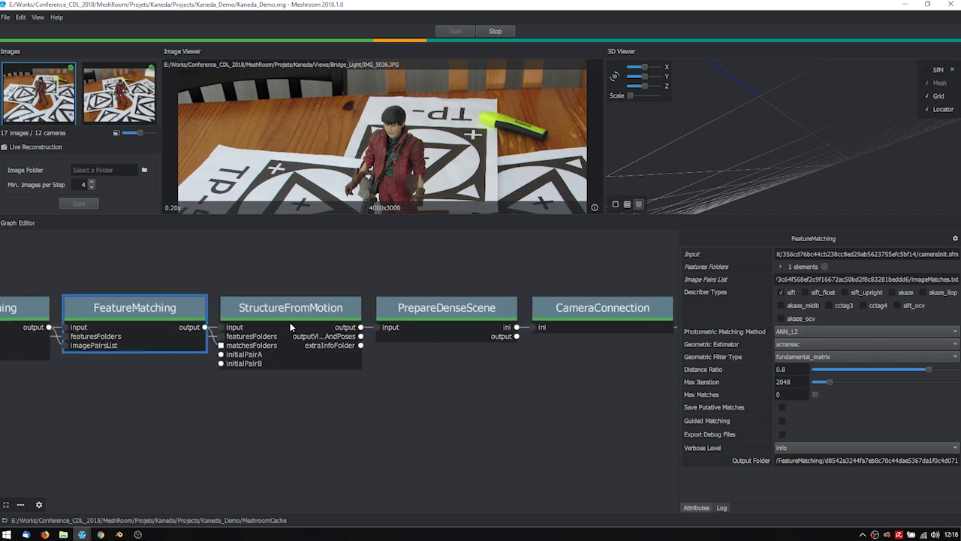
{"action": "left_click", "coordinate": [290, 323]}
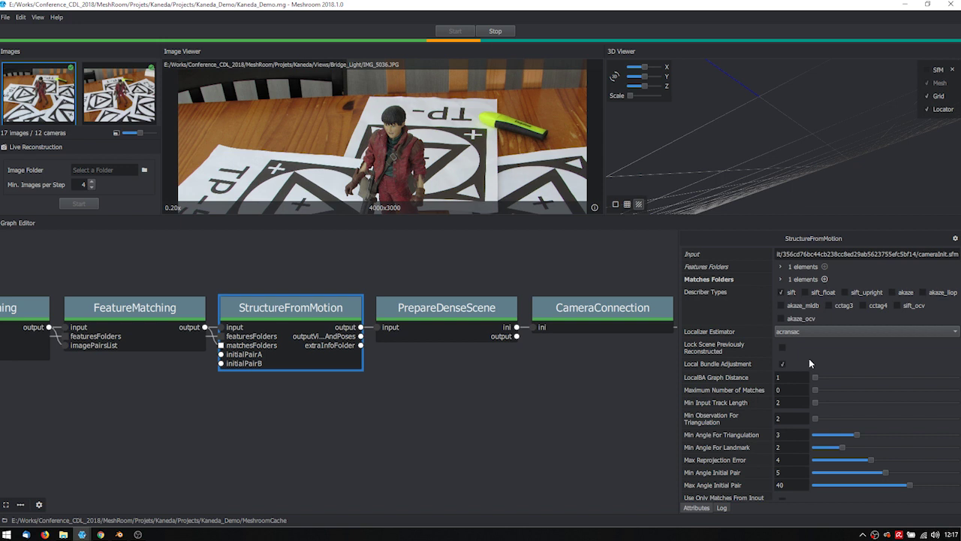
{"action": "left_click", "coordinate": [443, 327]}
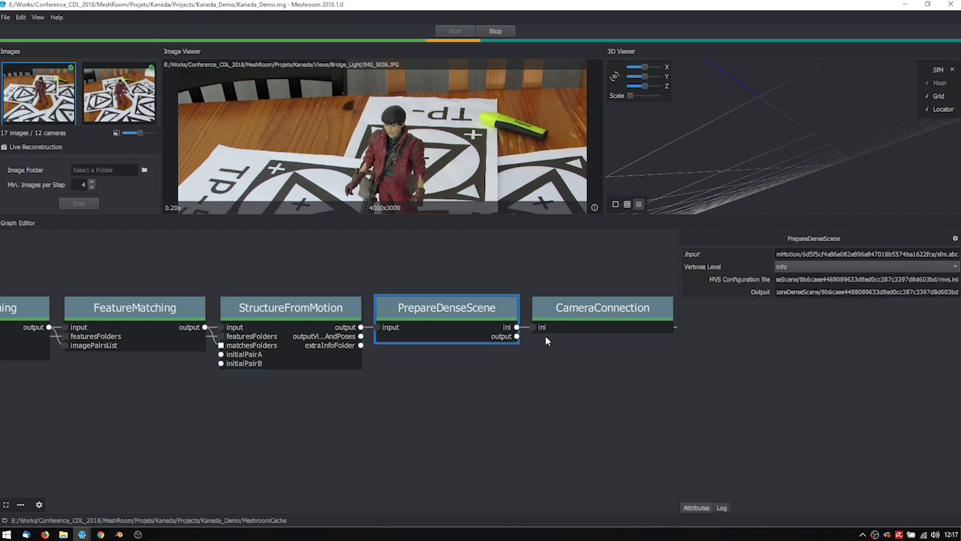
{"action": "middle_click_drag", "start_coordinate": [545, 336], "coordinate": [412, 324]}
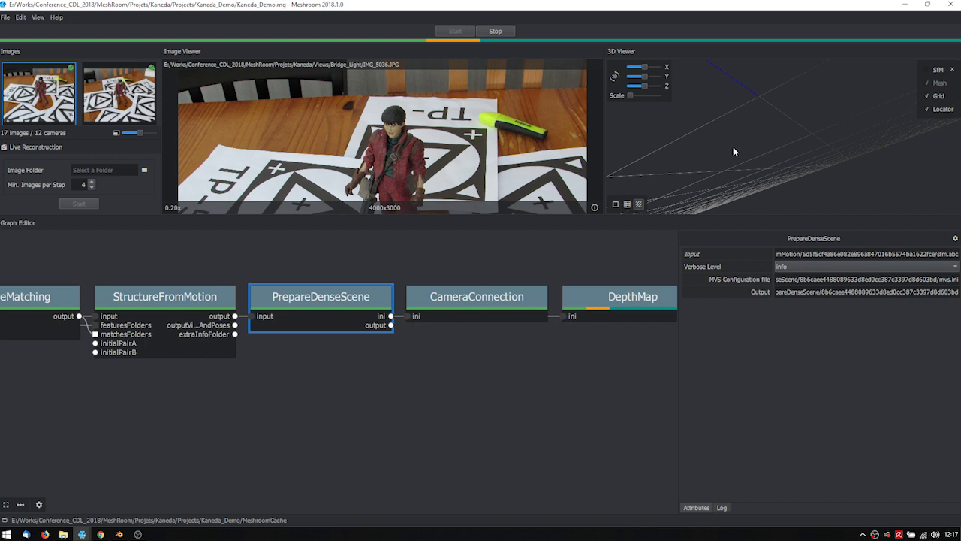
- Show the SfM point cloud and cameras in the 3D view
{"action": "scroll", "coordinate": [734, 147], "scroll_direction": "up", "scroll_amount": 3}
{"action": "left_click_drag", "start_coordinate": [737, 147], "coordinate": [775, 113]}
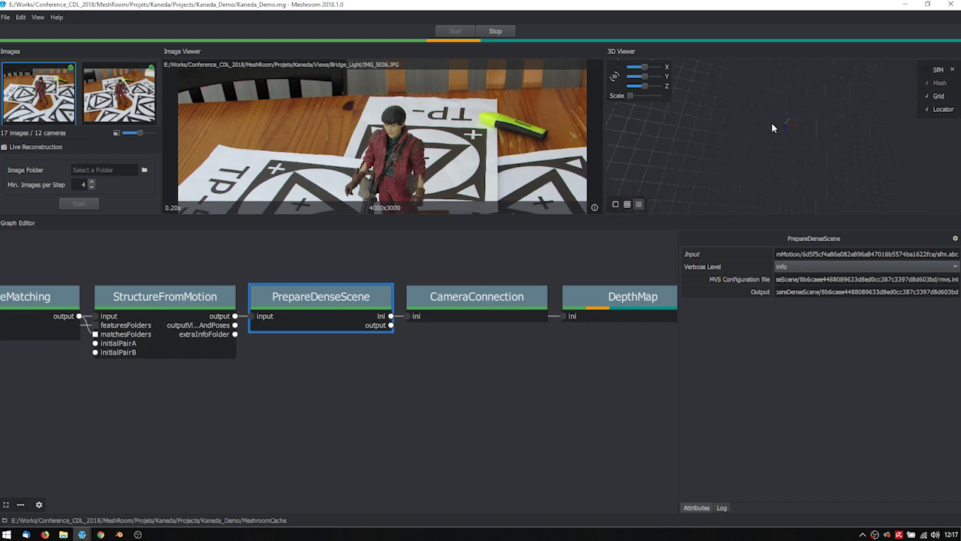
{"action": "left_click", "coordinate": [928, 70]}
{"action": "scroll", "coordinate": [787, 173], "scroll_direction": "up", "scroll_amount": 5}
{"action": "left_click_drag", "start_coordinate": [776, 170], "coordinate": [700, 176]}
{"action": "scroll", "coordinate": [700, 176], "scroll_direction": "down", "scroll_amount": 5}
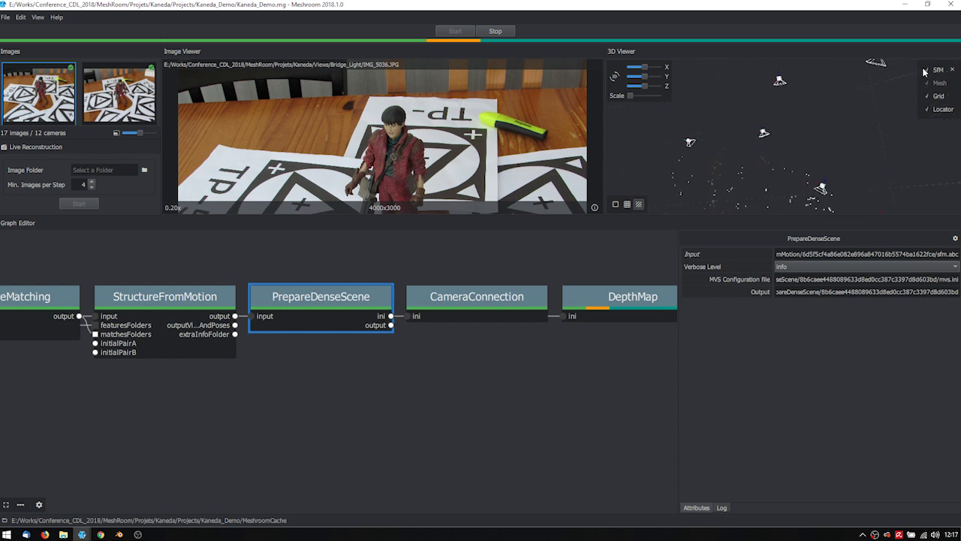
- Examine the reconstructed camera positions around the figurine's sparse point cloud from several angles
{"action": "left_click_drag", "start_coordinate": [789, 125], "coordinate": [808, 184]}
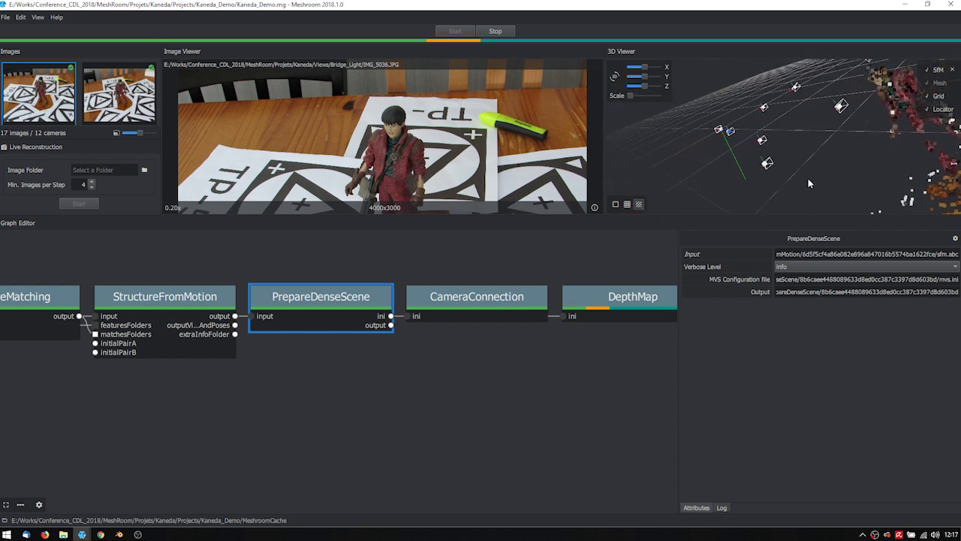
{"action": "left_click_drag", "start_coordinate": [776, 214], "coordinate": [682, 198]}
{"action": "left_click_drag", "start_coordinate": [750, 188], "coordinate": [762, 160]}
{"action": "scroll", "coordinate": [761, 159], "scroll_direction": "down", "scroll_amount": 5}
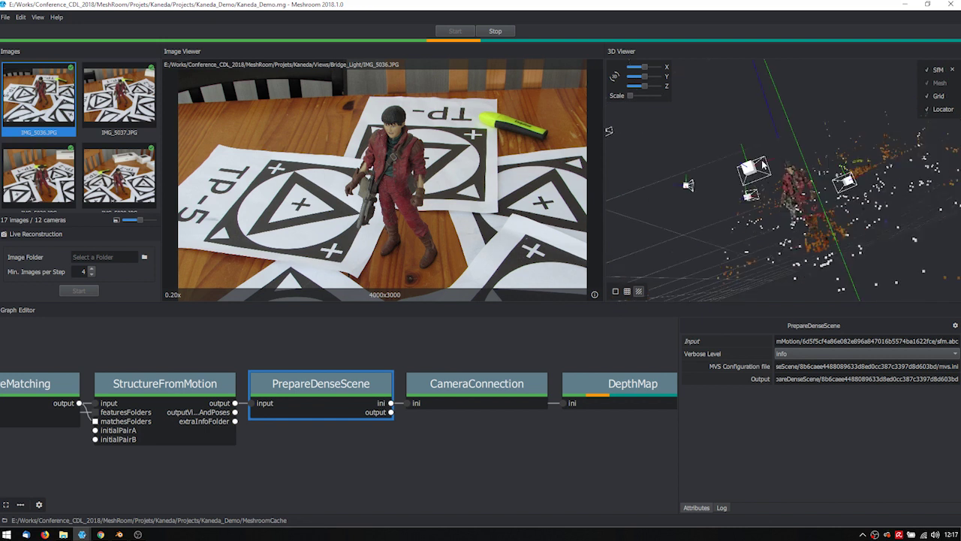
{"action": "left_click_drag", "start_coordinate": [761, 239], "coordinate": [637, 178]}
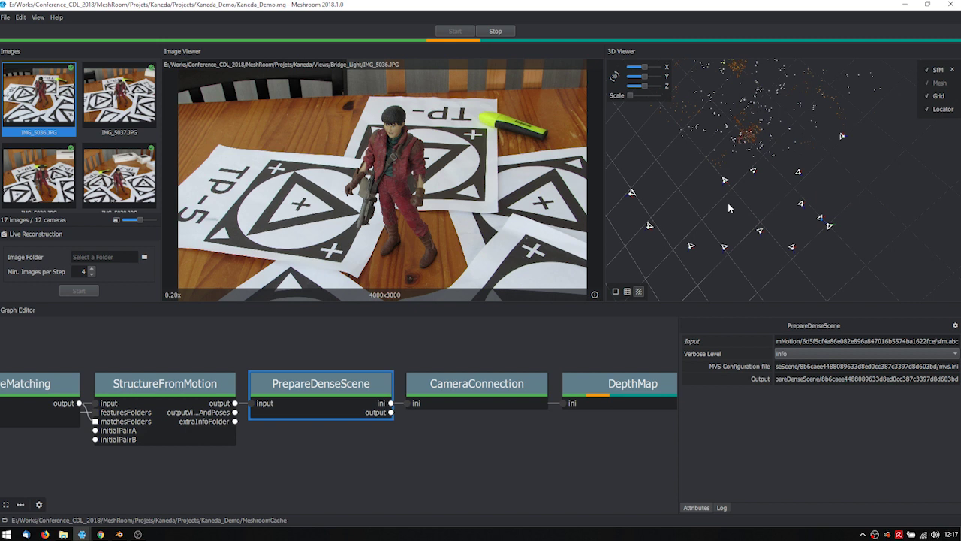
{"action": "scroll", "coordinate": [764, 169], "scroll_direction": "up", "scroll_amount": 3}
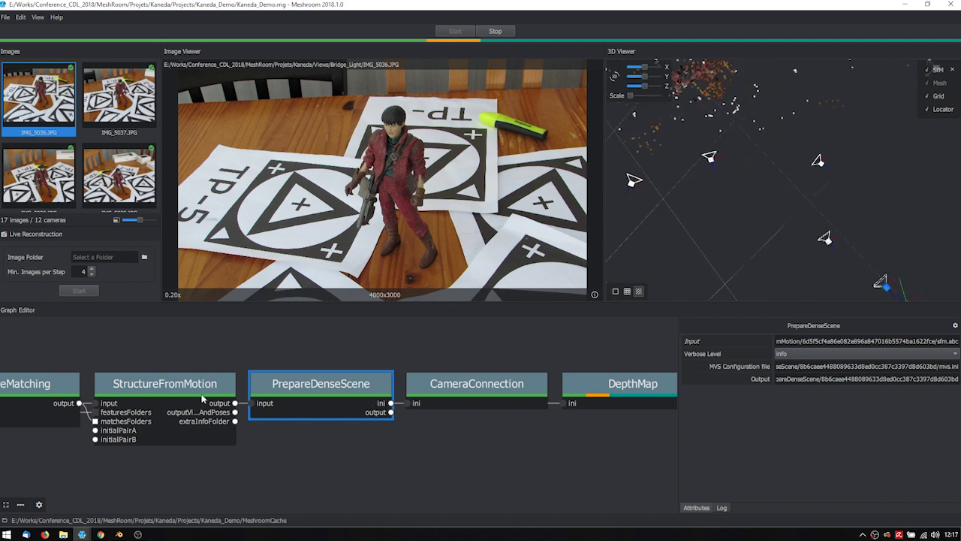
{"action": "left_click_drag", "start_coordinate": [695, 183], "coordinate": [695, 156]}
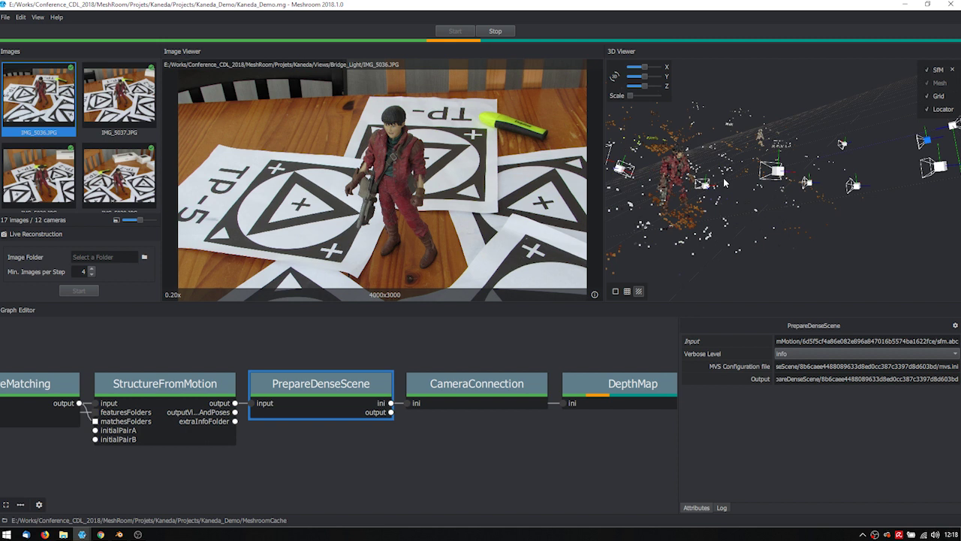
{"action": "mouse_move", "coordinate": [759, 143]}
{"action": "left_mouse_down"}
{"action": "mouse_move", "coordinate": [711, 145]}
{"action": "mouse_move", "coordinate": [770, 146]}
{"action": "mouse_move", "coordinate": [760, 156]}
{"action": "left_mouse_up"}
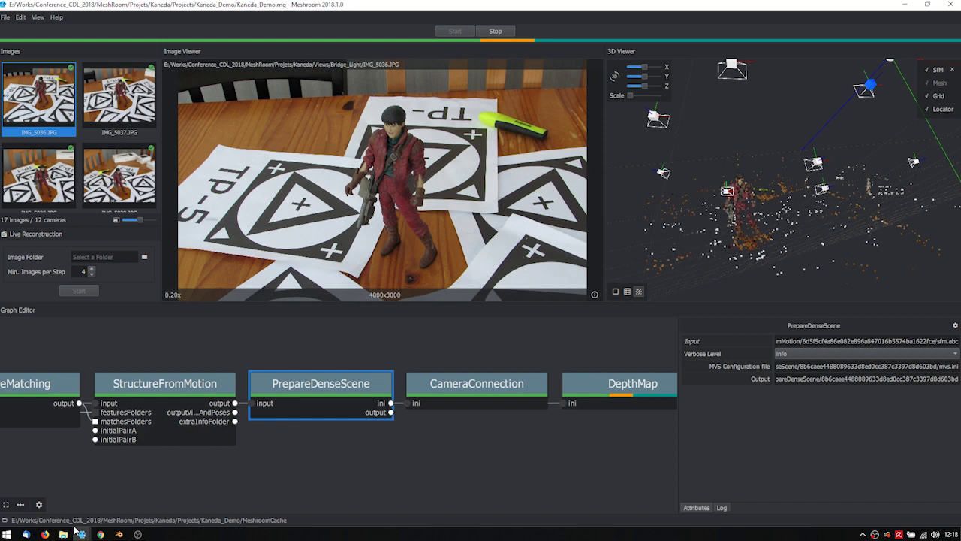
- Switch to the slide presentation in the browser and go back seven slides through the SfM section
{"action": "left_click", "coordinate": [100, 534]}
{"action": "key", "text": "Left"}
{"action": "key", "text": "Left"}
{"action": "key", "text": "Left"}
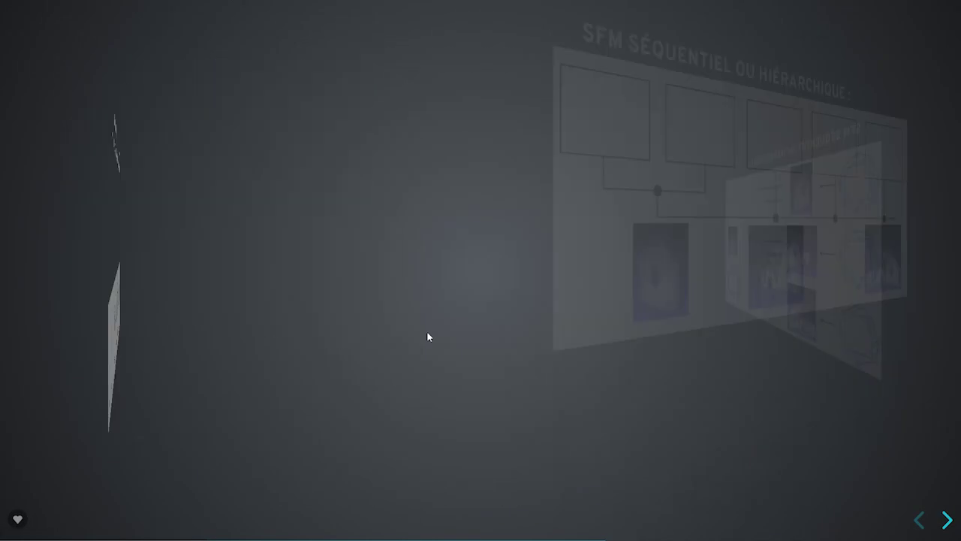
{"action": "key", "text": "Left"}
{"action": "key", "text": "Left"}
{"action": "key", "text": "Left"}
{"action": "key", "text": "Left"}
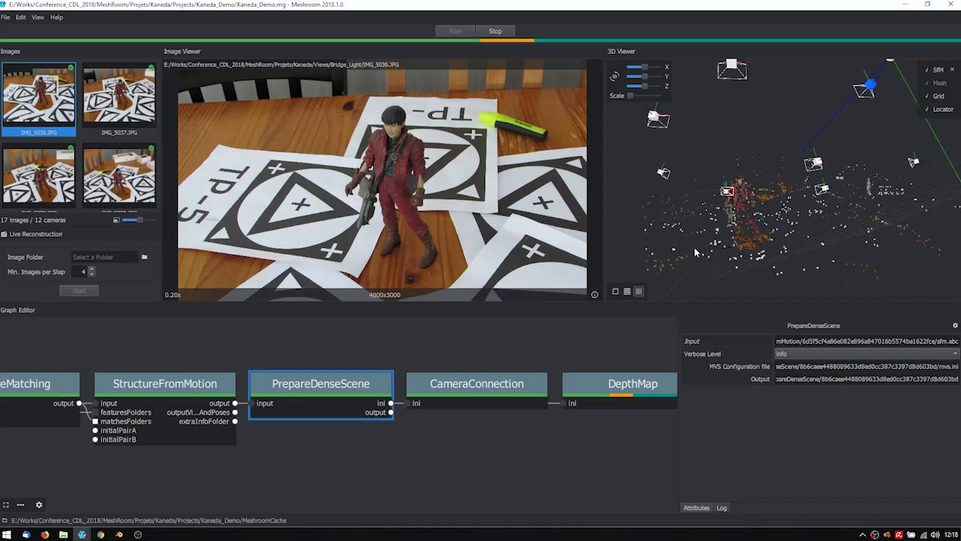
- Switch back to Meshroom and display the DepthMap node's attributes
{"action": "key", "text": "alt+Tab"}
{"action": "middle_click_drag", "start_coordinate": [563, 443], "coordinate": [334, 410]}
{"action": "left_click", "coordinate": [406, 387]}
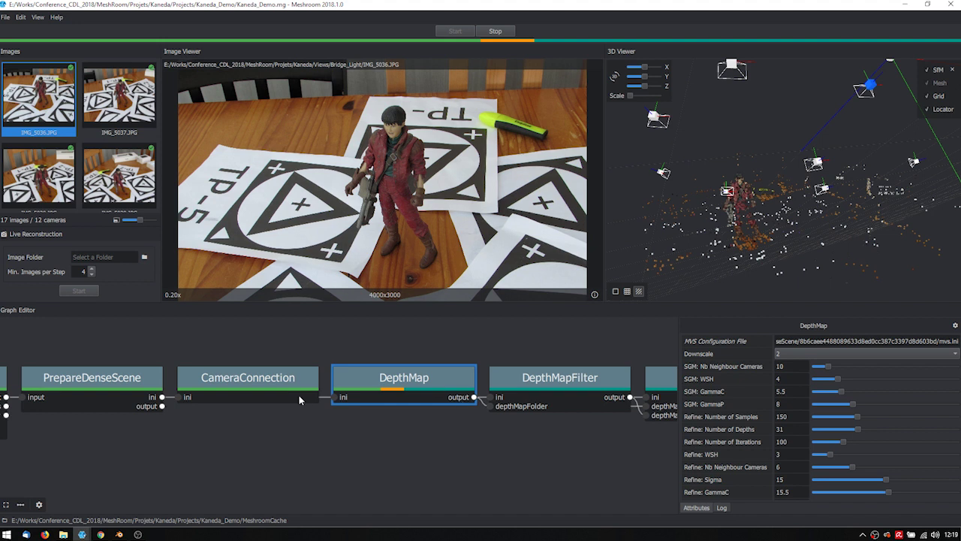
- Switch to File Explorer and browse from the Kaneda folder through Projects to the Kaneda_Demo project folder
{"action": "left_click", "coordinate": [63, 534]}
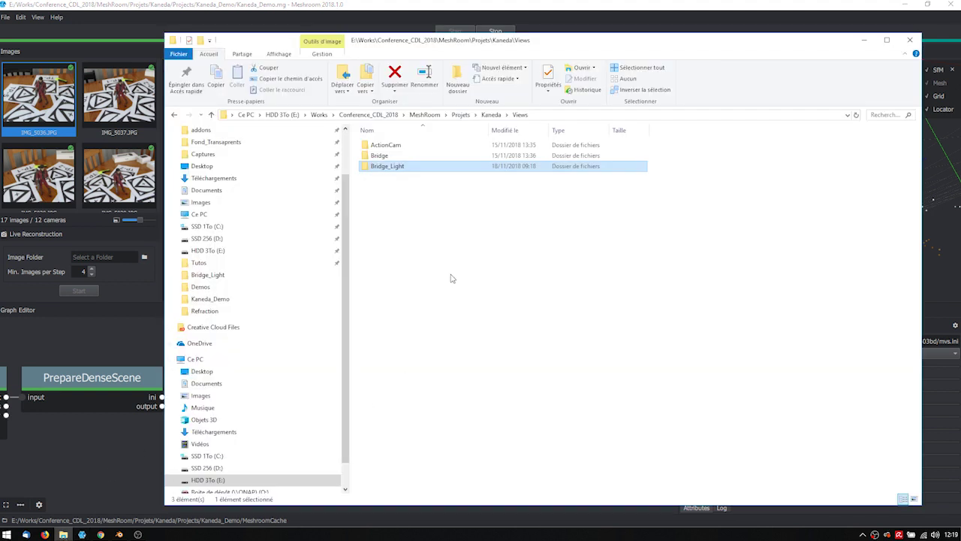
{"action": "left_click", "coordinate": [491, 114]}
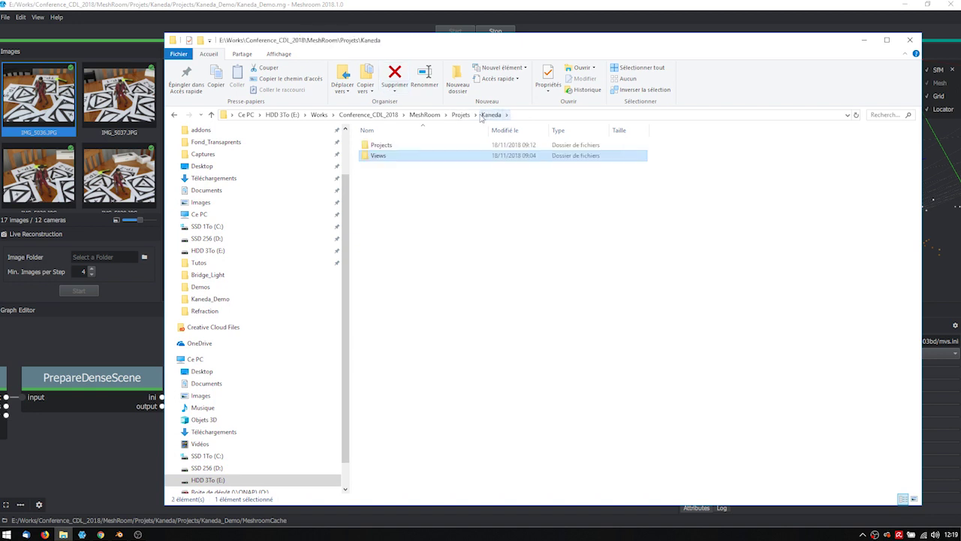
{"action": "double_click", "coordinate": [381, 145]}
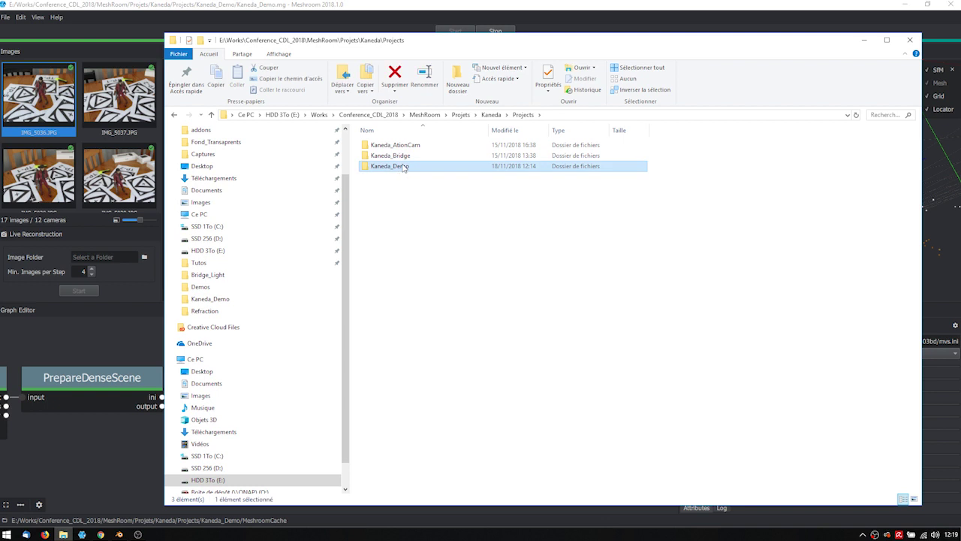
{"action": "double_click", "coordinate": [372, 165]}
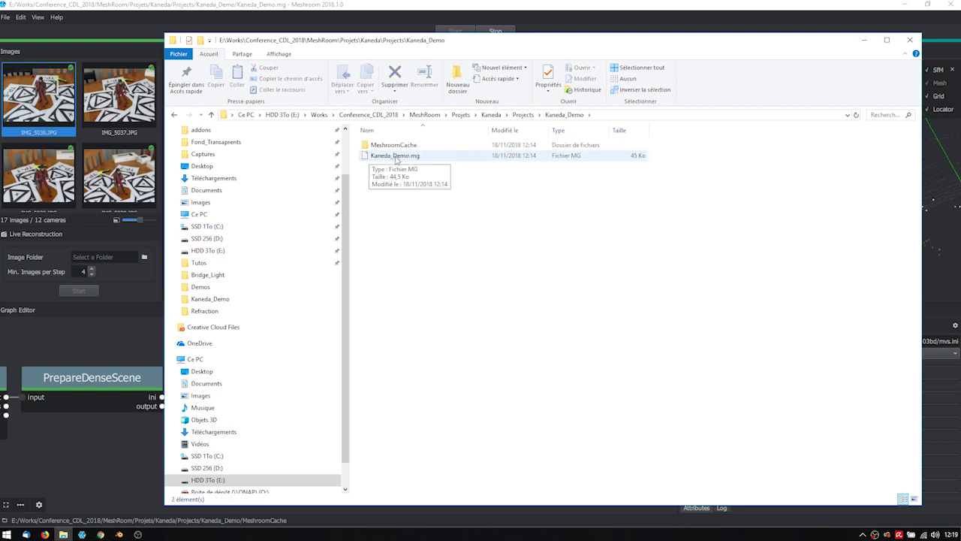
- Open the MeshroomCache folder beside Kaneda_Demo.mg and look over its per-node subfolders
{"action": "left_click", "coordinate": [398, 155]}
{"action": "left_click", "coordinate": [398, 144]}
{"action": "left_click", "coordinate": [408, 160]}
{"action": "double_click", "coordinate": [398, 145]}
{"action": "left_click_drag", "start_coordinate": [651, 140], "coordinate": [353, 332]}
{"action": "left_click", "coordinate": [436, 329]}
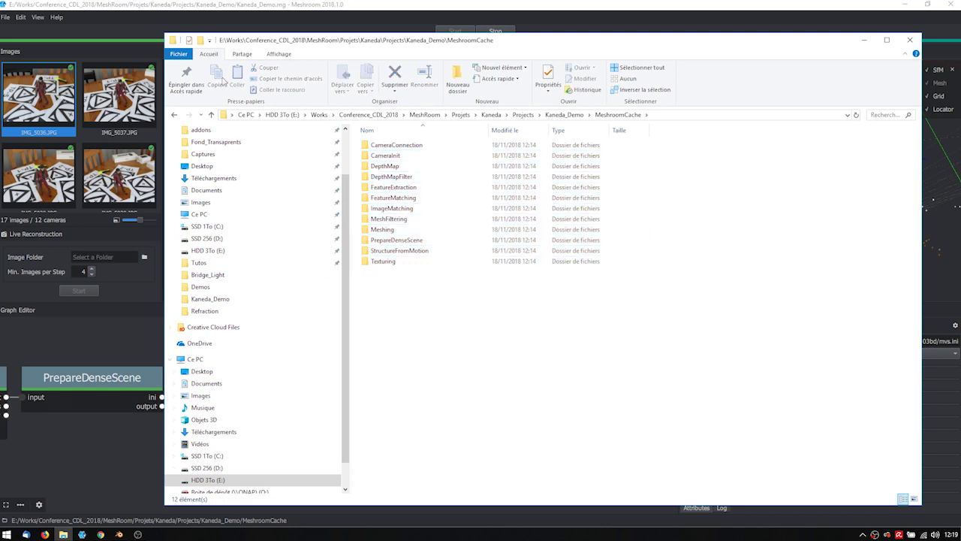
- Switch back to Meshroom, inspect the StructureFromMotion node's output paths, and look at the project's cache folder
{"action": "left_click", "coordinate": [63, 534]}
{"action": "middle_click_drag", "start_coordinate": [169, 378], "coordinate": [417, 377]}
{"action": "left_click", "coordinate": [182, 365]}
{"action": "scroll", "coordinate": [907, 395], "scroll_direction": "down", "scroll_amount": 5}
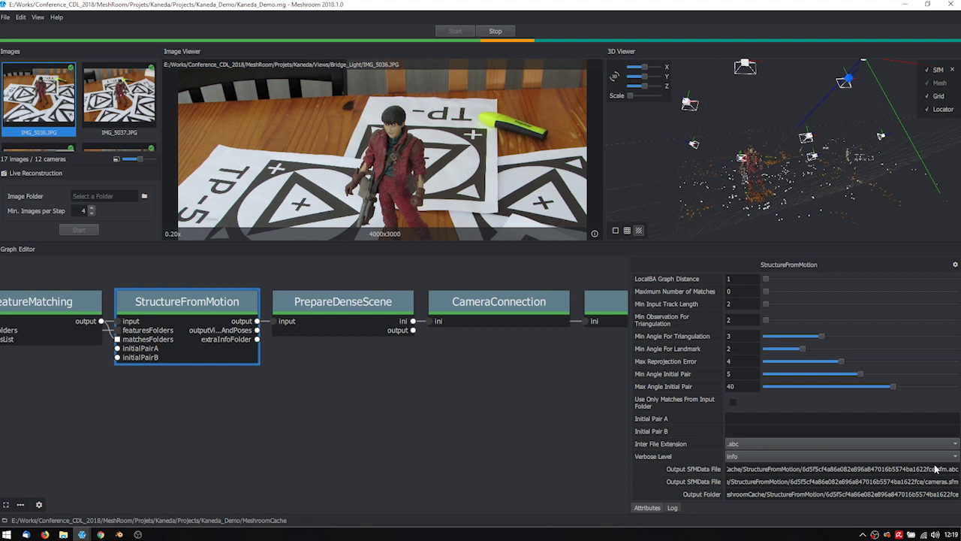
{"action": "left_click", "coordinate": [151, 520]}
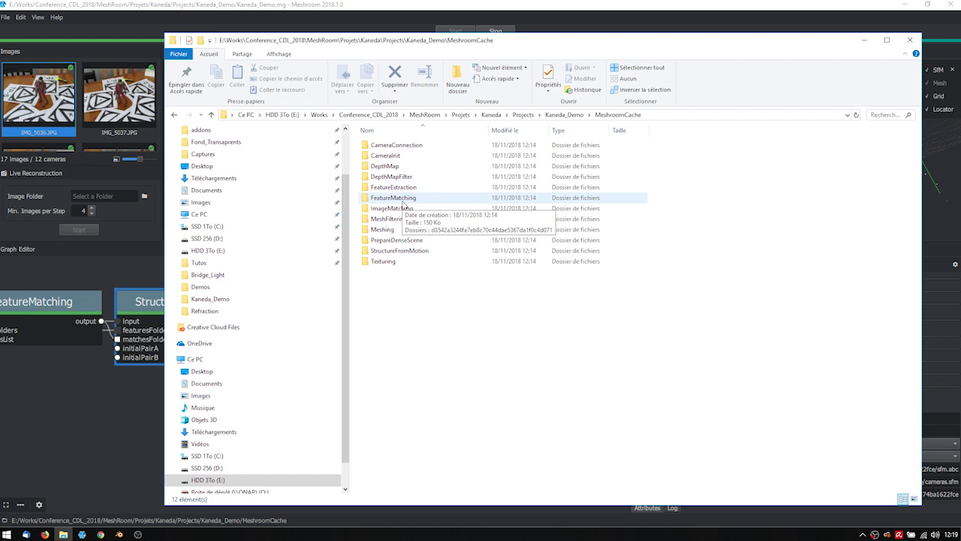
{"action": "left_click", "coordinate": [11, 395]}
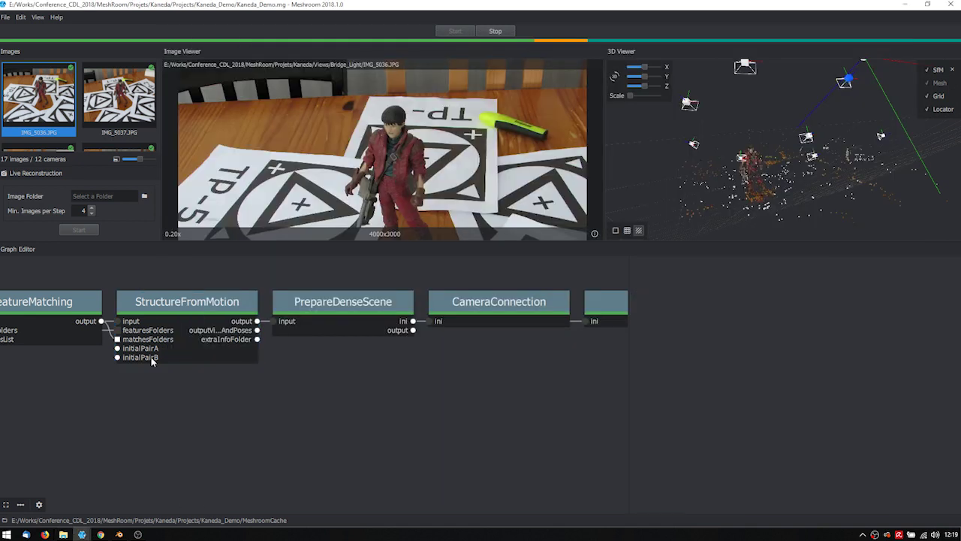
- Display the PrepareDenseScene node's attributes and check its context options, including Open Folder
{"action": "left_click", "coordinate": [367, 303]}
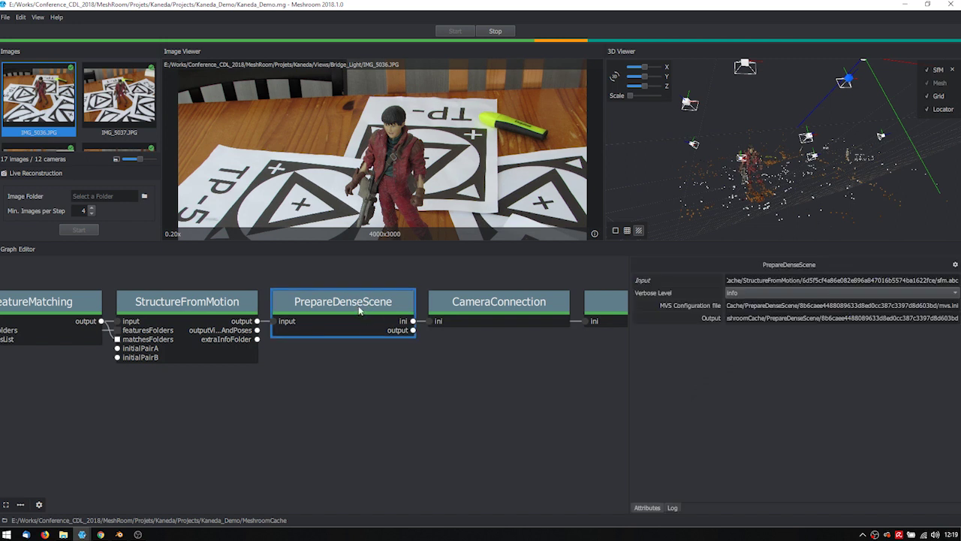
{"action": "right_click", "coordinate": [359, 311]}
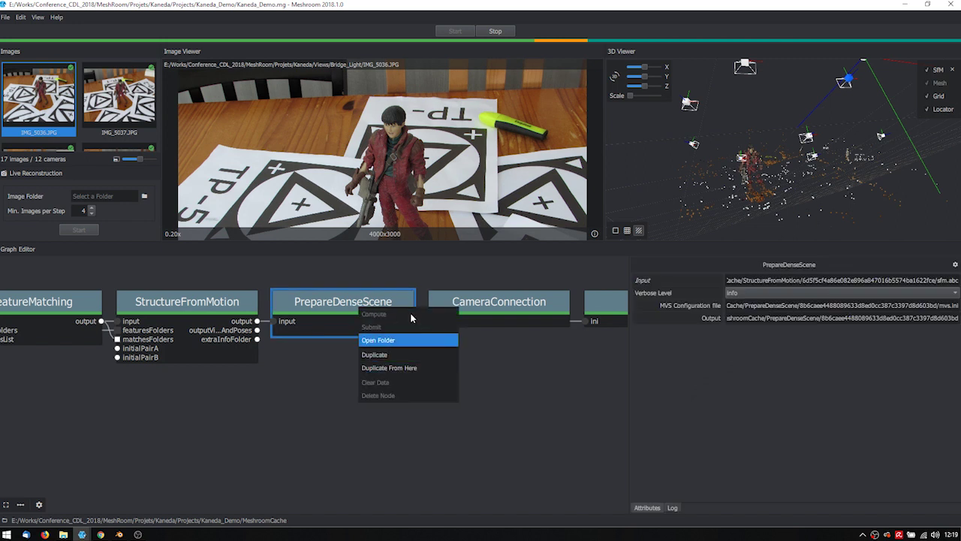
{"action": "left_click", "coordinate": [336, 382]}
{"action": "scroll", "coordinate": [337, 379], "scroll_direction": "down", "scroll_amount": 3}
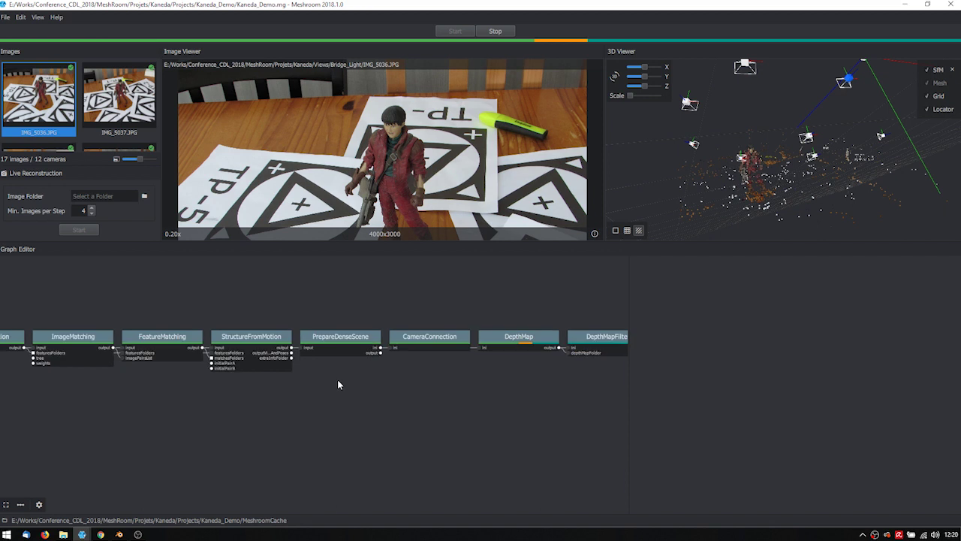
- Switch to Blender, add a plane at the origin and scale it up by about 9.1
{"action": "left_click", "coordinate": [120, 534]}
{"action": "left_click", "coordinate": [20, 17]}
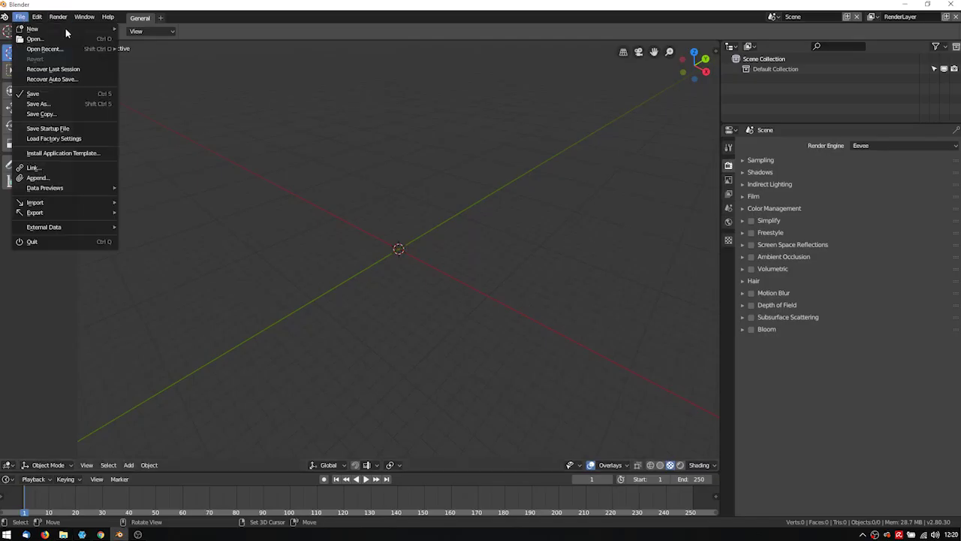
{"action": "key", "text": "shift+a"}
{"action": "mouse_move", "coordinate": [304, 180]}
{"action": "left_click", "coordinate": [375, 181]}
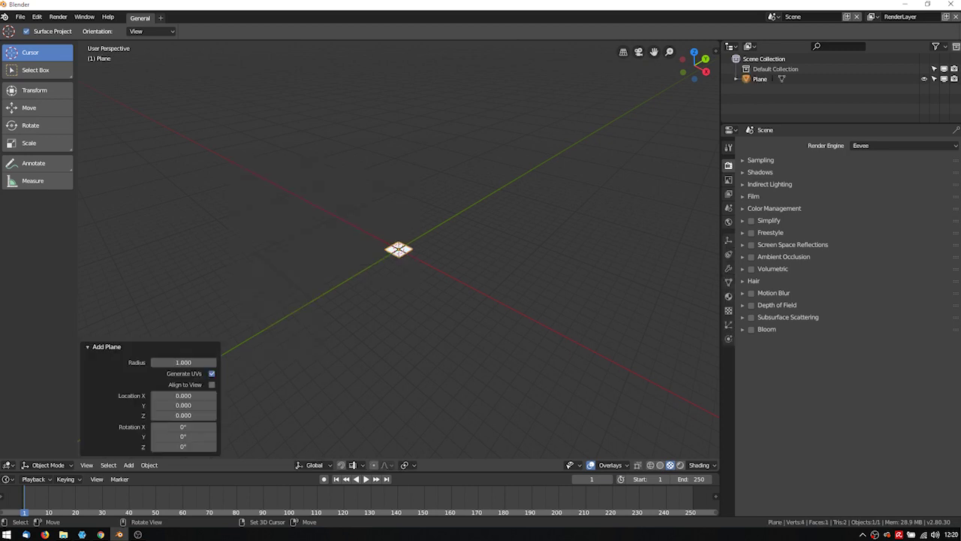
{"action": "key", "text": "s"}
{"action": "left_click", "coordinate": [525, 312]}
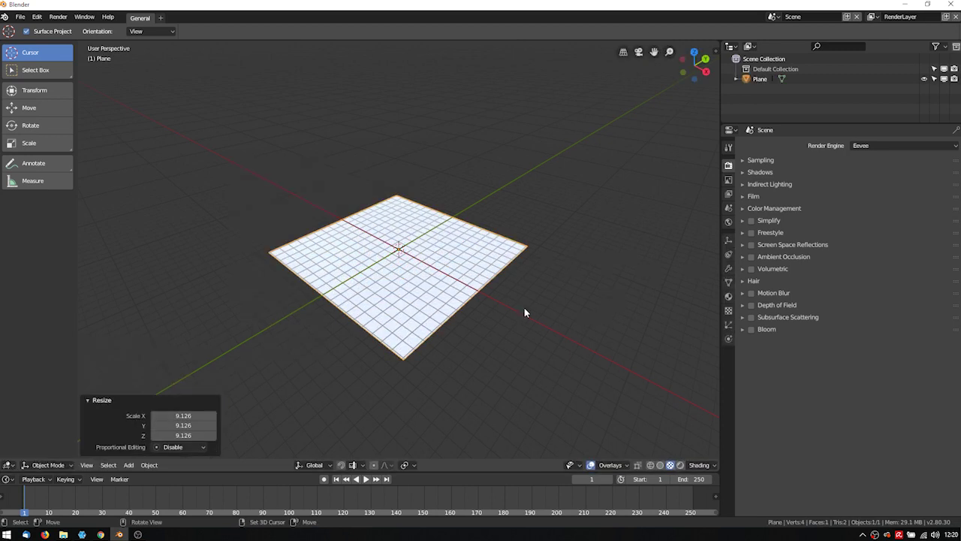
- Stretch the plane along X by about 1.42 and view it from the top
{"action": "key", "text": "s"}
{"action": "key", "text": "x"}
{"action": "left_click", "coordinate": [608, 305]}
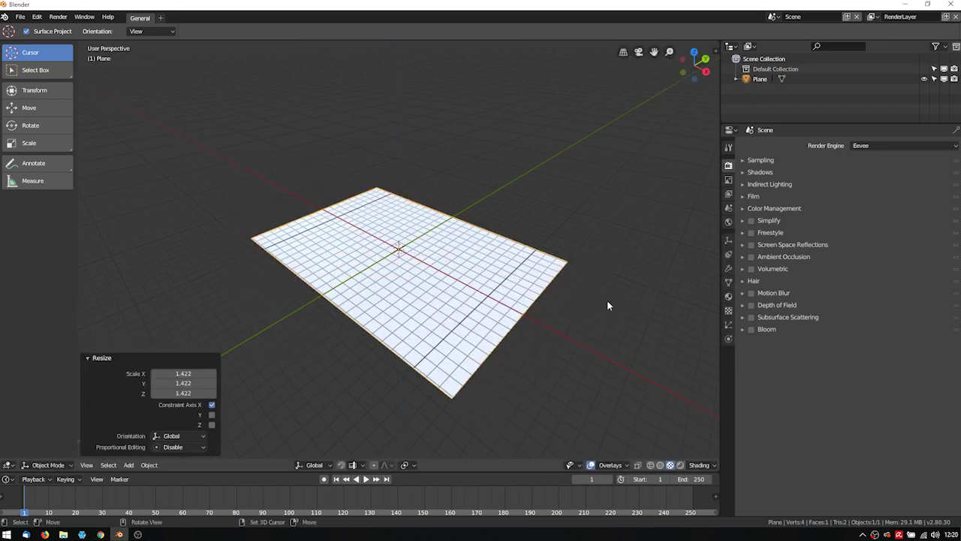
{"action": "key", "text": "KP_7"}
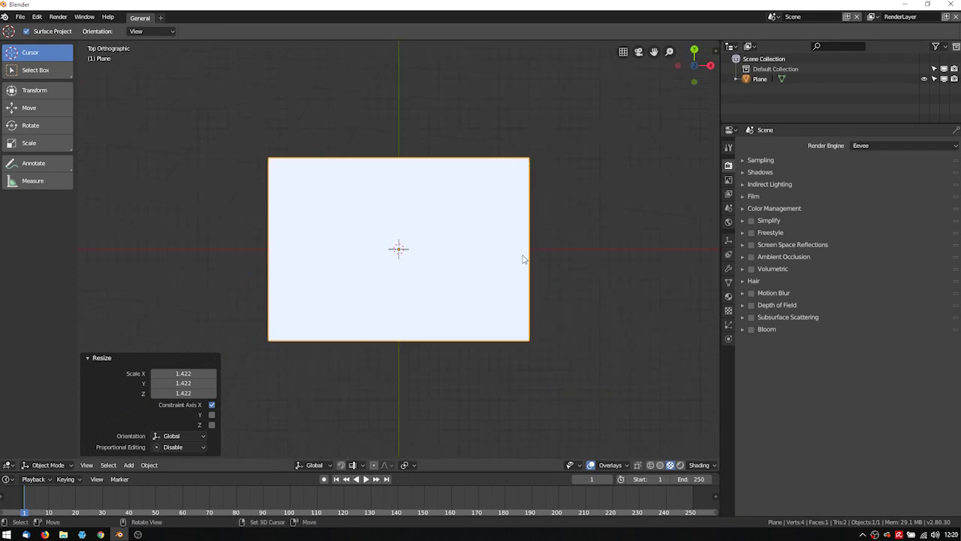
{"action": "scroll", "coordinate": [518, 244], "scroll_direction": "up", "scroll_amount": 4}
{"action": "scroll", "coordinate": [576, 230], "scroll_direction": "down", "scroll_amount": 2}
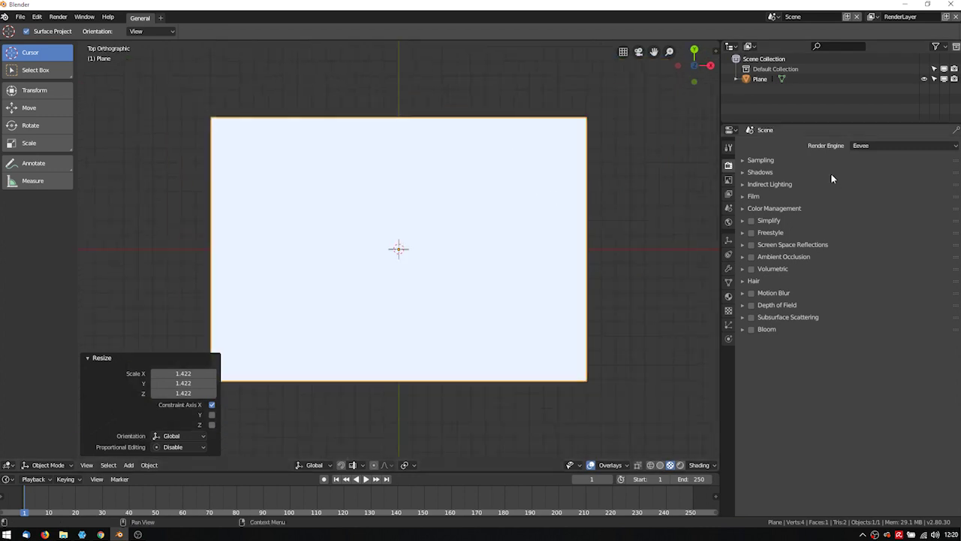
- Create a new material for the plane and use an Image Texture as its base color
{"action": "left_click", "coordinate": [728, 296]}
{"action": "left_click", "coordinate": [883, 188]}
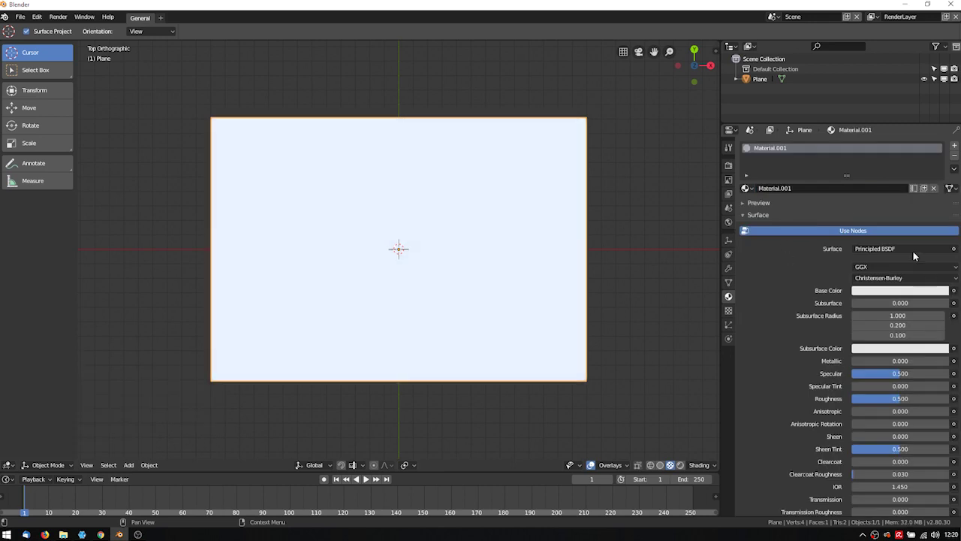
{"action": "left_click", "coordinate": [953, 291]}
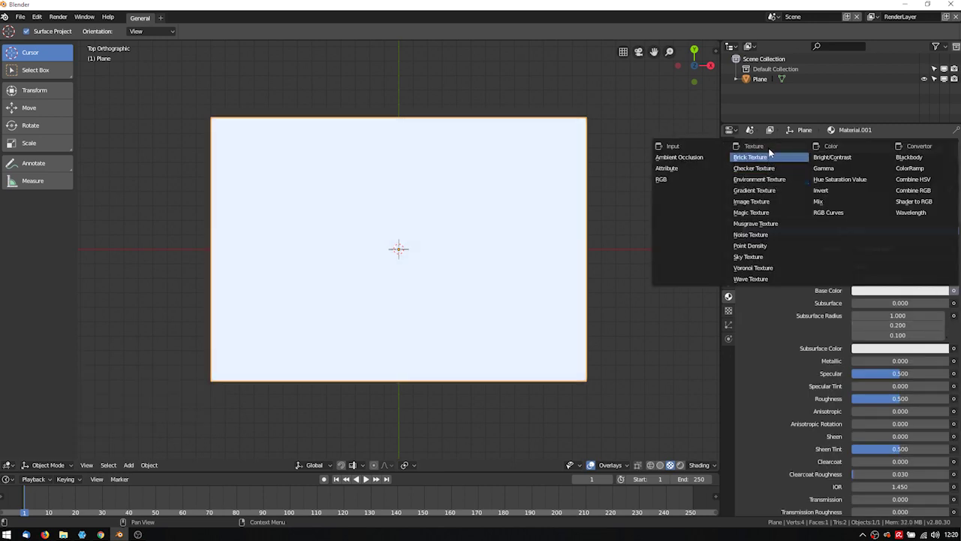
{"action": "left_click", "coordinate": [767, 202]}
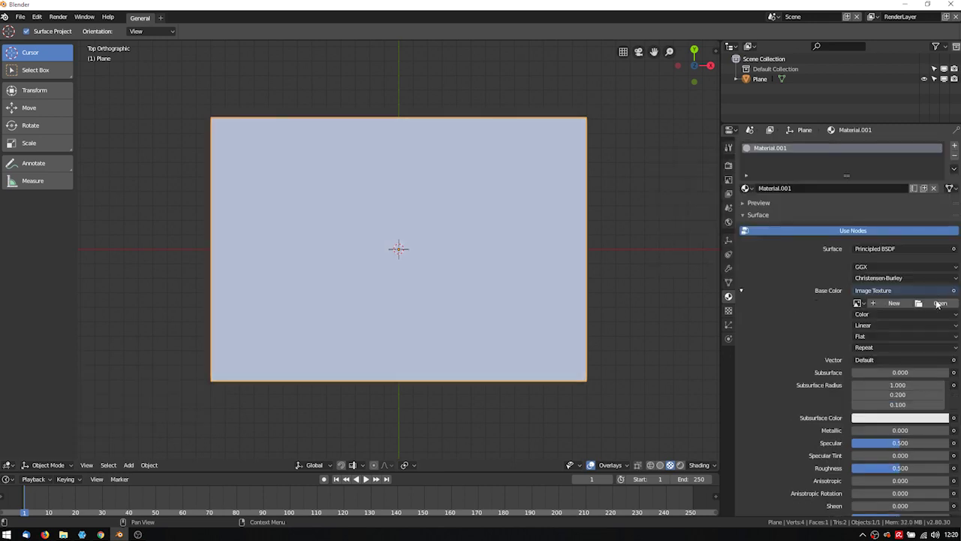
- Load 385086208_depthMap.exr from the project's DepthMap cache folder into the image texture and examine it on the plane
{"action": "left_click", "coordinate": [936, 301]}
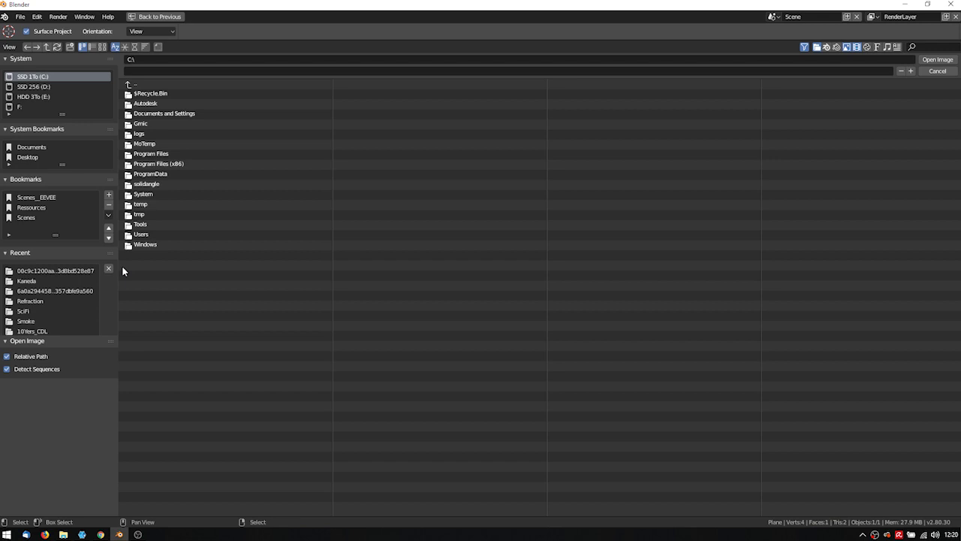
{"action": "left_click", "coordinate": [84, 270]}
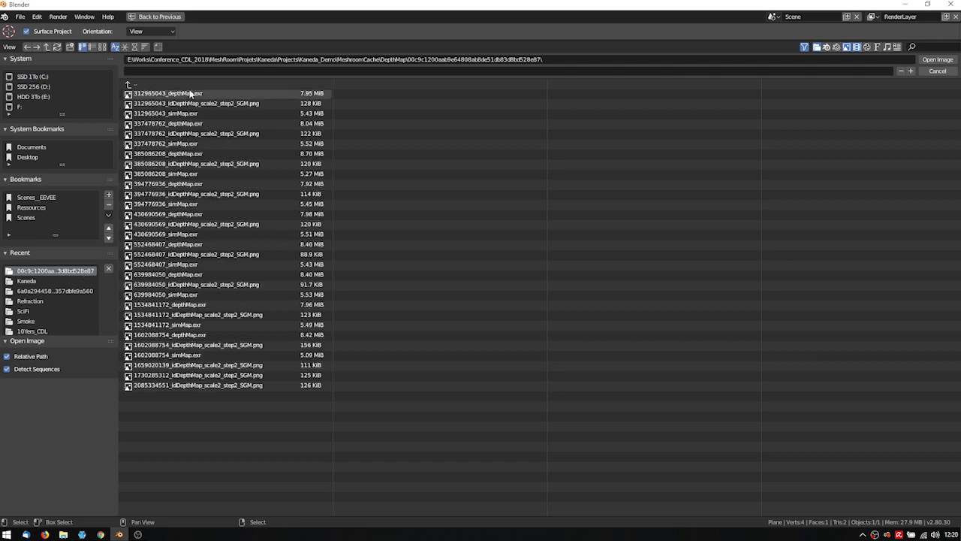
{"action": "left_click", "coordinate": [102, 46]}
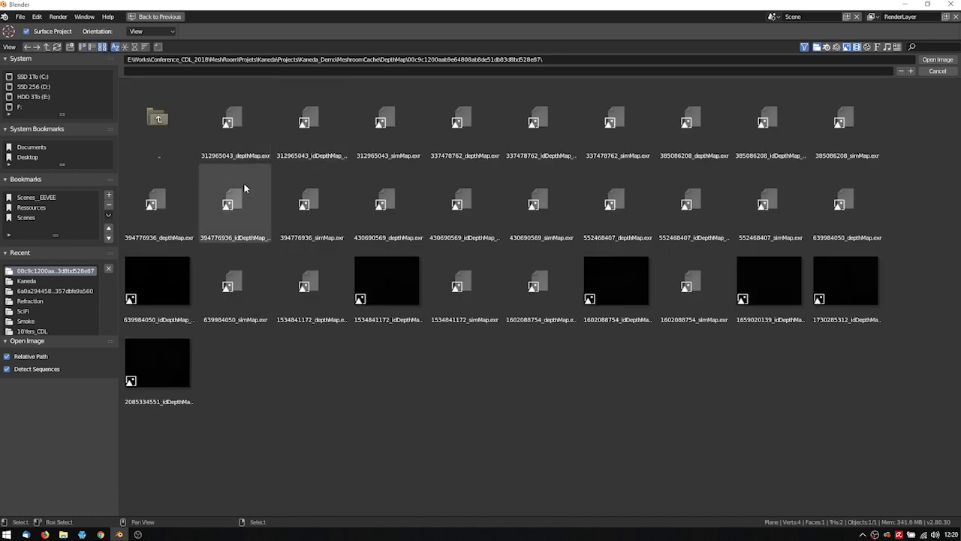
{"action": "double_click", "coordinate": [687, 121]}
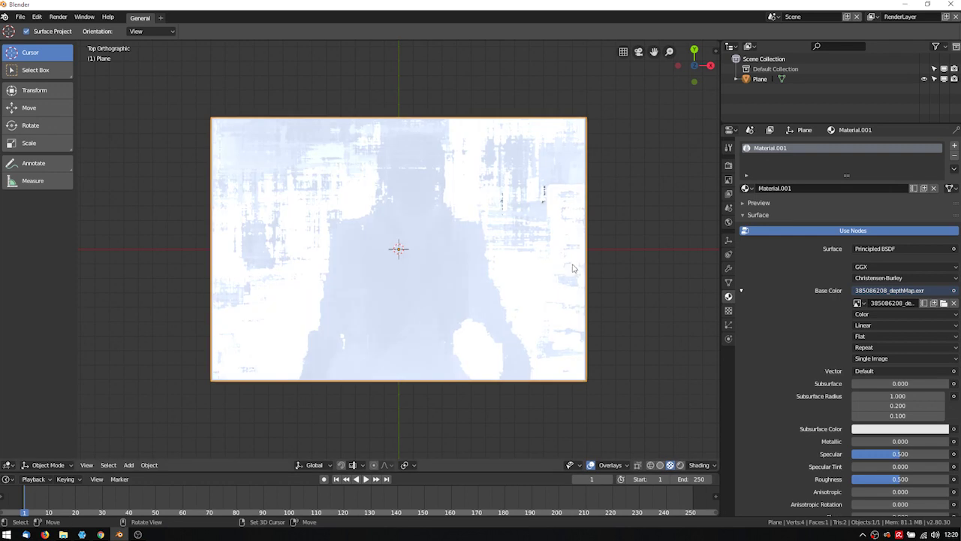
{"action": "scroll", "coordinate": [530, 253], "scroll_direction": "up", "scroll_amount": 1}
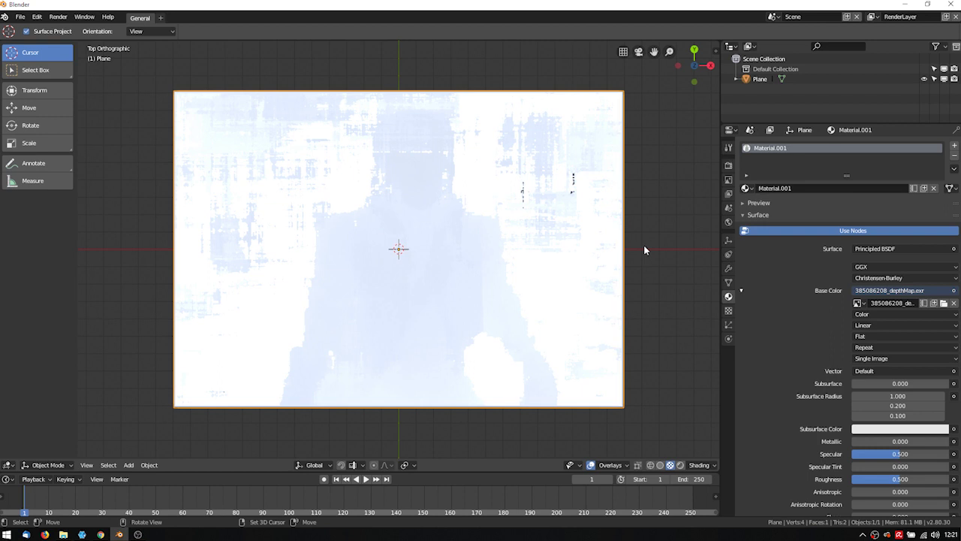
{"action": "scroll", "coordinate": [643, 248], "scroll_direction": "up", "scroll_amount": 1}
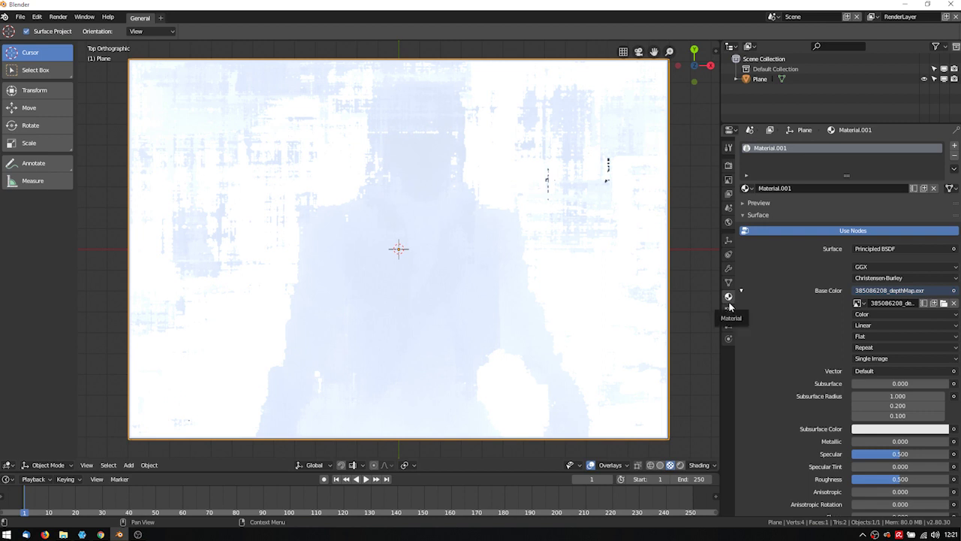
- Preview the depth map in rendered shading with the Cycles engine and raise the color management exposure to about 1.15
{"action": "left_click", "coordinate": [728, 166]}
{"action": "left_click", "coordinate": [750, 209]}
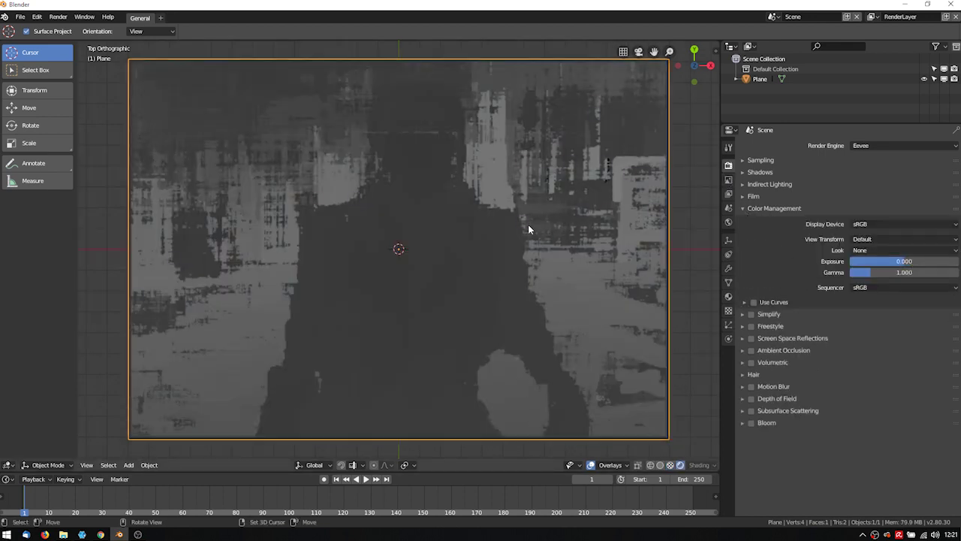
{"action": "left_click", "coordinate": [891, 142]}
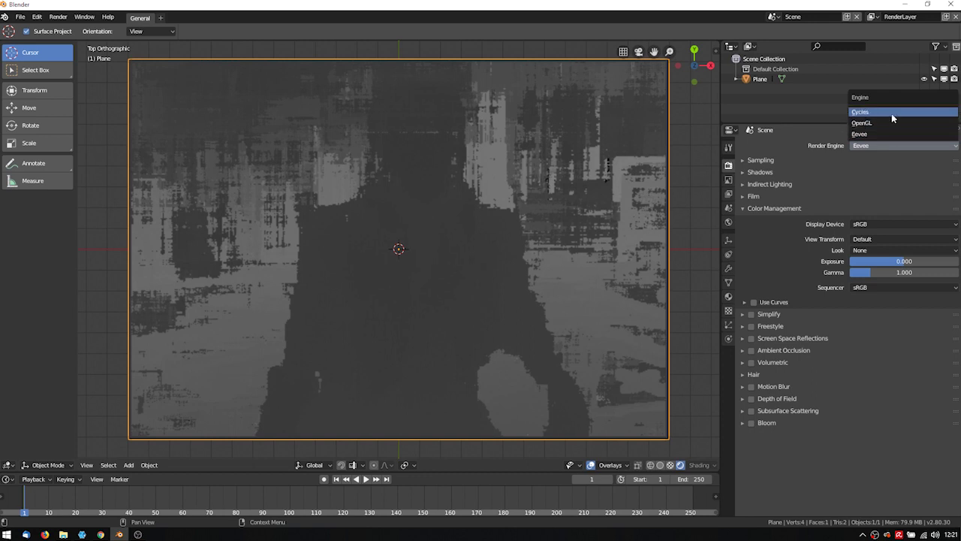
{"action": "left_click", "coordinate": [892, 114]}
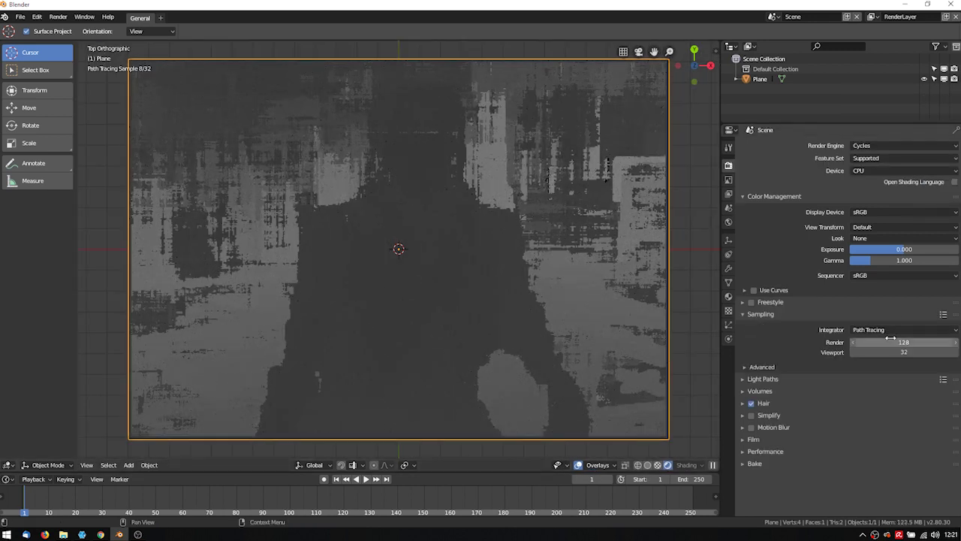
{"action": "left_click_drag", "start_coordinate": [893, 248], "coordinate": [931, 248]}
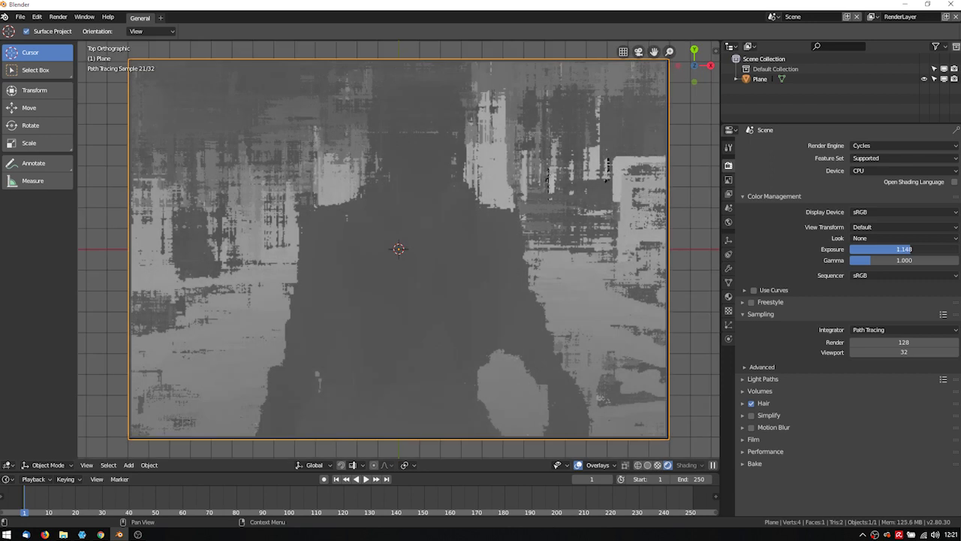
{"action": "mouse_move", "coordinate": [911, 248]}
{"action": "left_mouse_down"}
{"action": "mouse_move", "coordinate": [923, 249]}
{"action": "mouse_move", "coordinate": [849, 270]}
{"action": "mouse_move", "coordinate": [913, 249]}
{"action": "left_mouse_up"}
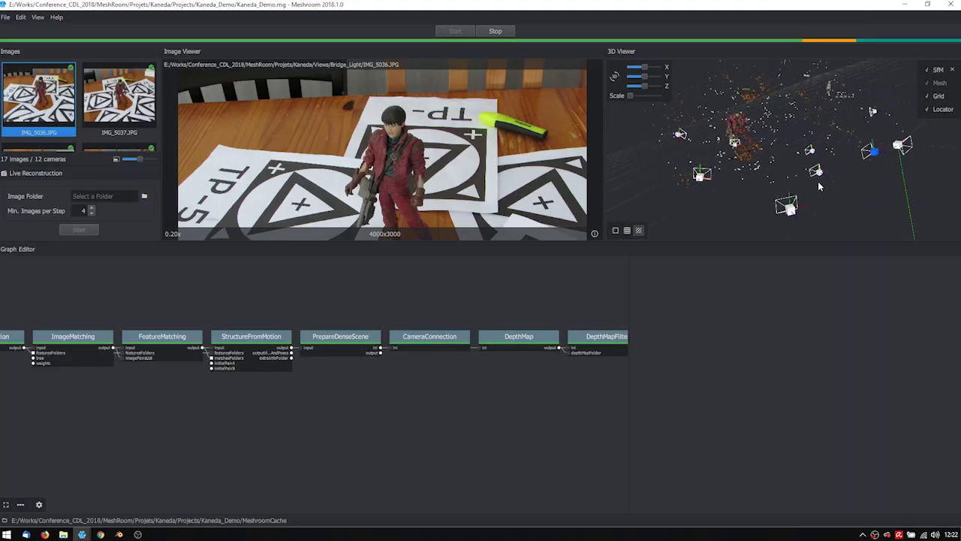
- Switch back to Meshroom and bring up the computed DepthMap node's attributes
{"action": "left_click_drag", "start_coordinate": [819, 186], "coordinate": [818, 184]}
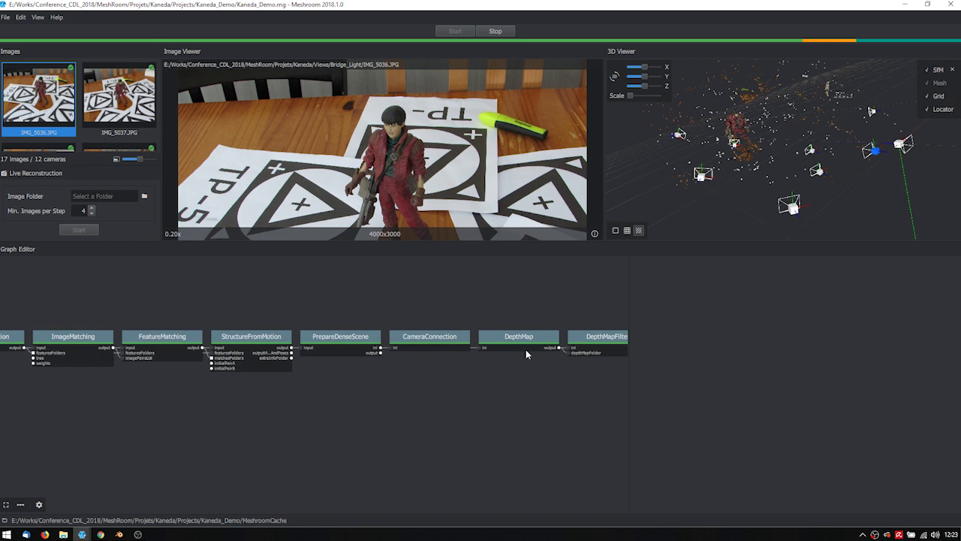
{"action": "middle_click_drag", "start_coordinate": [526, 349], "coordinate": [367, 352]}
{"action": "scroll", "coordinate": [367, 352], "scroll_direction": "up", "scroll_amount": 3}
{"action": "left_click", "coordinate": [232, 350]}
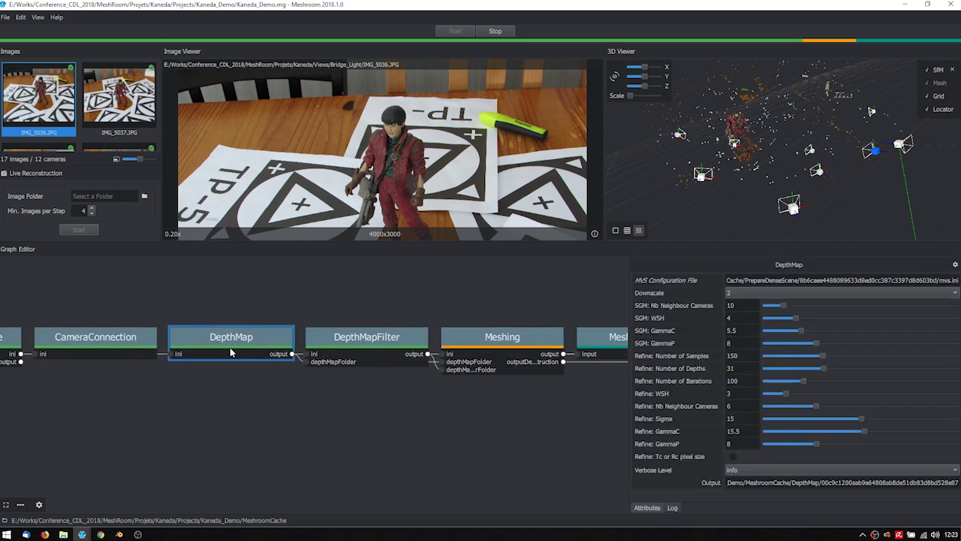
- Review the attributes of the CameraConnection and PrepareDenseScene nodes, and return to those of DepthMap
{"action": "middle_click_drag", "start_coordinate": [262, 314], "coordinate": [488, 316]}
{"action": "left_click", "coordinate": [314, 350]}
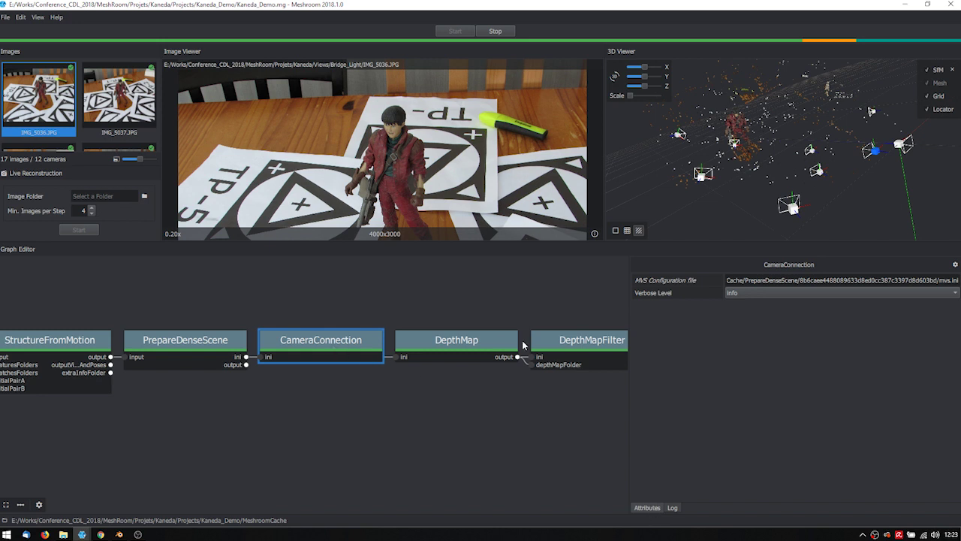
{"action": "left_click", "coordinate": [225, 342]}
{"action": "left_click", "coordinate": [453, 340]}
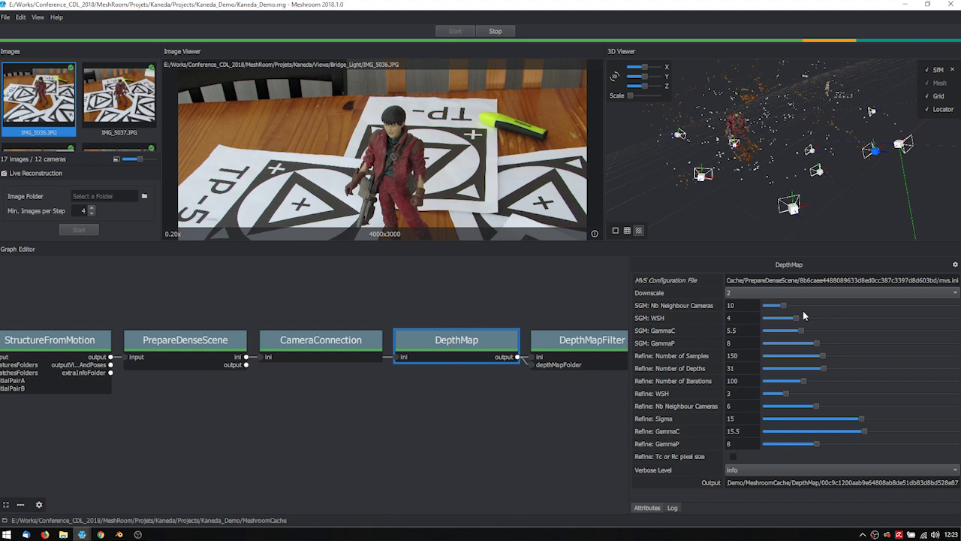
- Review the DepthMap node's processing log chunk by chunk, checking its attributes in between
{"action": "left_click", "coordinate": [673, 508]}
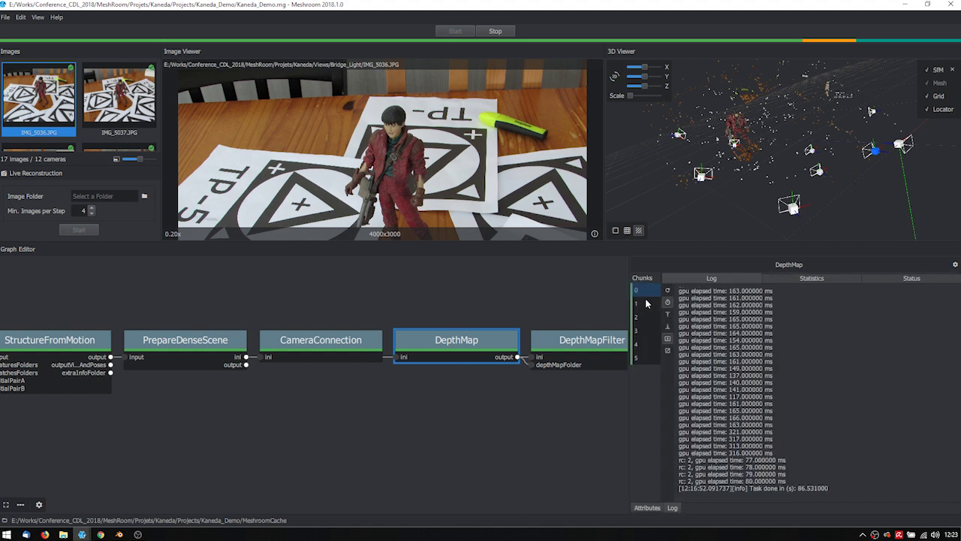
{"action": "left_click", "coordinate": [647, 508]}
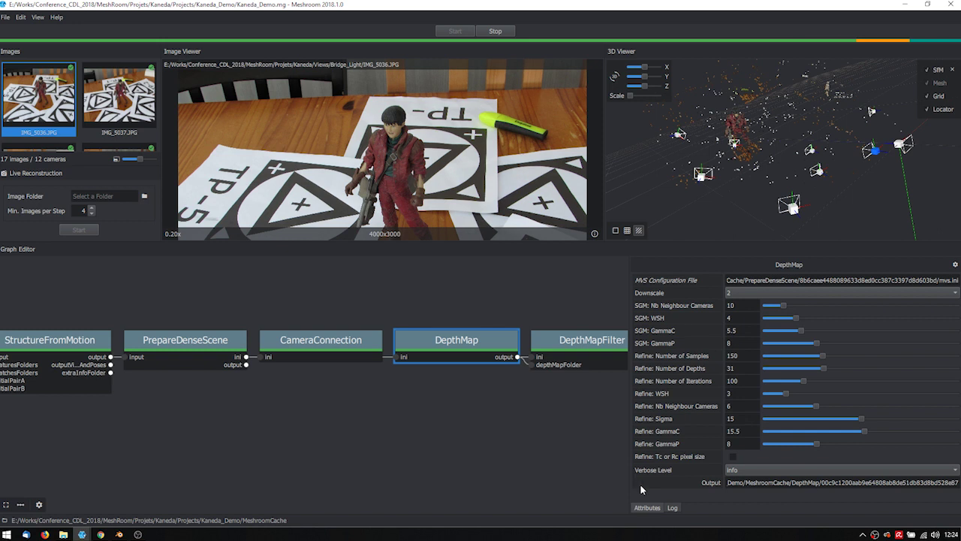
{"action": "left_click", "coordinate": [672, 507]}
{"action": "left_click", "coordinate": [642, 303]}
{"action": "left_click", "coordinate": [644, 317]}
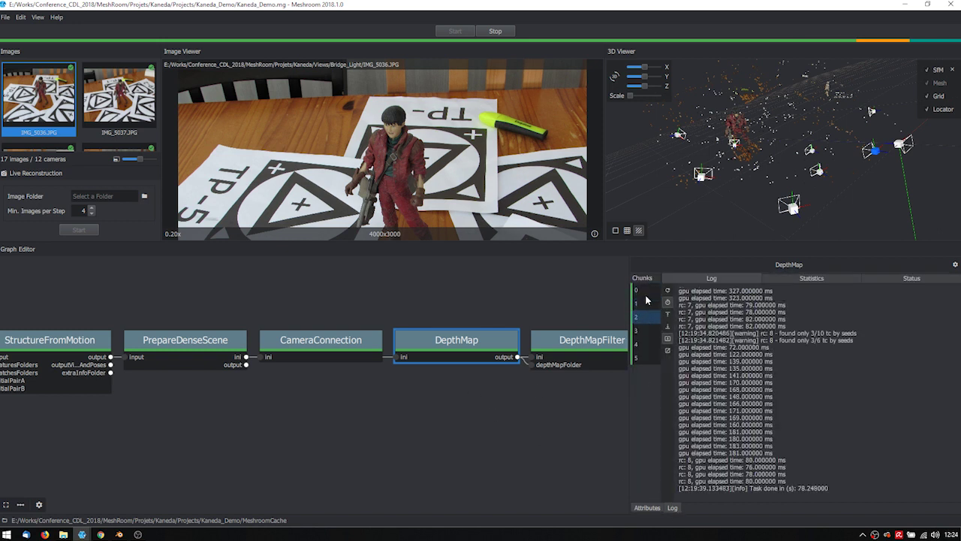
{"action": "left_click", "coordinate": [644, 358]}
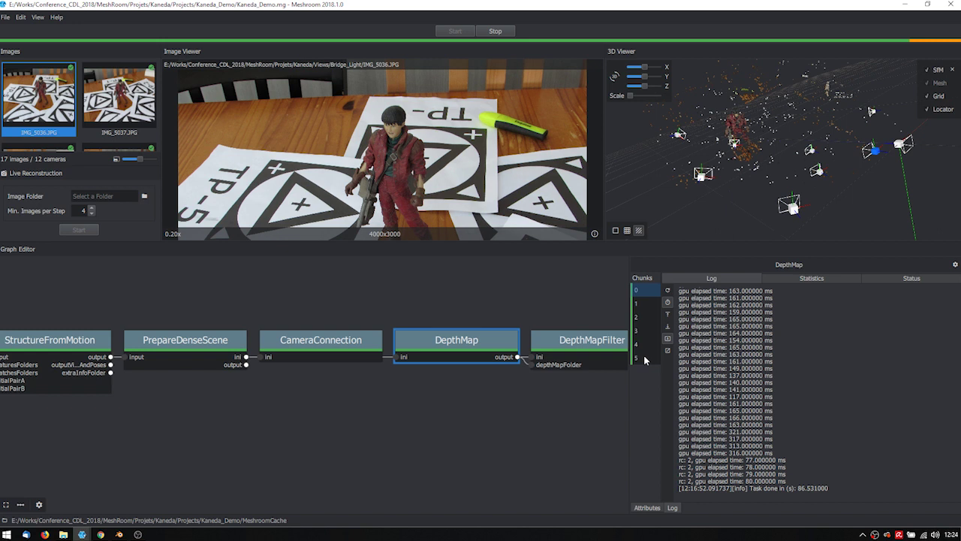
- Review the processing logs of the Meshing and MeshFiltering nodes
{"action": "middle_click_drag", "start_coordinate": [333, 356], "coordinate": [107, 371]}
{"action": "middle_click_drag", "start_coordinate": [339, 367], "coordinate": [252, 349]}
{"action": "left_click", "coordinate": [253, 349]}
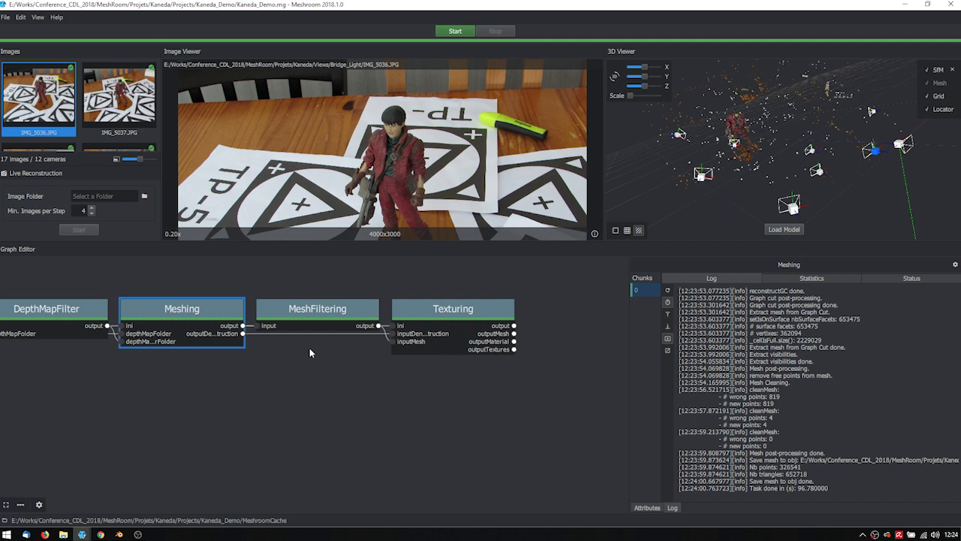
{"action": "left_click", "coordinate": [315, 313]}
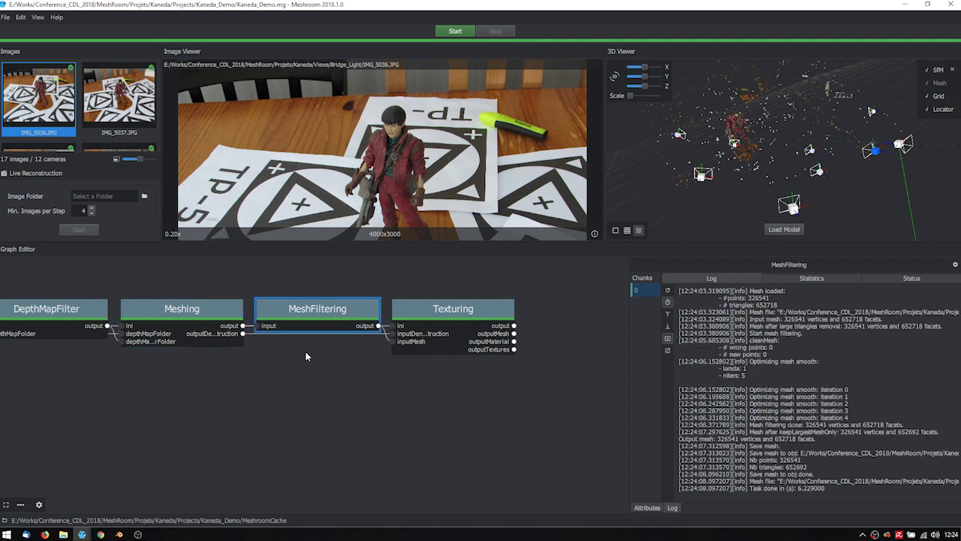
- Examine the Meshing node's attributes and its Partitioning options, keeping singleBlock
{"action": "left_click", "coordinate": [208, 321]}
{"action": "left_click", "coordinate": [648, 508]}
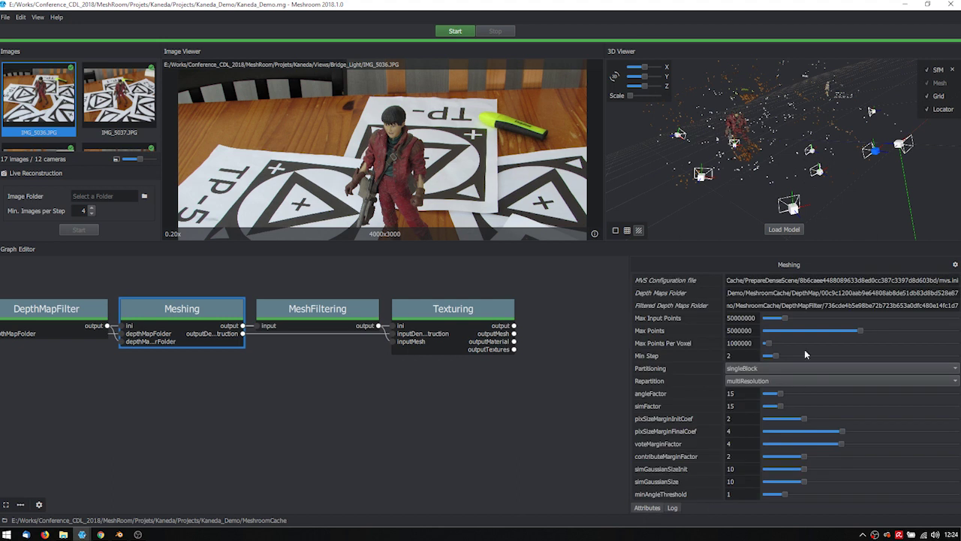
{"action": "left_click", "coordinate": [763, 369]}
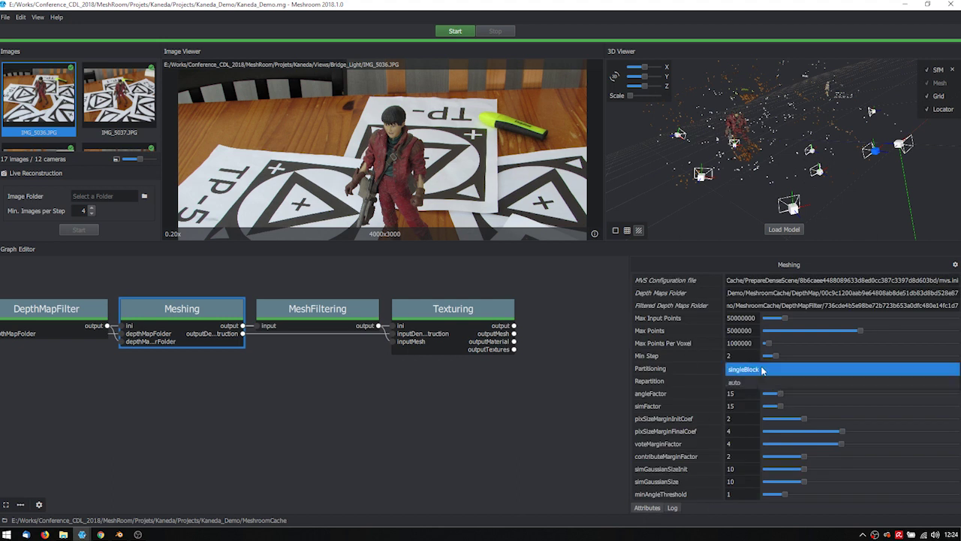
{"action": "left_click", "coordinate": [766, 368]}
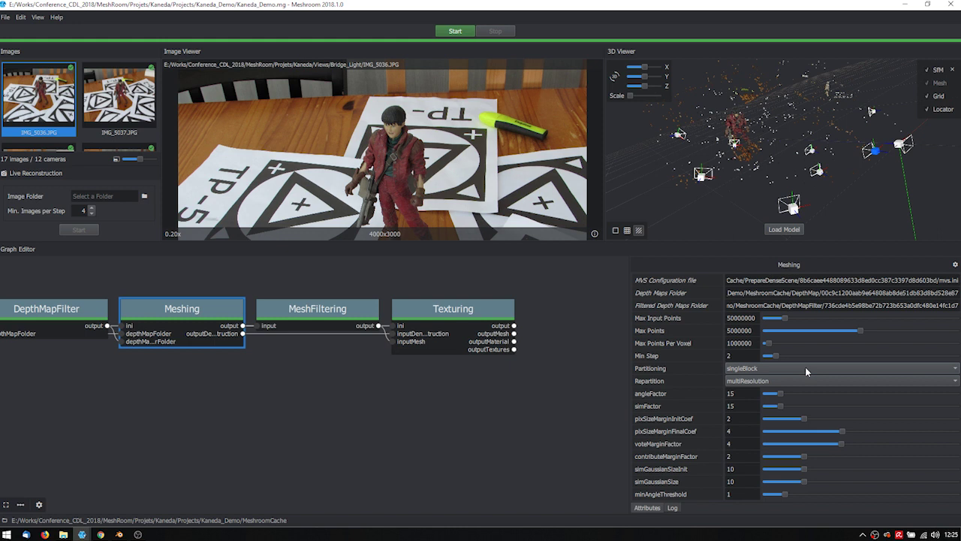
- Review the attributes of the MeshFiltering, Texturing and DepthMap nodes, and return to those of Texturing
{"action": "left_click", "coordinate": [308, 309]}
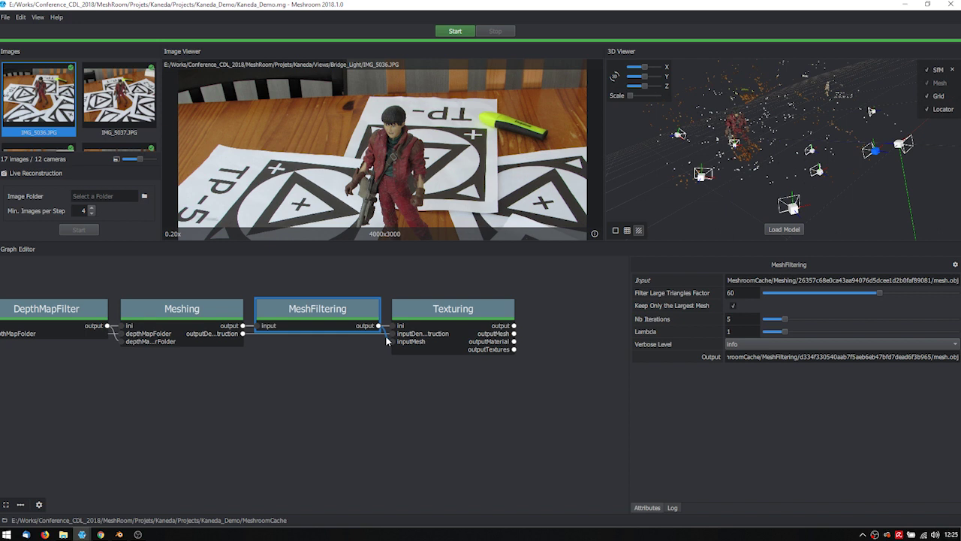
{"action": "left_click", "coordinate": [438, 313]}
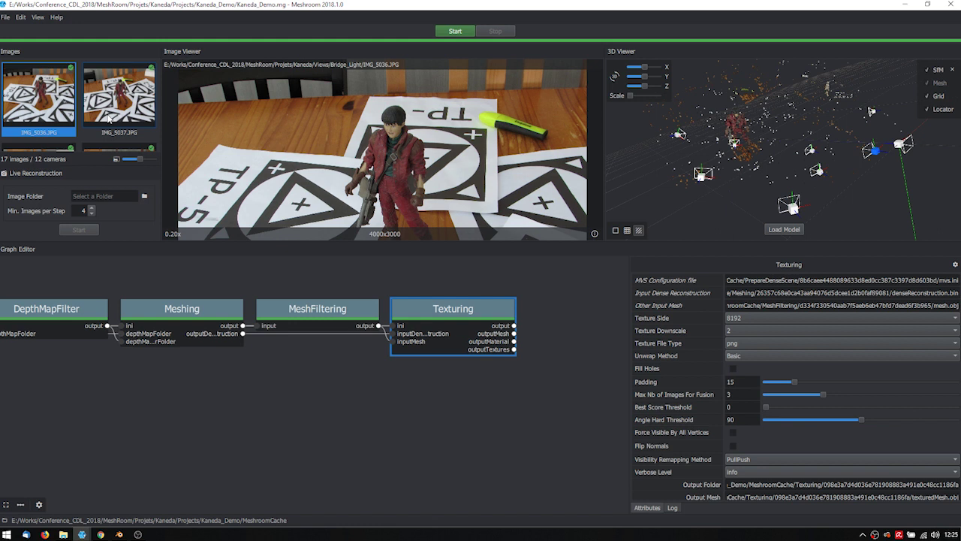
{"action": "middle_click_drag", "start_coordinate": [121, 348], "coordinate": [185, 346]}
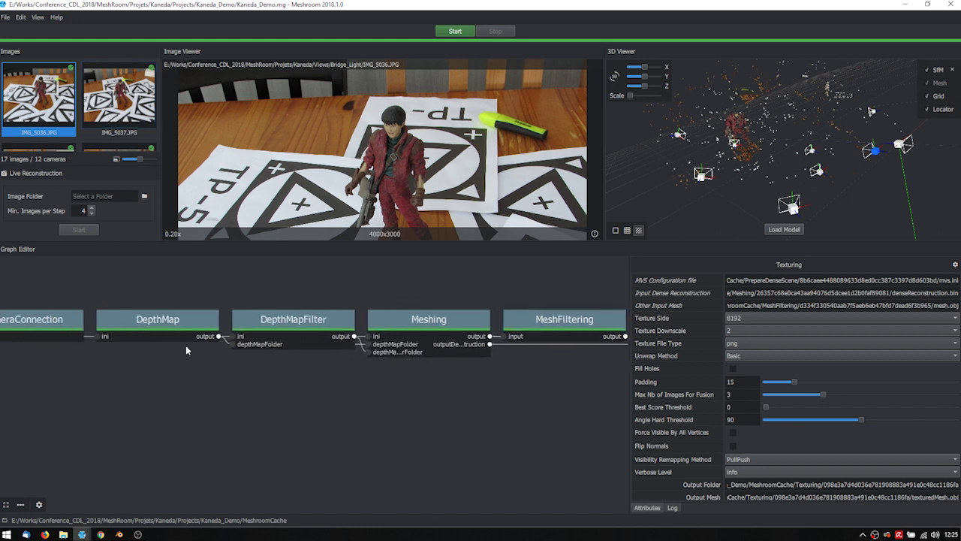
{"action": "left_click", "coordinate": [214, 338]}
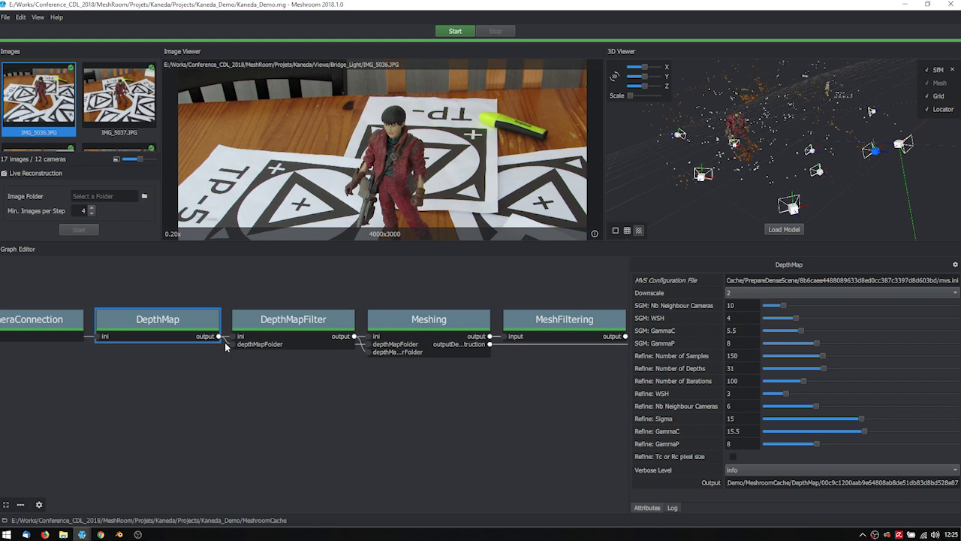
{"action": "scroll", "coordinate": [334, 386], "scroll_direction": "right", "scroll_amount": 5}
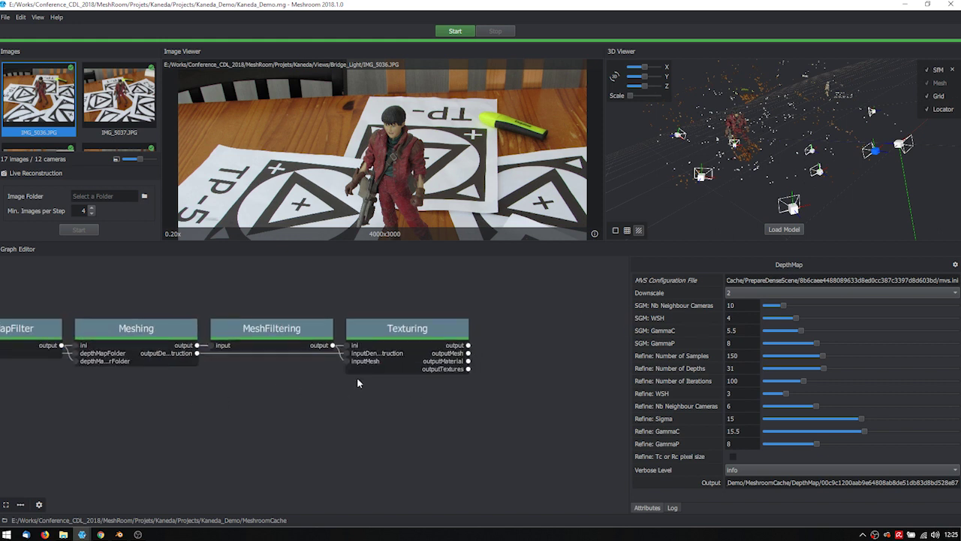
{"action": "left_click", "coordinate": [358, 330]}
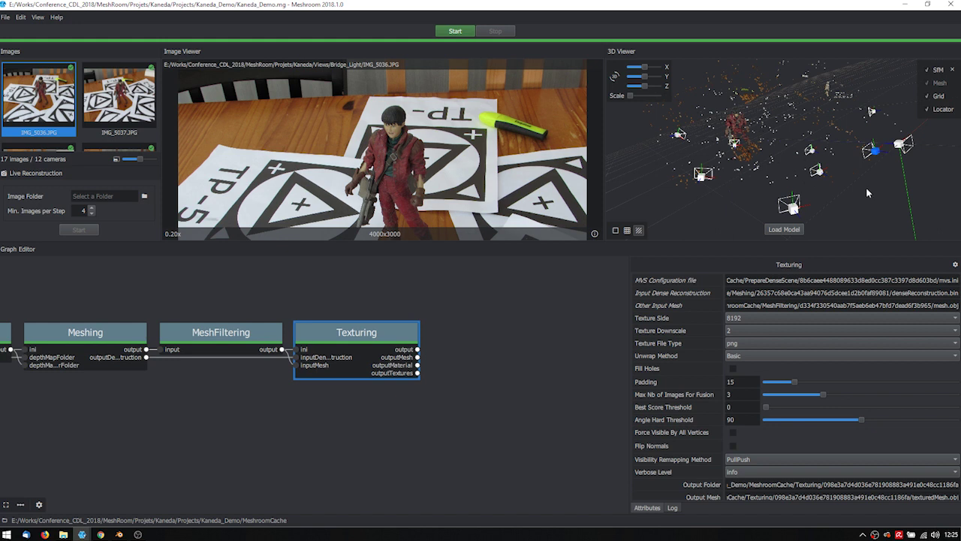
- Load the textured model into the 3D Viewer and inspect the figurine together with the point cloud
{"action": "scroll", "coordinate": [804, 132], "scroll_direction": "up", "scroll_amount": 5}
{"action": "left_click_drag", "start_coordinate": [804, 132], "coordinate": [811, 229]}
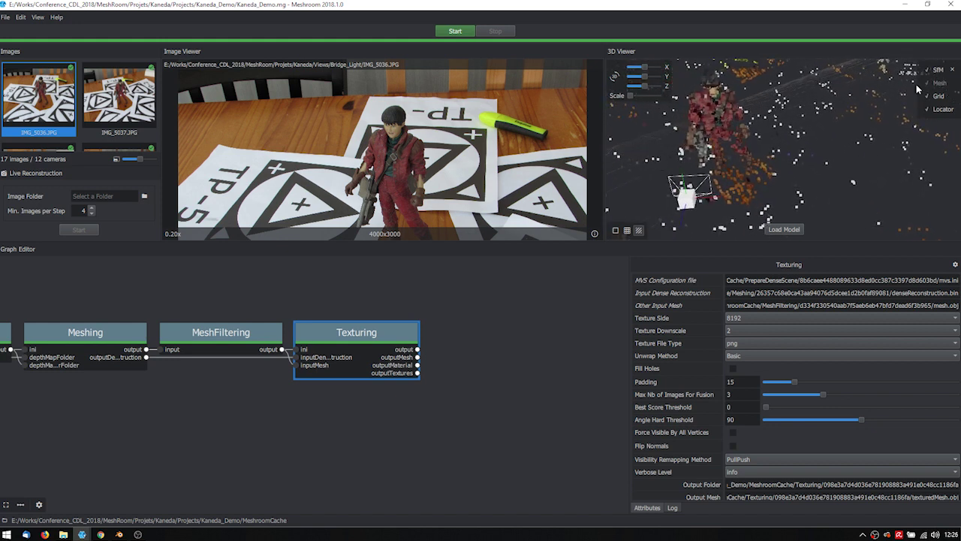
{"action": "left_click", "coordinate": [792, 231]}
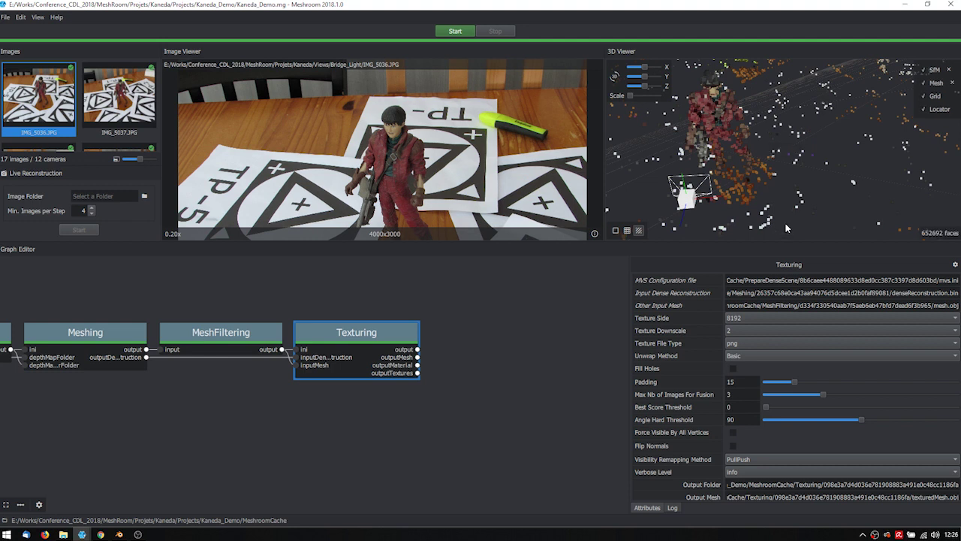
{"action": "scroll", "coordinate": [818, 145], "scroll_direction": "up", "scroll_amount": 5}
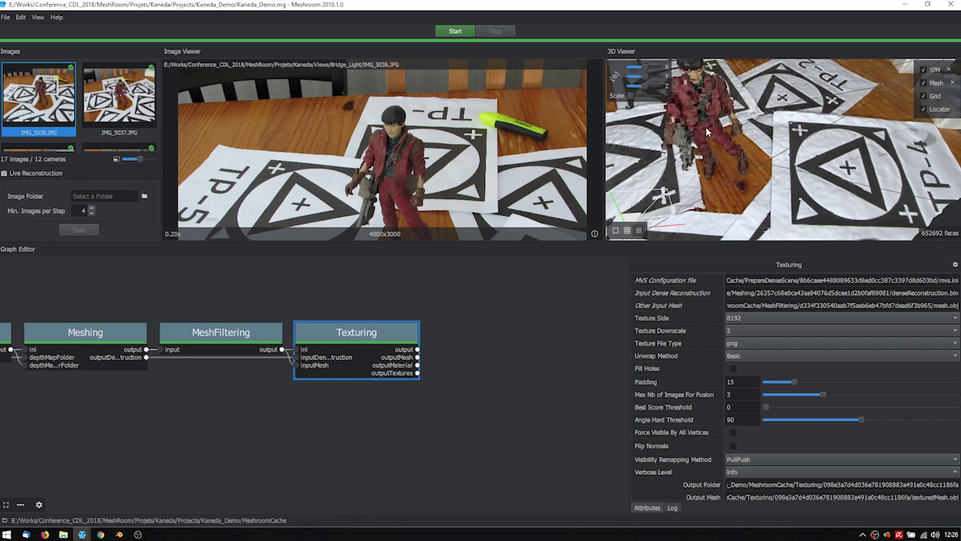
{"action": "scroll", "coordinate": [819, 141], "scroll_direction": "up", "scroll_amount": 3}
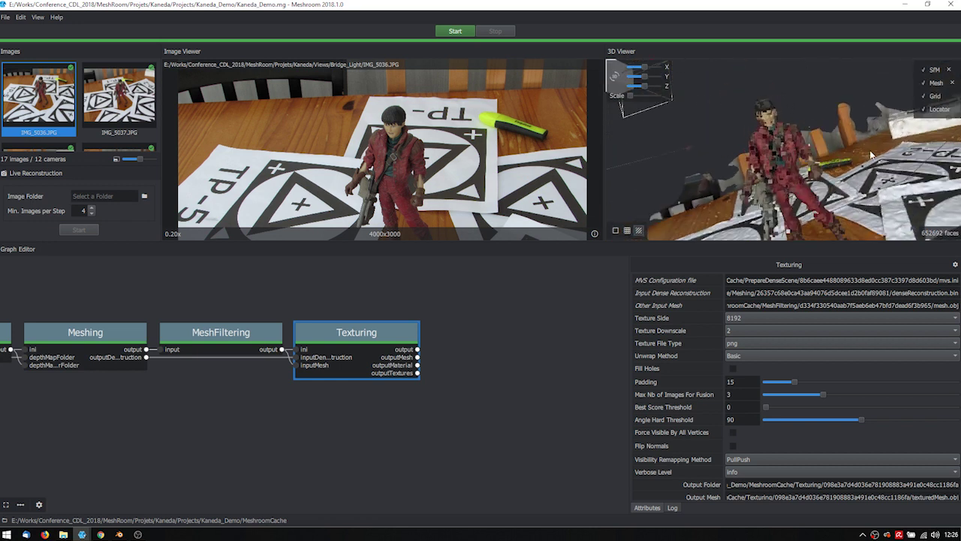
{"action": "scroll", "coordinate": [803, 145], "scroll_direction": "up", "scroll_amount": 3}
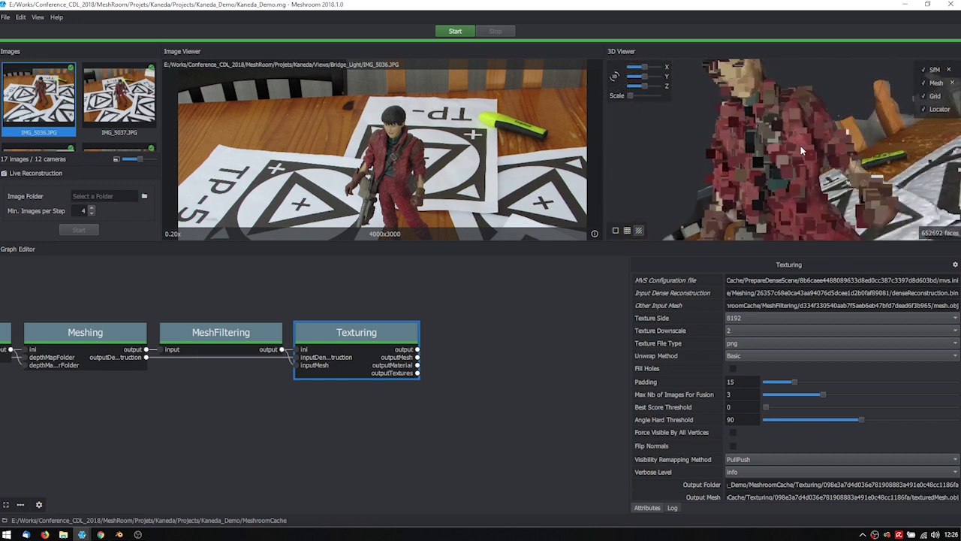
{"action": "scroll", "coordinate": [800, 146], "scroll_direction": "down", "scroll_amount": 3}
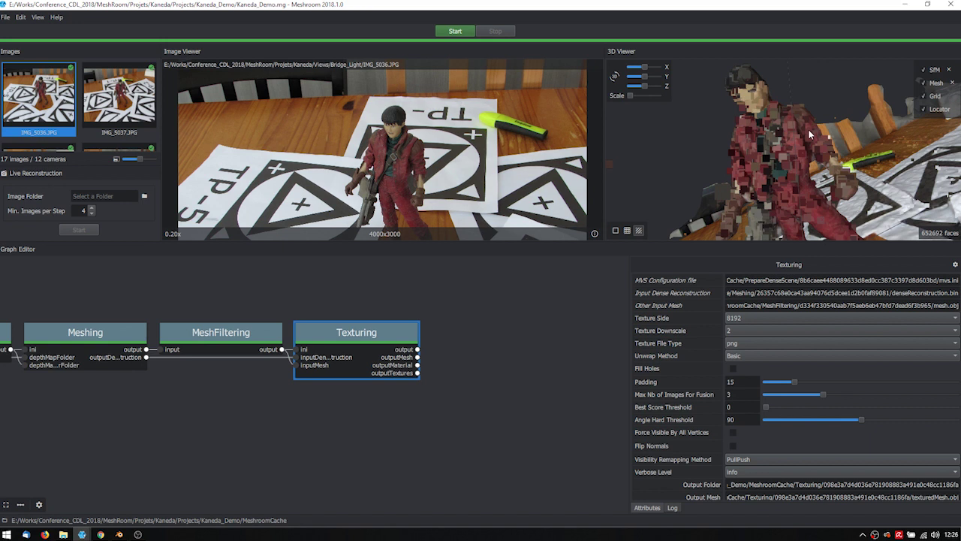
- Hide the SfM point cloud and examine the figurine's textured mesh up close from the front and back
{"action": "left_click", "coordinate": [923, 70]}
{"action": "left_click_drag", "start_coordinate": [727, 166], "coordinate": [762, 155]}
{"action": "scroll", "coordinate": [774, 145], "scroll_direction": "up", "scroll_amount": 5}
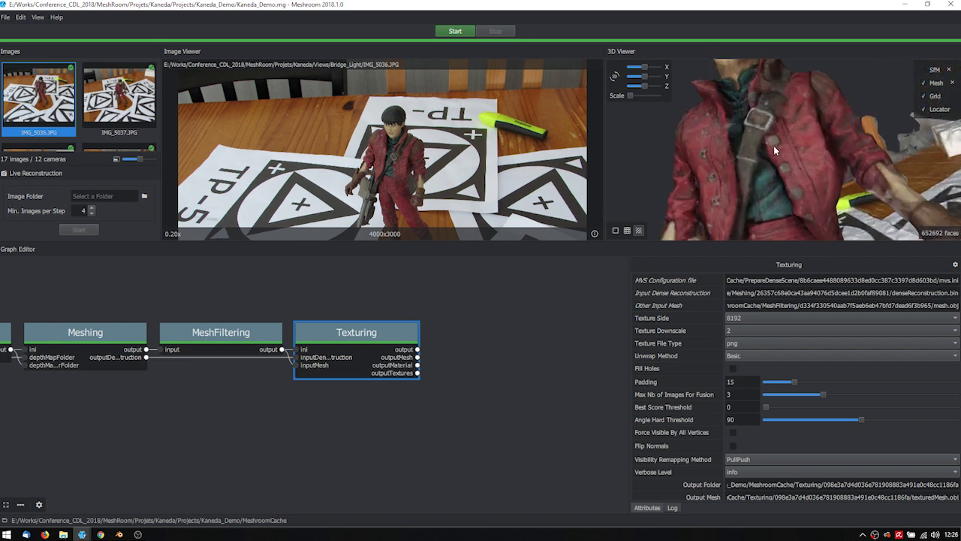
{"action": "scroll", "coordinate": [731, 168], "scroll_direction": "up", "scroll_amount": 3}
{"action": "scroll", "coordinate": [732, 168], "scroll_direction": "down", "scroll_amount": 4}
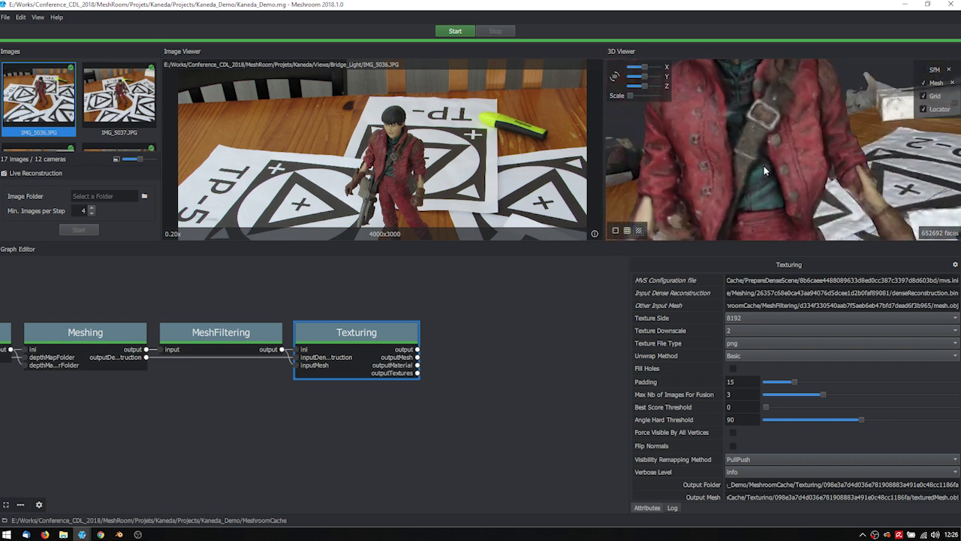
{"action": "left_click_drag", "start_coordinate": [824, 151], "coordinate": [785, 148]}
{"action": "scroll", "coordinate": [804, 143], "scroll_direction": "down", "scroll_amount": 3}
{"action": "scroll", "coordinate": [778, 150], "scroll_direction": "up", "scroll_amount": 3}
{"action": "scroll", "coordinate": [768, 150], "scroll_direction": "up", "scroll_amount": 3}
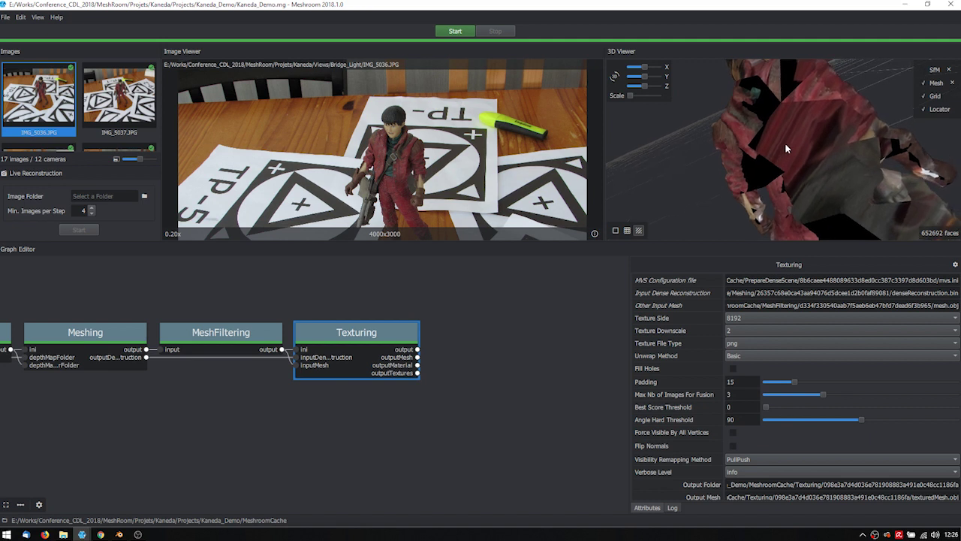
{"action": "scroll", "coordinate": [785, 148], "scroll_direction": "down", "scroll_amount": 3}
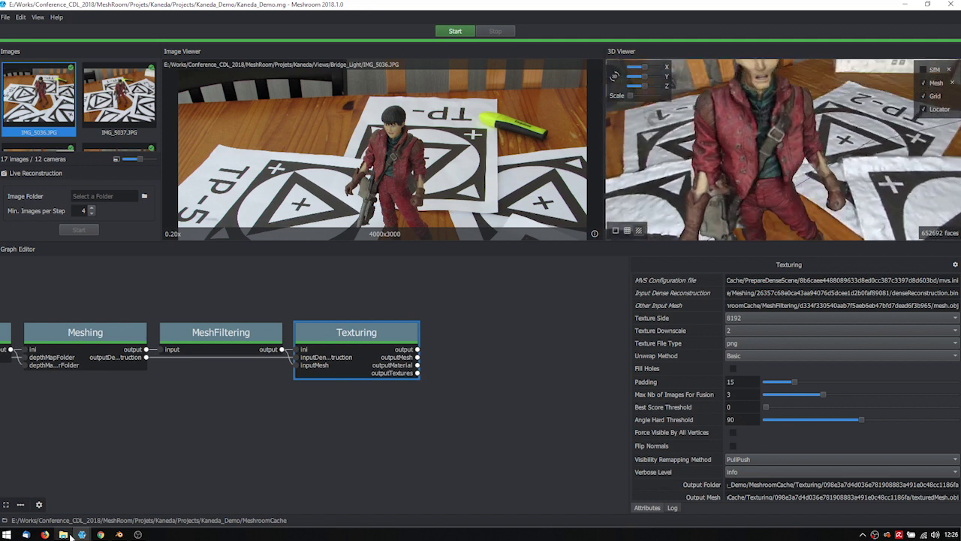
- Switch to File Explorer and open the Texturing node's output subfolder within the MeshroomCache folder
{"action": "mouse_move", "coordinate": [64, 536]}
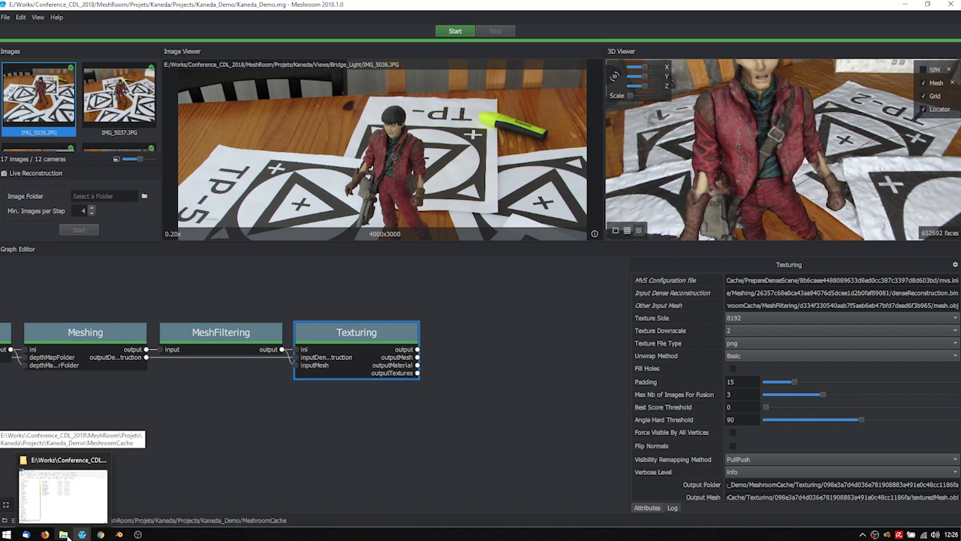
{"action": "left_click", "coordinate": [69, 536]}
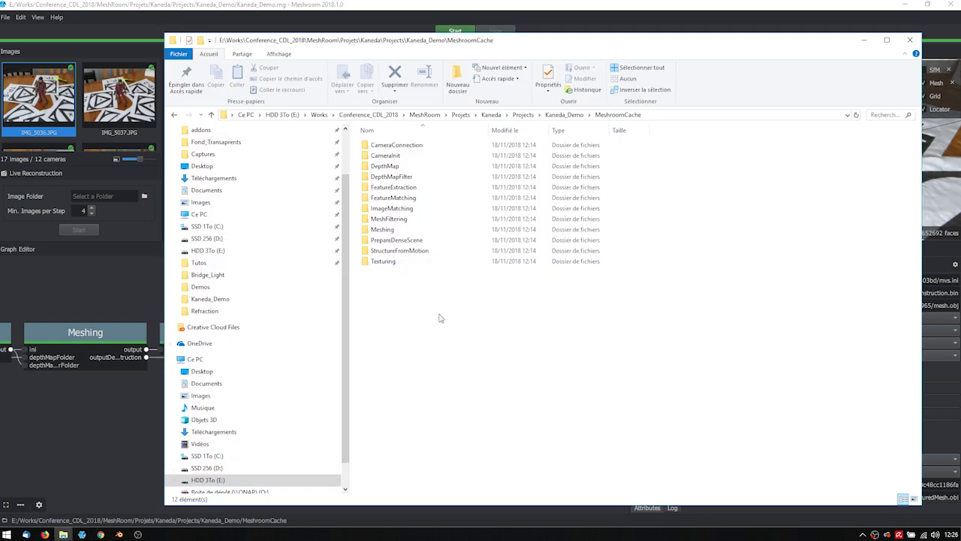
{"action": "left_click_drag", "start_coordinate": [667, 143], "coordinate": [468, 365]}
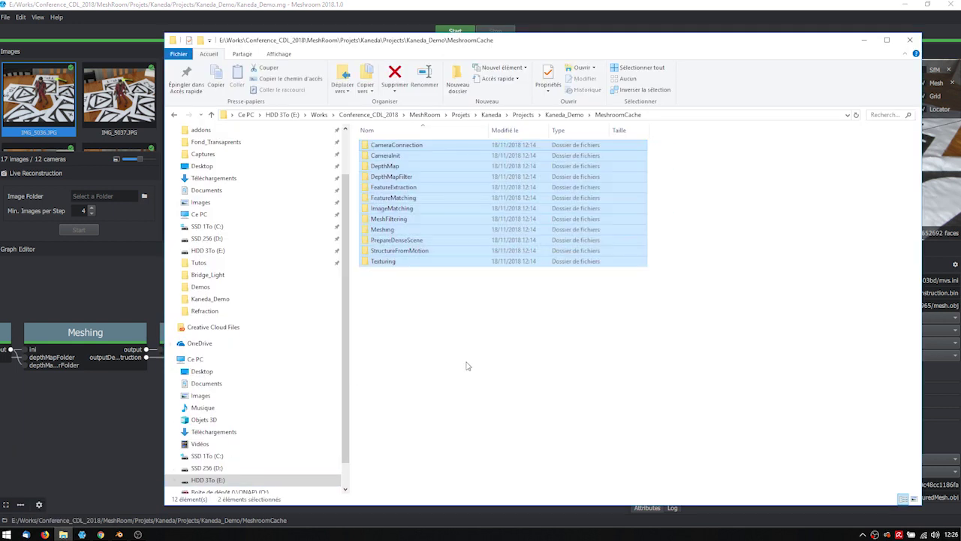
{"action": "left_click", "coordinate": [466, 366]}
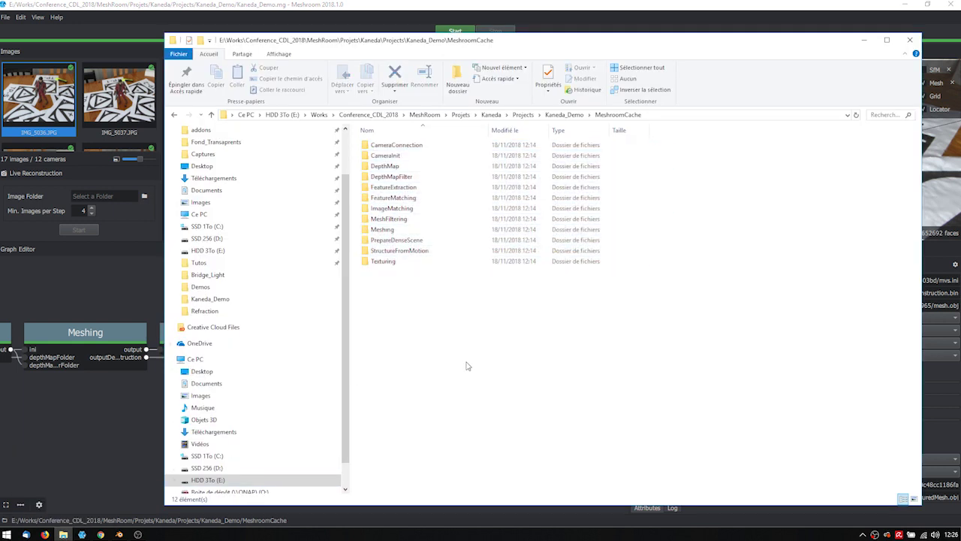
{"action": "double_click", "coordinate": [411, 262]}
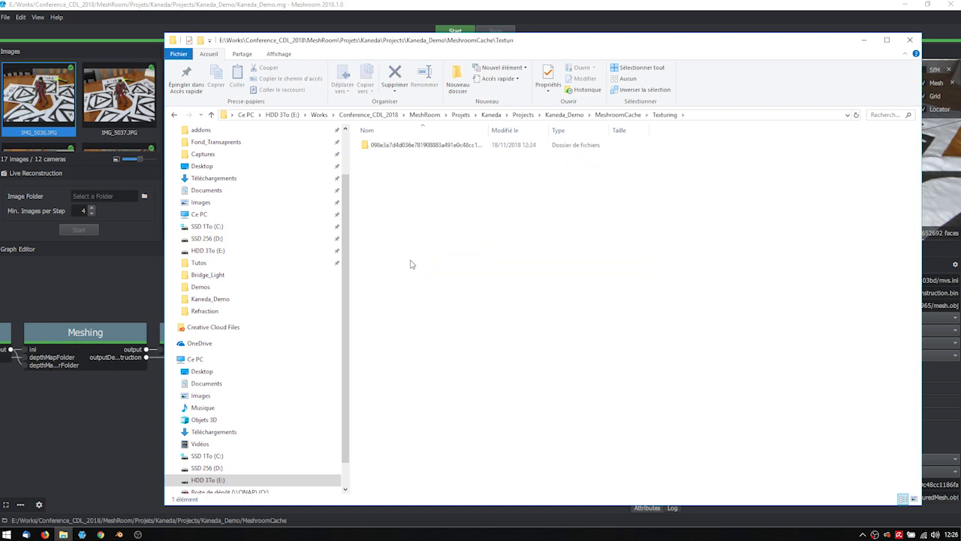
{"action": "double_click", "coordinate": [489, 130]}
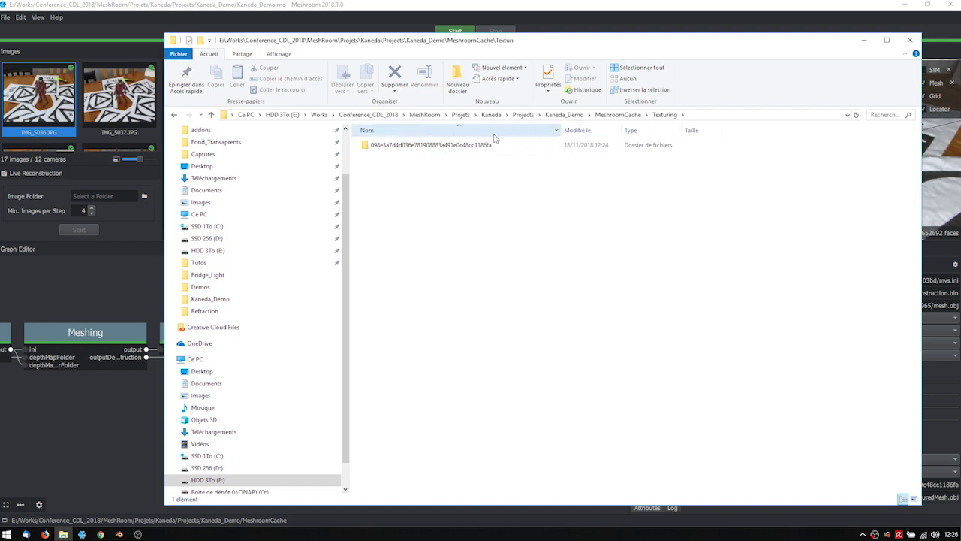
{"action": "left_click", "coordinate": [457, 146]}
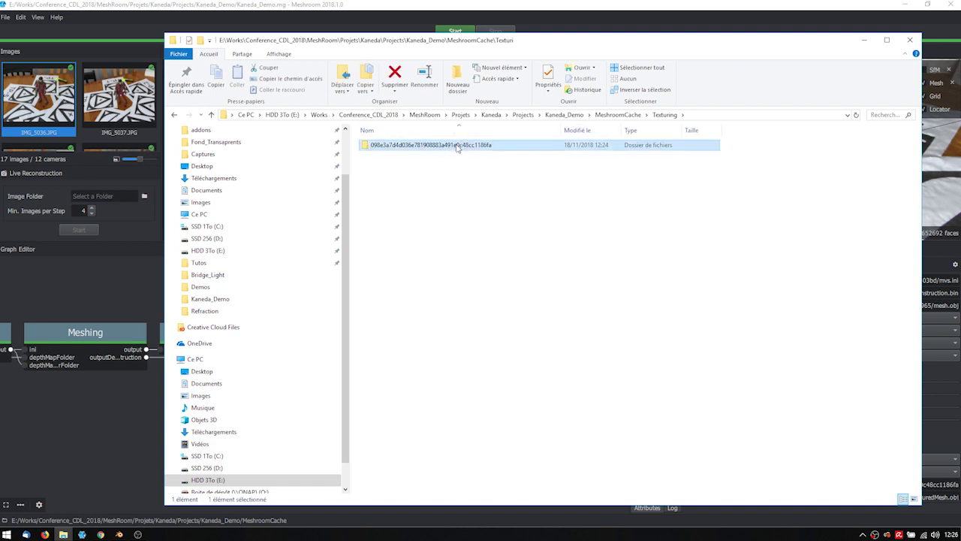
{"action": "double_click", "coordinate": [456, 145]}
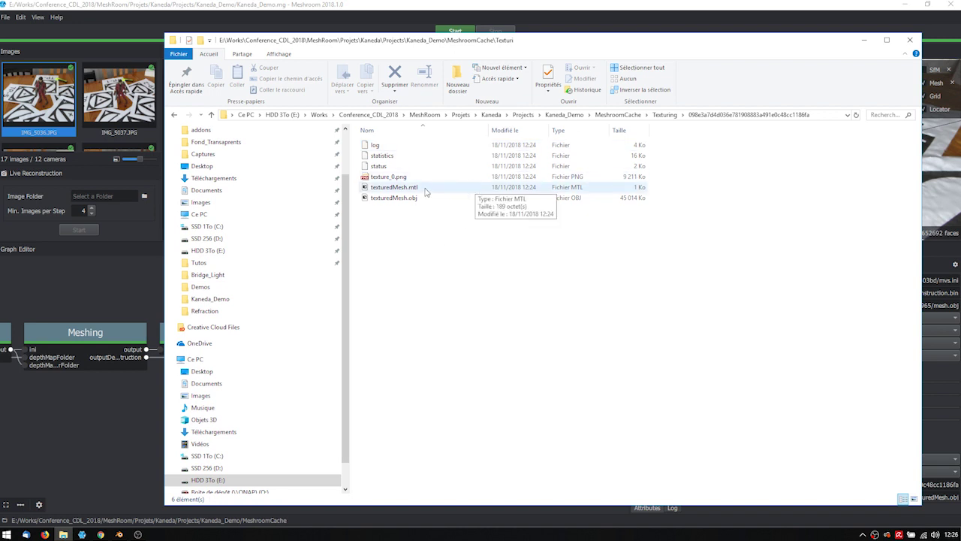
- Point out texturedMesh.mtl and texturedMesh.obj, and open texture_0.png in the image viewer
{"action": "left_click", "coordinate": [425, 188]}
{"action": "left_click", "coordinate": [433, 199]}
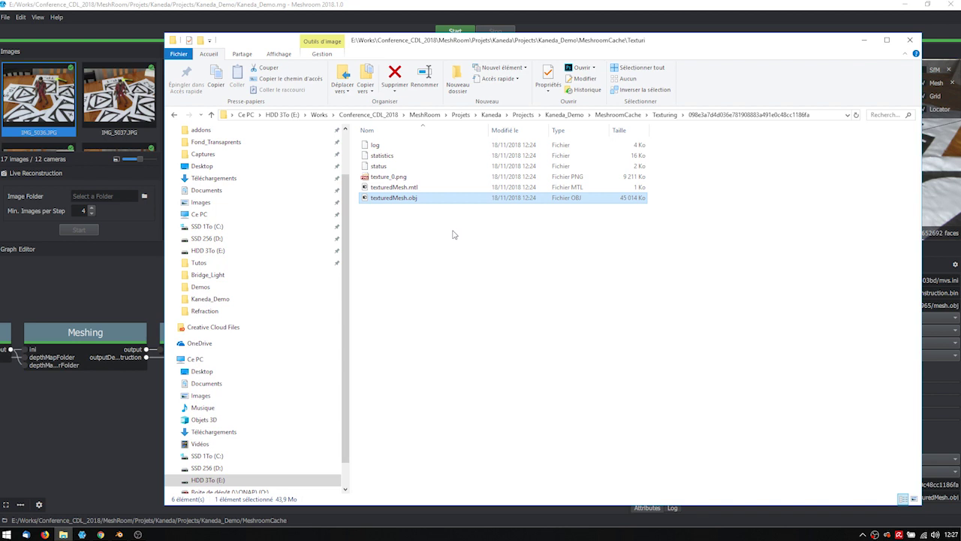
{"action": "left_click", "coordinate": [395, 178]}
{"action": "double_click", "coordinate": [396, 181]}
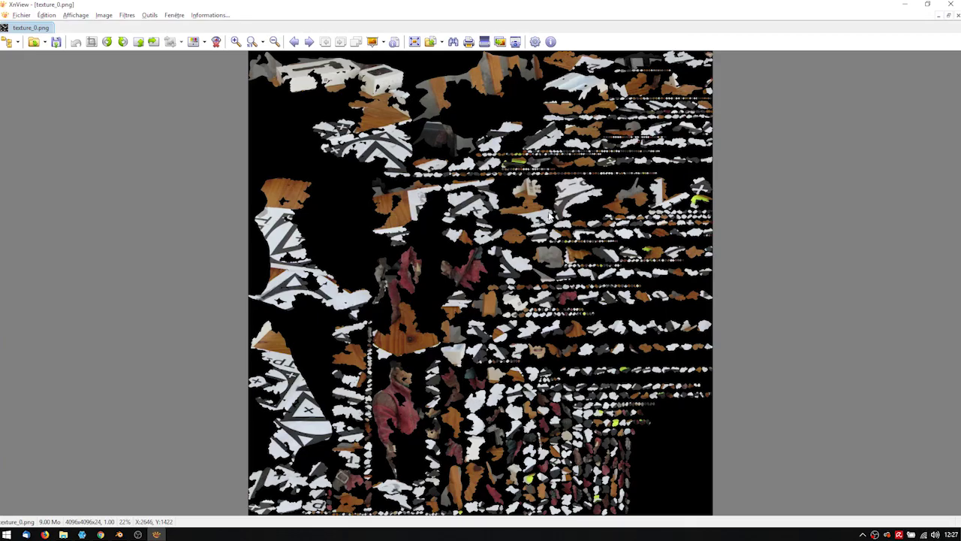
- Examine the texture_0.png texture atlas in full-screen view, zooming in on its mapped image fragments
{"action": "scroll", "coordinate": [551, 216], "scroll_direction": "up", "scroll_amount": 2}
{"action": "double_click", "coordinate": [551, 216]}
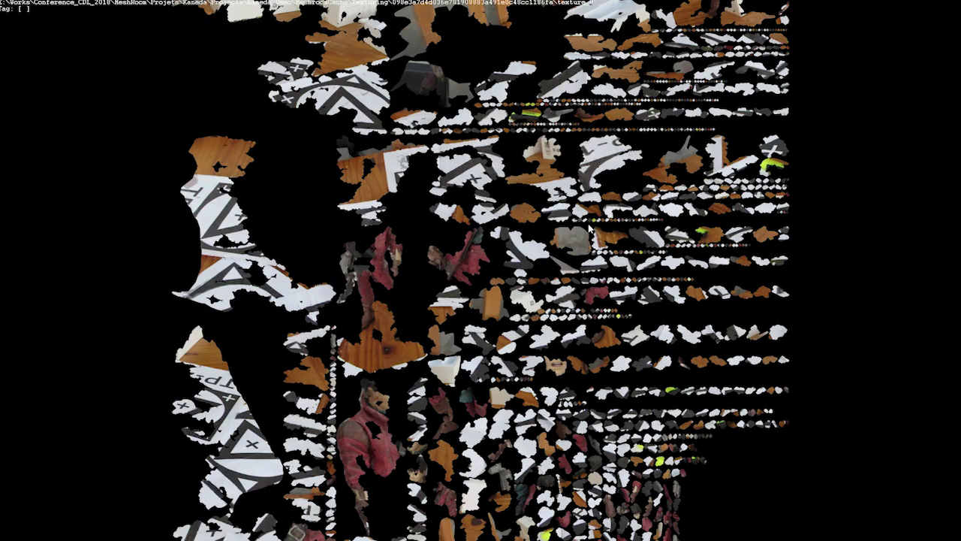
{"action": "scroll", "coordinate": [582, 231], "scroll_direction": "up", "scroll_amount": 2}
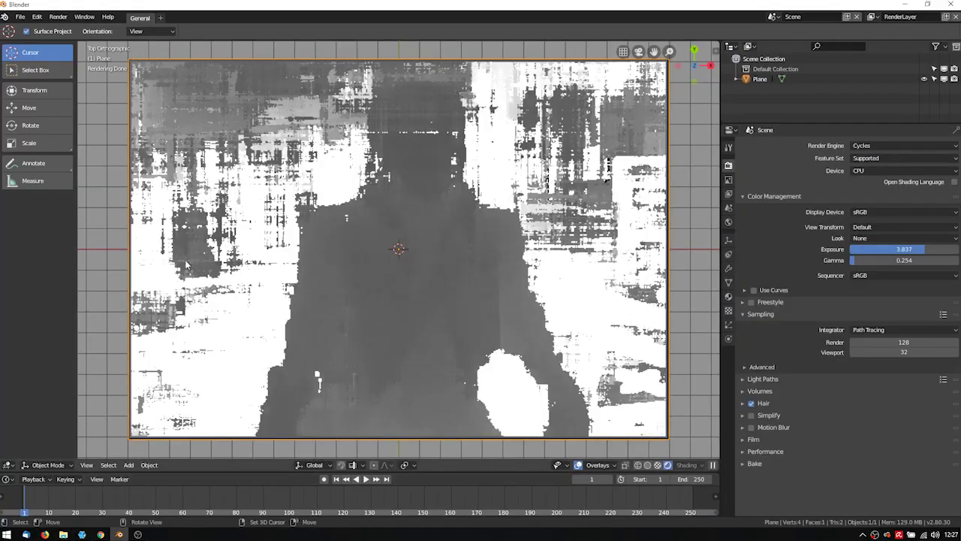
- Switch to Blender and open the recent file Kaneda__EEVEE.blend
{"action": "left_click", "coordinate": [20, 17]}
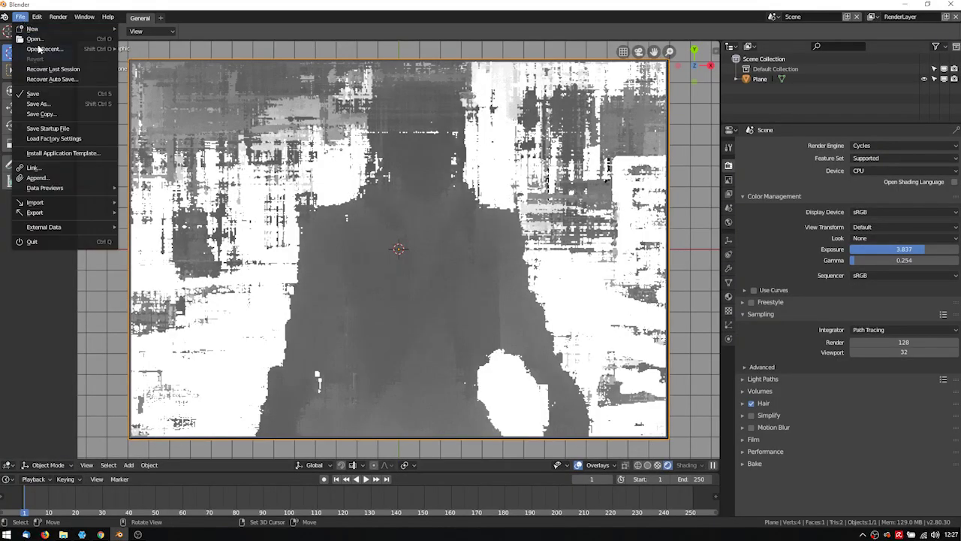
{"action": "mouse_move", "coordinate": [45, 48]}
{"action": "left_click", "coordinate": [230, 48]}
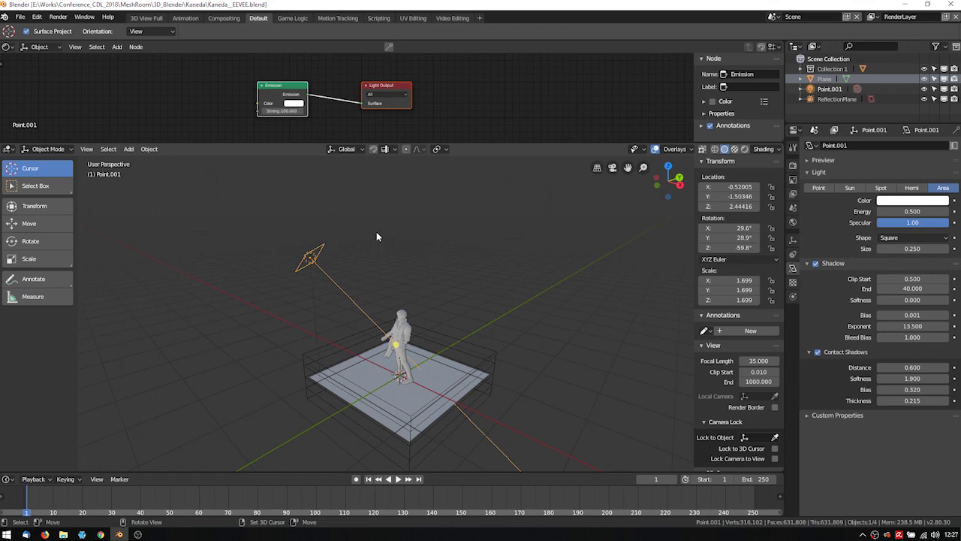
- Display the scene in rendered shading, select the figurine and show its material settings
{"action": "scroll", "coordinate": [376, 236], "scroll_direction": "up", "scroll_amount": 3}
{"action": "middle_click_drag", "start_coordinate": [456, 373], "coordinate": [433, 299], "text": "shift"}
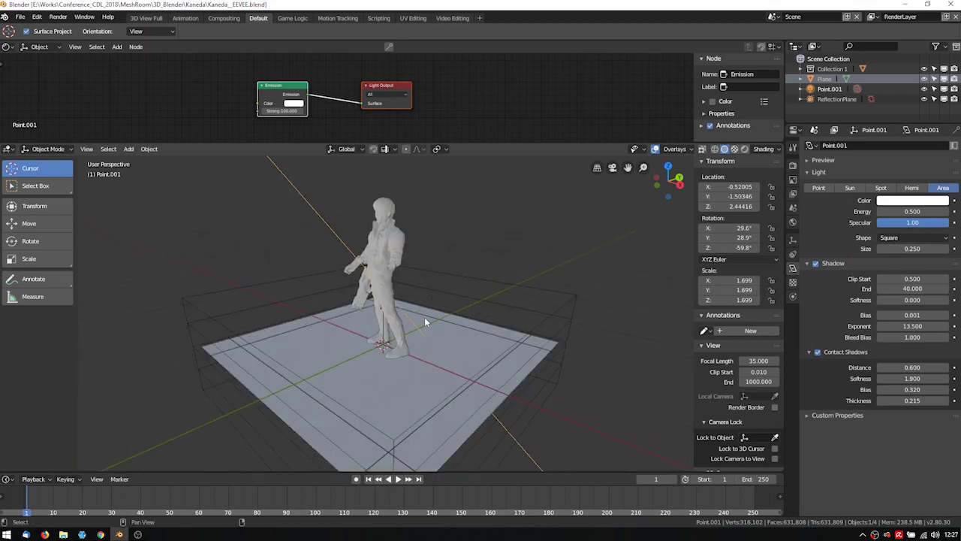
{"action": "key", "text": "shift+z"}
{"action": "mouse_move", "coordinate": [425, 315]}
{"action": "middle_mouse_down"}
{"action": "mouse_move", "coordinate": [415, 306]}
{"action": "mouse_move", "coordinate": [431, 298]}
{"action": "middle_mouse_up"}
{"action": "scroll", "coordinate": [432, 299], "scroll_direction": "up", "scroll_amount": 3}
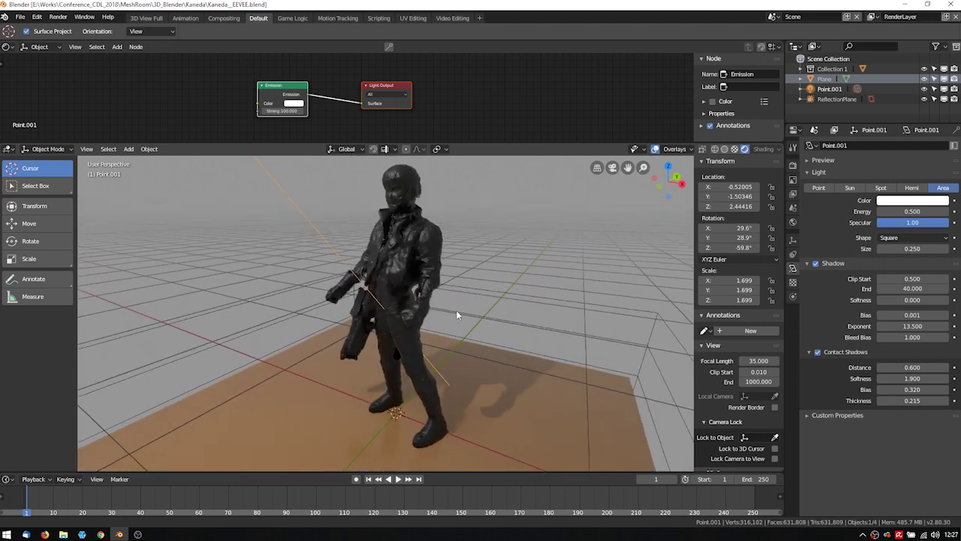
{"action": "left_click", "coordinate": [431, 212]}
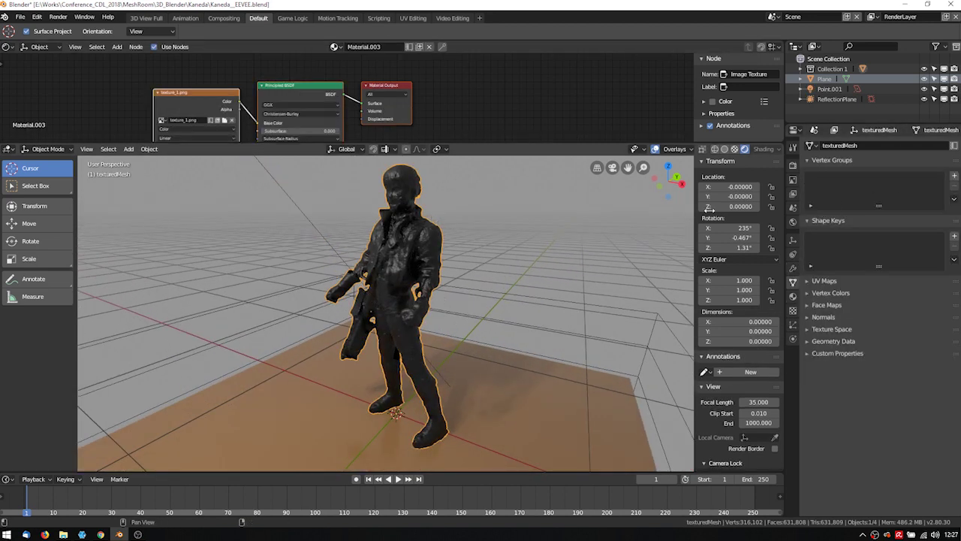
{"action": "left_click", "coordinate": [793, 298]}
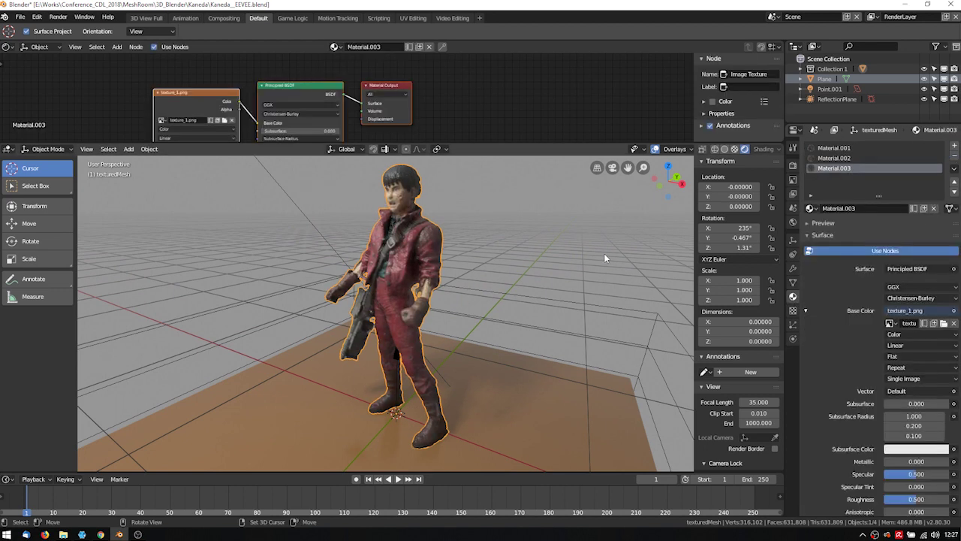
- Deselect everything, maximize the 3D viewport and examine the rendered figurine up close
{"action": "key", "text": "a"}
{"action": "key", "text": "alt+a"}
{"action": "mouse_move", "coordinate": [466, 320]}
{"action": "middle_mouse_down"}
{"action": "mouse_move", "coordinate": [520, 308]}
{"action": "mouse_move", "coordinate": [475, 310]}
{"action": "middle_mouse_up"}
{"action": "scroll", "coordinate": [475, 308], "scroll_direction": "up", "scroll_amount": 5}
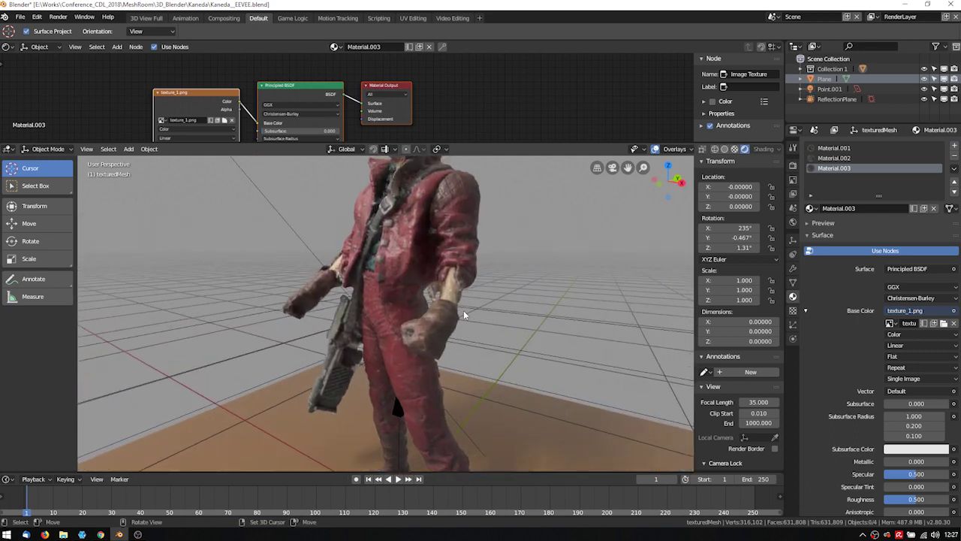
{"action": "key", "text": "ctrl+space"}
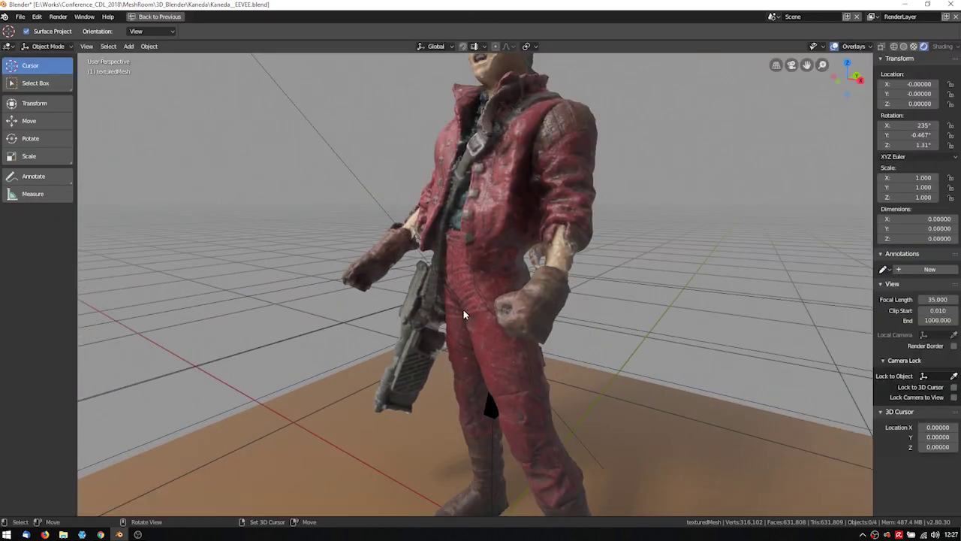
{"action": "scroll", "coordinate": [463, 309], "scroll_direction": "down", "scroll_amount": 2}
{"action": "middle_click_drag", "start_coordinate": [455, 309], "coordinate": [469, 216]}
- Select the figurine, enter Edit Mode and examine the mesh density on its jacket up close
{"action": "left_click", "coordinate": [469, 216]}
{"action": "key", "text": "Tab"}
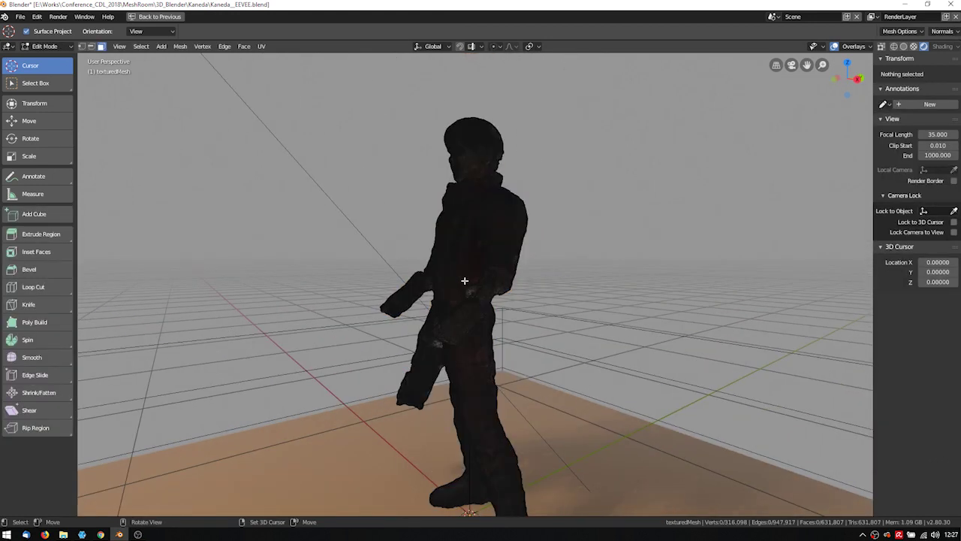
{"action": "middle_click_drag", "start_coordinate": [468, 281], "coordinate": [511, 284]}
{"action": "scroll", "coordinate": [515, 285], "scroll_direction": "up", "scroll_amount": 6}
{"action": "scroll", "coordinate": [521, 378], "scroll_direction": "up", "scroll_amount": 3}
{"action": "middle_click_drag", "start_coordinate": [522, 377], "coordinate": [558, 337]}
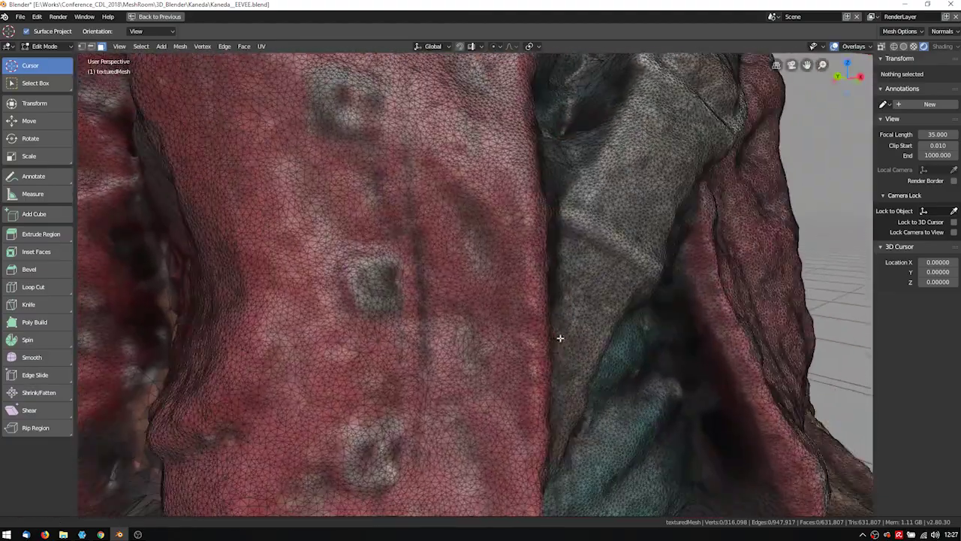
{"action": "scroll", "coordinate": [525, 338], "scroll_direction": "down", "scroll_amount": 3}
{"action": "scroll", "coordinate": [525, 340], "scroll_direction": "down", "scroll_amount": 5}
{"action": "scroll", "coordinate": [526, 339], "scroll_direction": "down", "scroll_amount": 5}
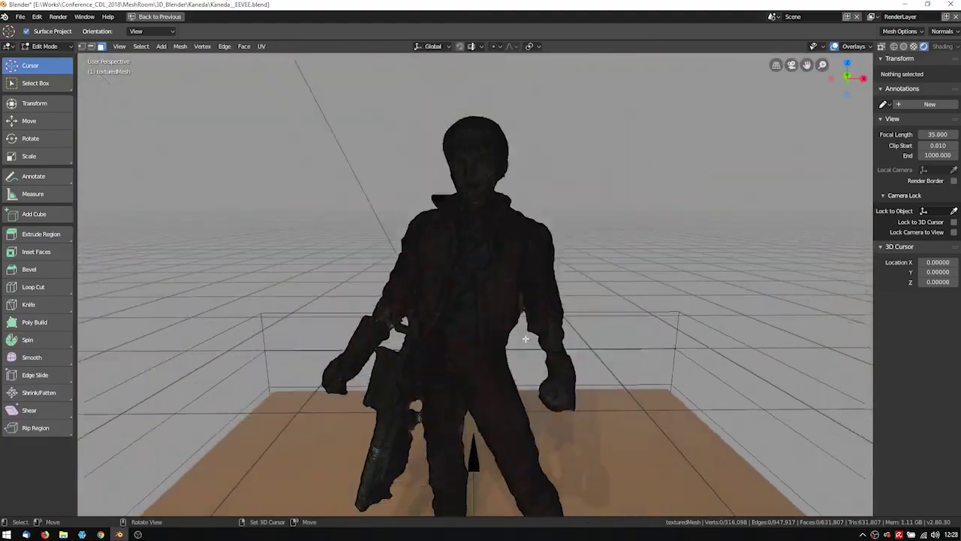
- Open Kaneda__Base.blend from the Kaneda folder
{"action": "left_click", "coordinate": [20, 16]}
{"action": "left_click", "coordinate": [34, 37]}
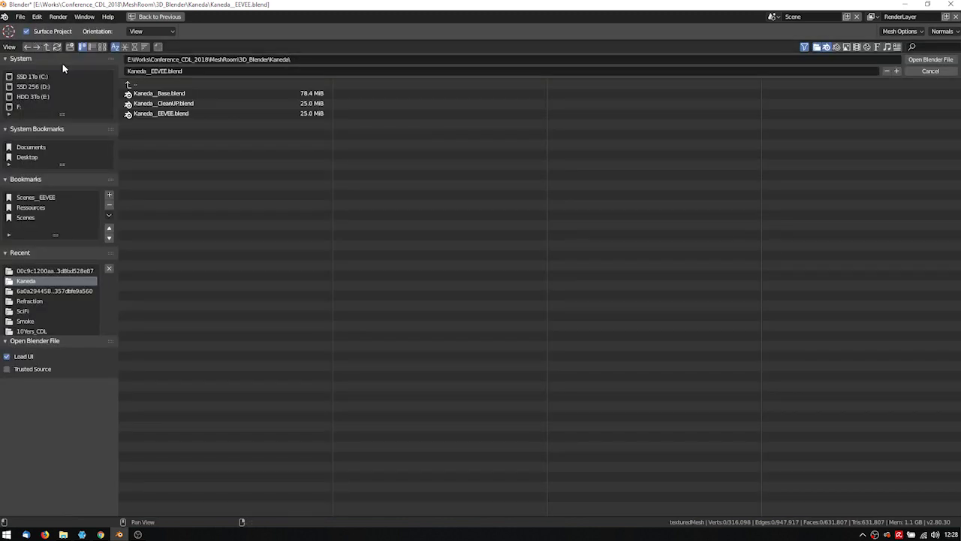
{"action": "double_click", "coordinate": [182, 92]}
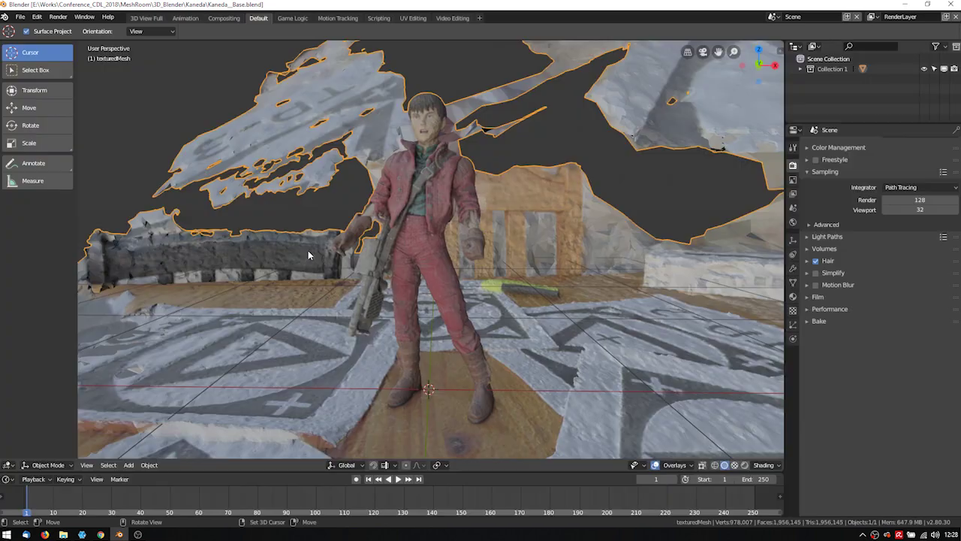
- Examine the raw scan of the figurine and its surroundings, including its dense mesh in Edit Mode
{"action": "middle_click_drag", "start_coordinate": [308, 255], "coordinate": [499, 340]}
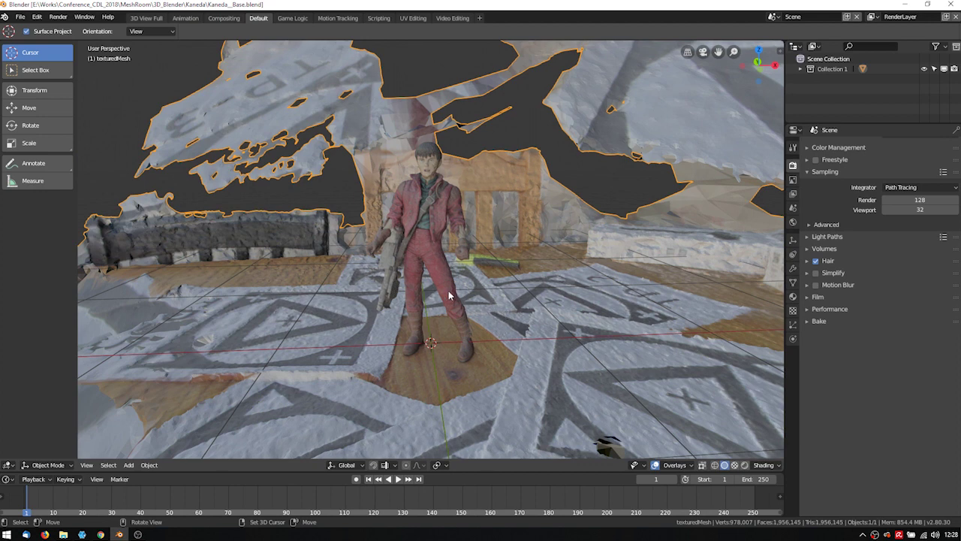
{"action": "key", "text": "Tab"}
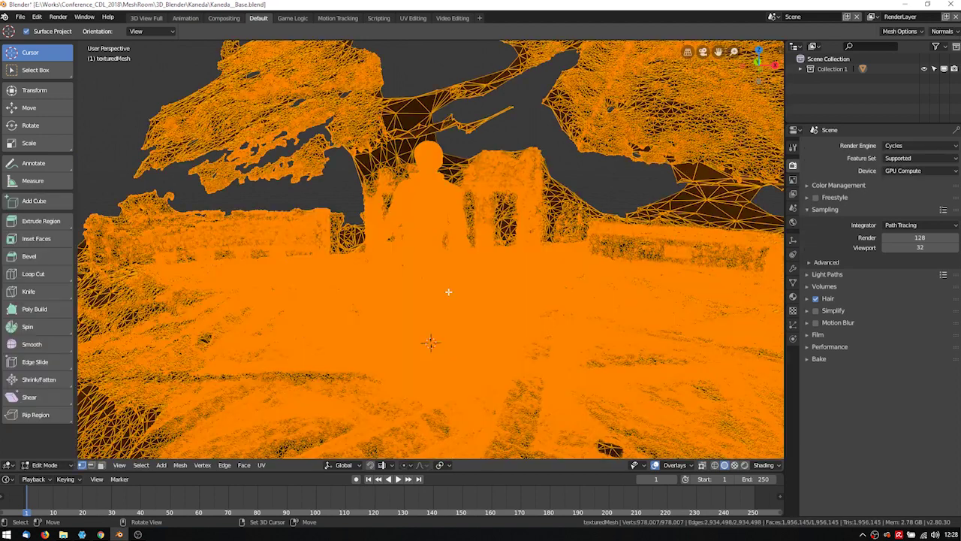
{"action": "scroll", "coordinate": [443, 277], "scroll_direction": "up", "scroll_amount": 8}
{"action": "scroll", "coordinate": [435, 252], "scroll_direction": "up", "scroll_amount": 10}
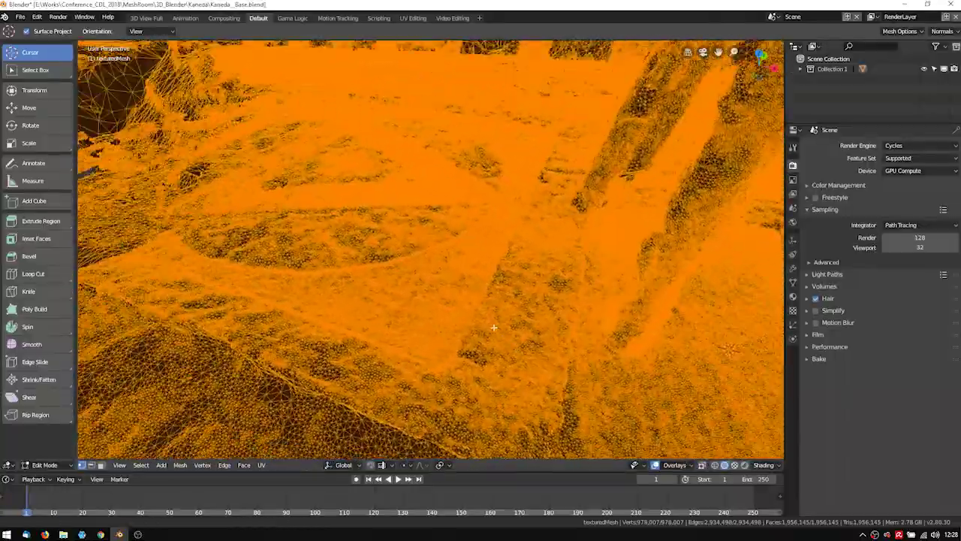
{"action": "middle_click_drag", "start_coordinate": [494, 328], "coordinate": [380, 208]}
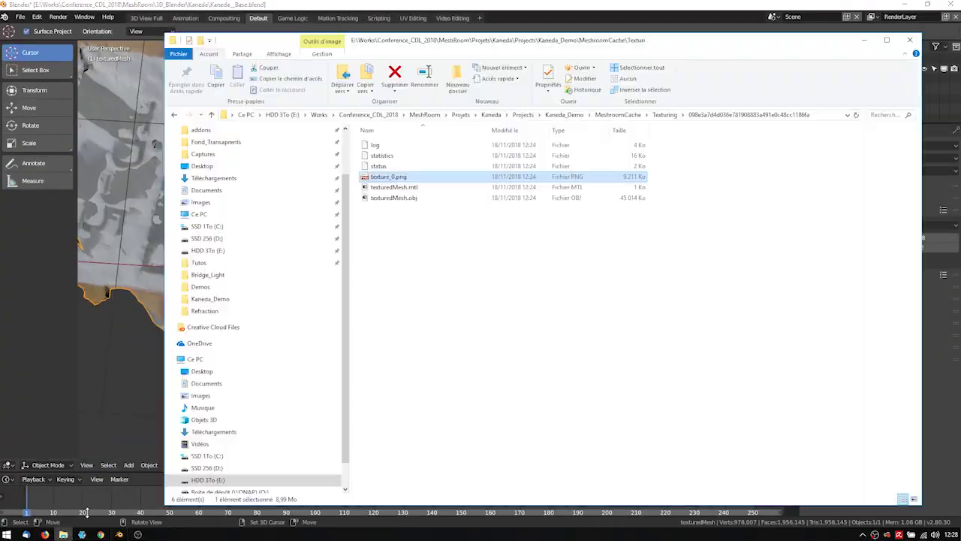
- Switch to File Explorer and open the MeshroomCache folder of the Kaneda_Bridge project
{"action": "left_click", "coordinate": [617, 115]}
{"action": "left_click", "coordinate": [573, 118]}
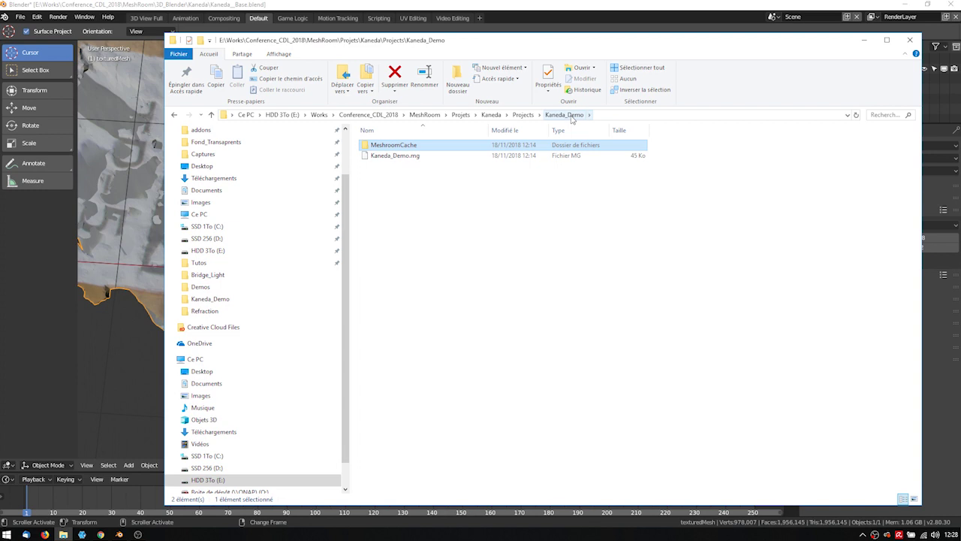
{"action": "left_click", "coordinate": [523, 114]}
{"action": "double_click", "coordinate": [406, 155]}
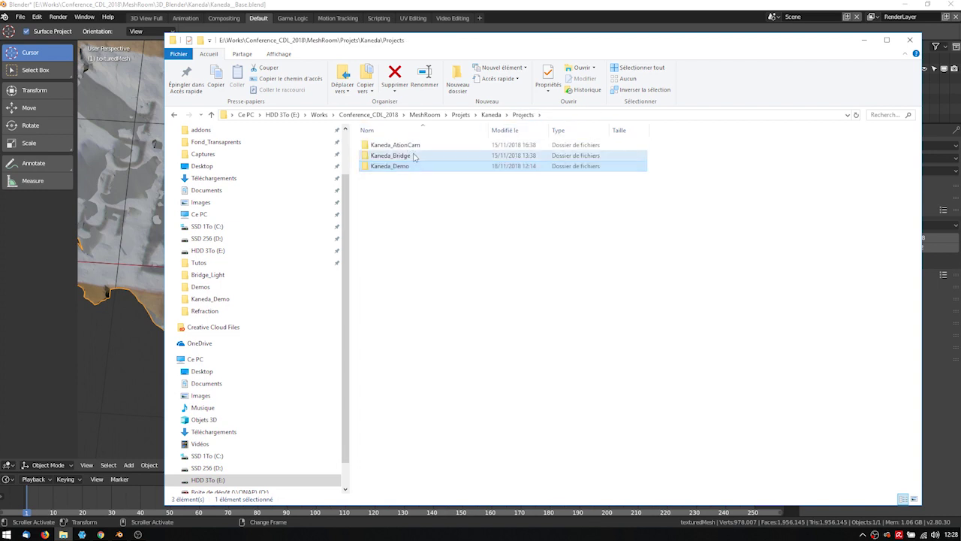
{"action": "double_click", "coordinate": [394, 145]}
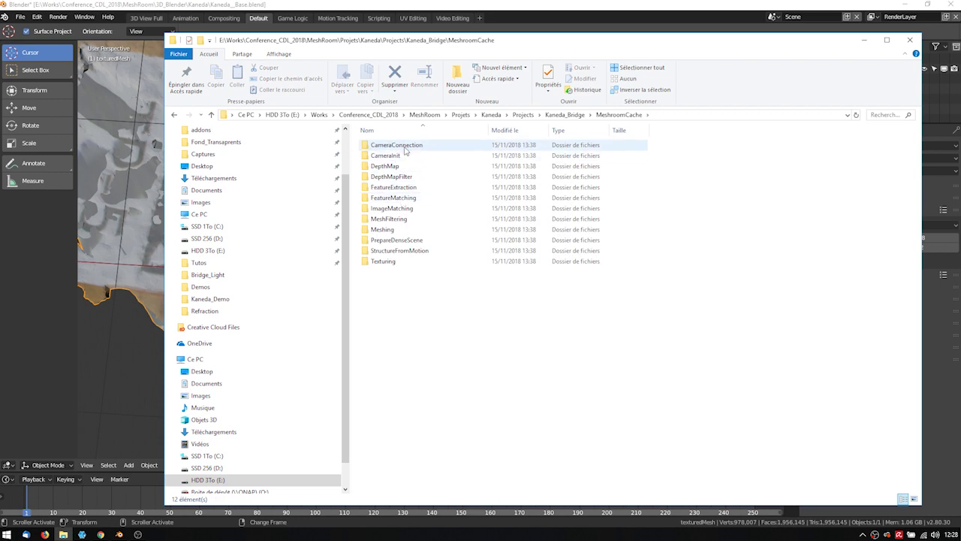
- Go up to the Kaneda folder, open its source photos and view IMG_5037.JPG in the image viewer
{"action": "left_click", "coordinate": [493, 115]}
{"action": "double_click", "coordinate": [396, 155]}
{"action": "left_click", "coordinate": [398, 157]}
{"action": "double_click", "coordinate": [398, 156]}
{"action": "double_click", "coordinate": [447, 163]}
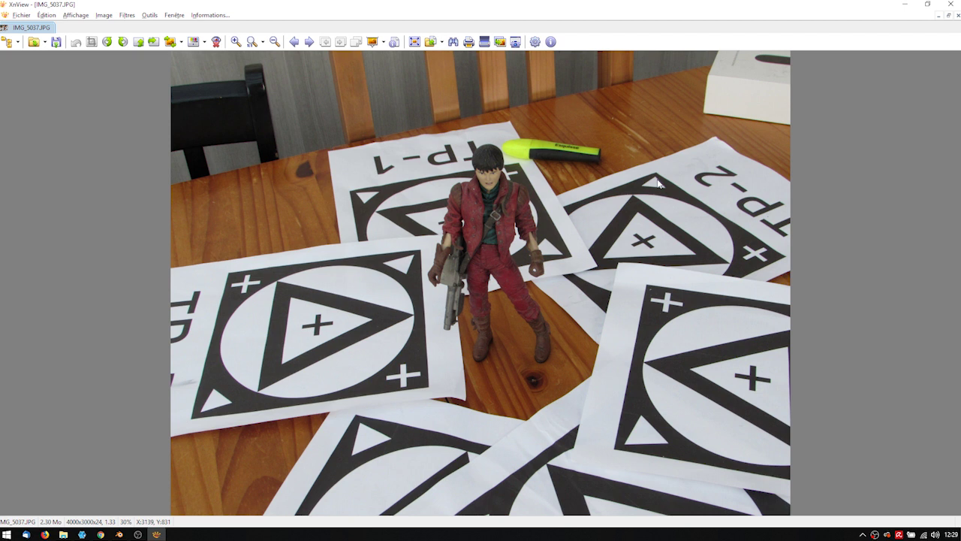
- Zoom in on the source photo to examine the figurine, the highlighter and the table surface behind them
{"action": "scroll", "coordinate": [598, 104], "scroll_direction": "up", "scroll_amount": 5}
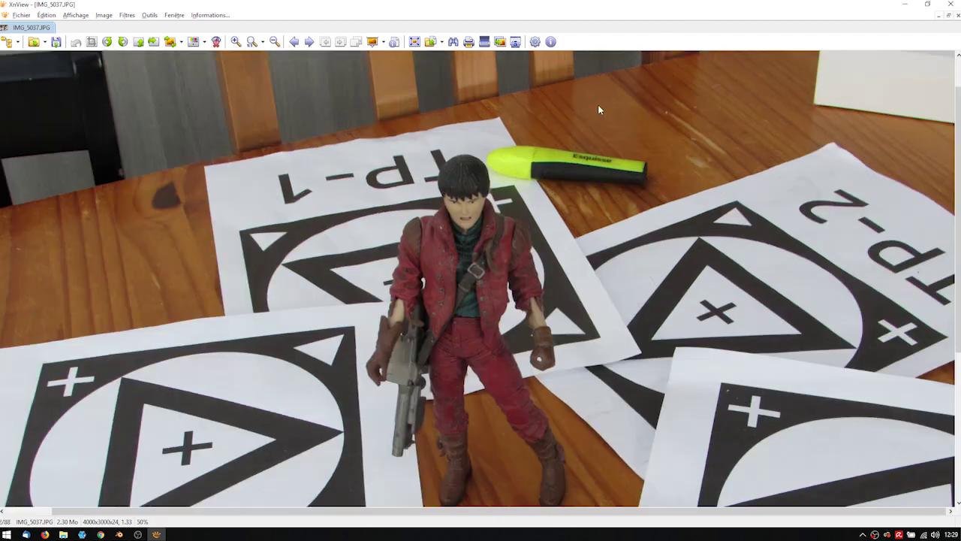
{"action": "scroll", "coordinate": [591, 118], "scroll_direction": "down", "scroll_amount": 4}
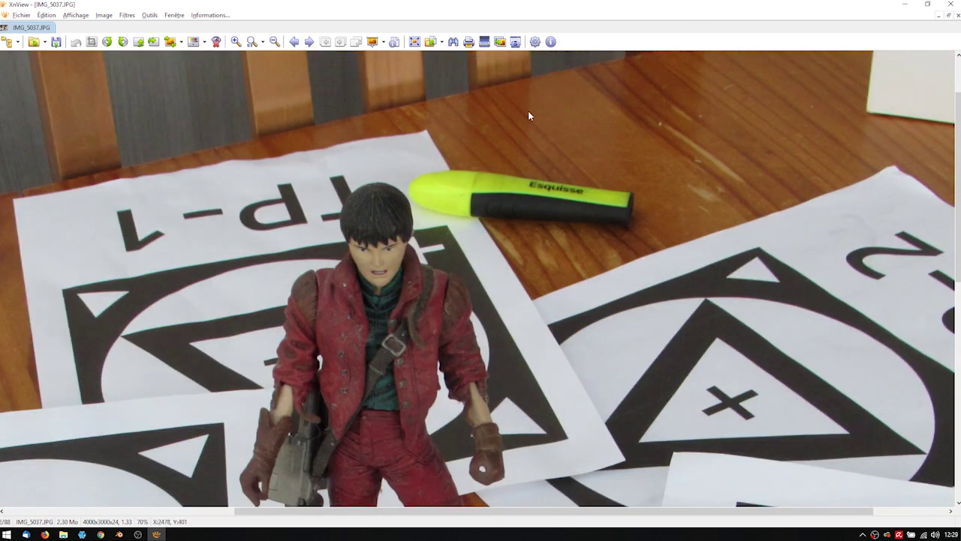
{"action": "left_click_drag", "start_coordinate": [528, 110], "coordinate": [518, 169]}
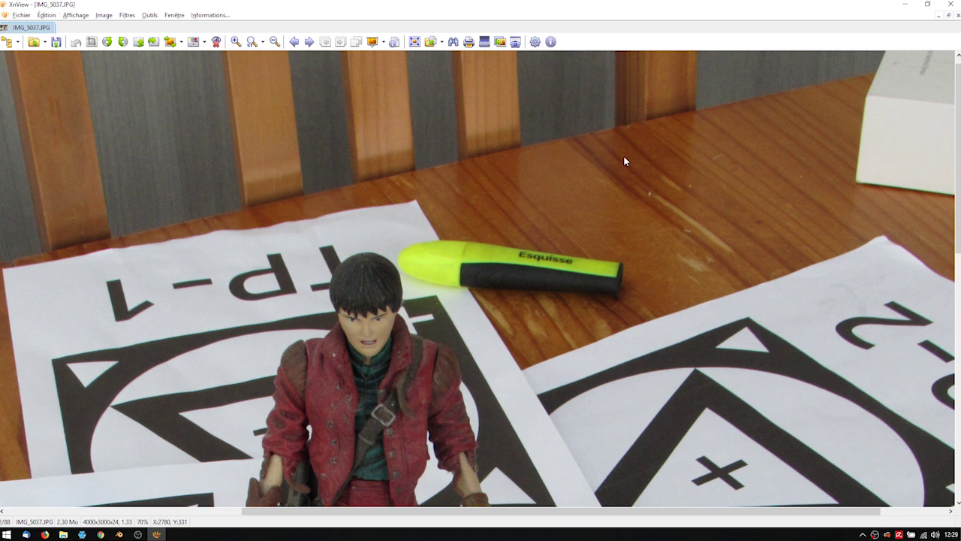
- Switch back to Blender and examine the whole raw scan, including the surroundings reconstructed around the figurine
{"action": "key", "text": "alt+Tab"}
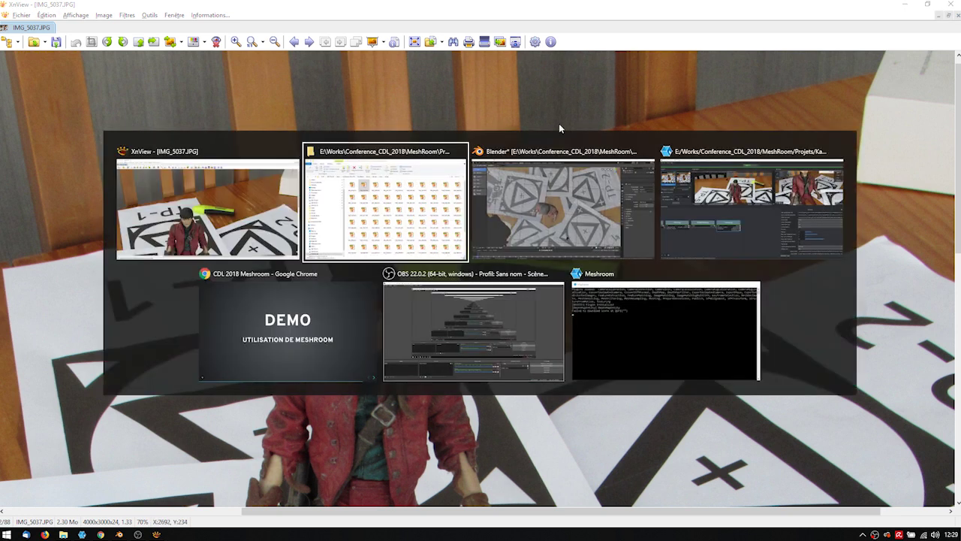
{"action": "key", "text": "alt+Tab"}
{"action": "key", "text": "alt+Tab"}
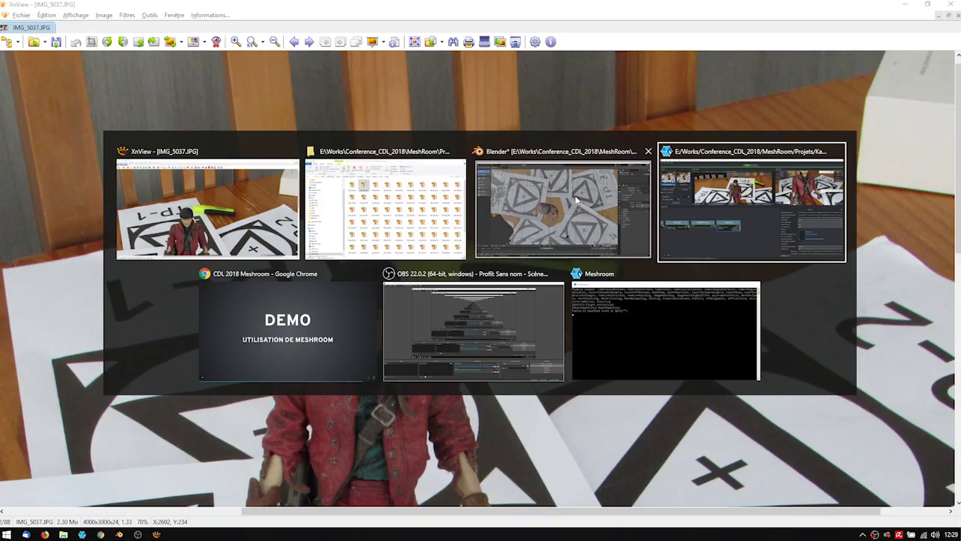
{"action": "left_click", "coordinate": [547, 218]}
{"action": "scroll", "coordinate": [494, 199], "scroll_direction": "down", "scroll_amount": 6}
{"action": "middle_click_drag", "start_coordinate": [494, 199], "coordinate": [539, 256]}
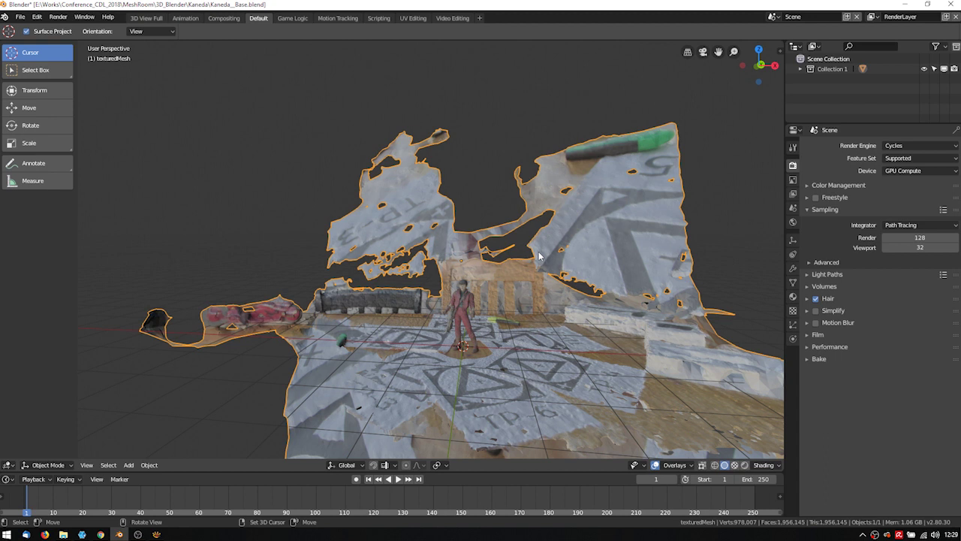
{"action": "middle_click_drag", "start_coordinate": [540, 256], "coordinate": [435, 272]}
- Reopen the recent file Kaneda__EEVEE.blend and select the figurine
{"action": "left_click", "coordinate": [20, 17]}
{"action": "mouse_move", "coordinate": [49, 50]}
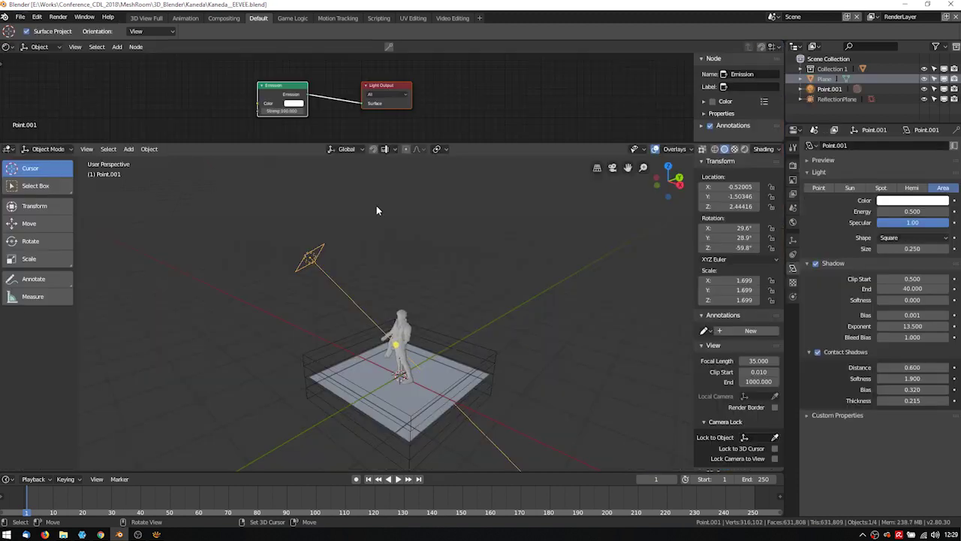
{"action": "scroll", "coordinate": [455, 312], "scroll_direction": "up", "scroll_amount": 5}
{"action": "left_click", "coordinate": [379, 301]}
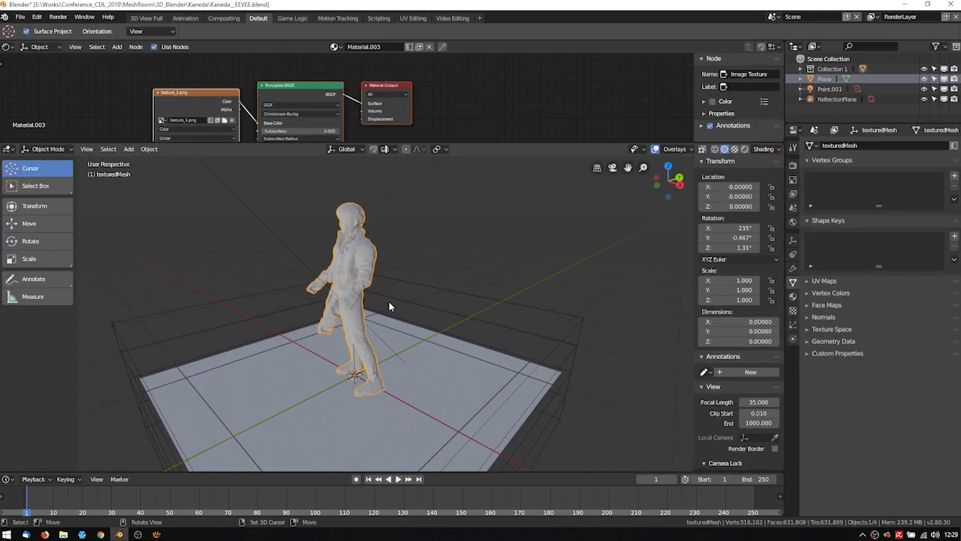
- Inspect the cleaned figurine's mesh on the torso in Edit Mode, then return to Object Mode
{"action": "key", "text": "Tab"}
{"action": "scroll", "coordinate": [406, 302], "scroll_direction": "up", "scroll_amount": 4}
{"action": "middle_click_drag", "start_coordinate": [414, 300], "coordinate": [468, 315]}
{"action": "scroll", "coordinate": [465, 314], "scroll_direction": "up", "scroll_amount": 6}
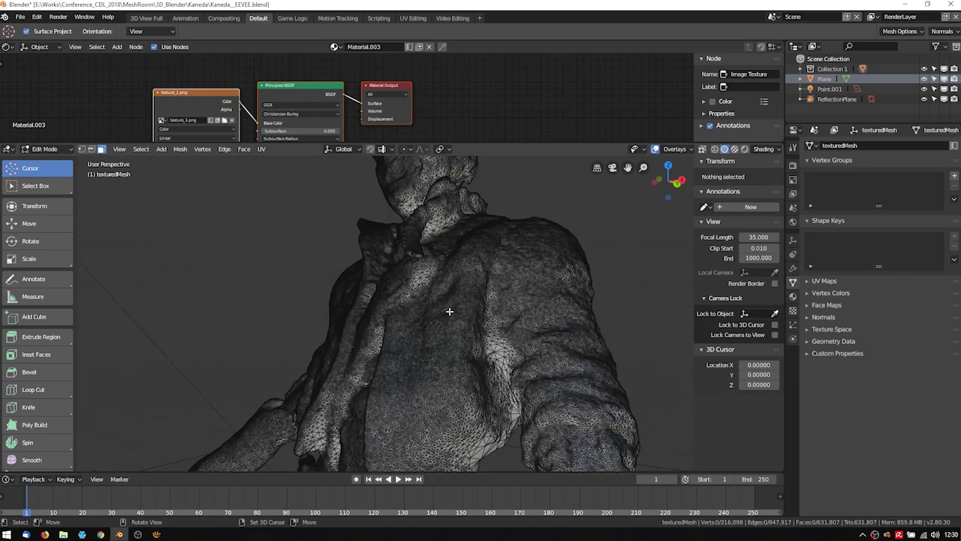
{"action": "scroll", "coordinate": [449, 311], "scroll_direction": "up", "scroll_amount": 4}
{"action": "key", "text": "Tab"}
{"action": "scroll", "coordinate": [404, 307], "scroll_direction": "down", "scroll_amount": 8}
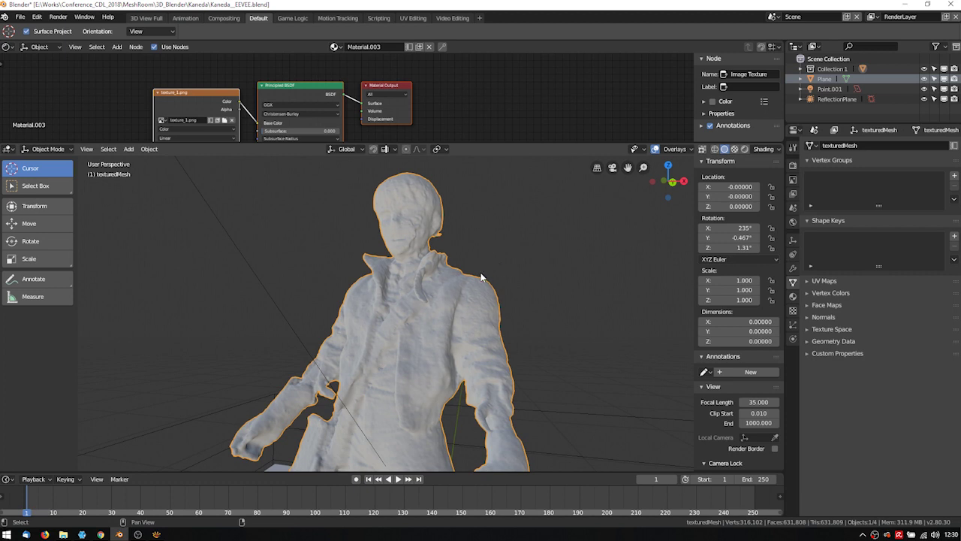
- Switch the viewport to rendered shading and show the figurine's material settings
{"action": "left_click", "coordinate": [744, 149]}
{"action": "left_click", "coordinate": [793, 296]}
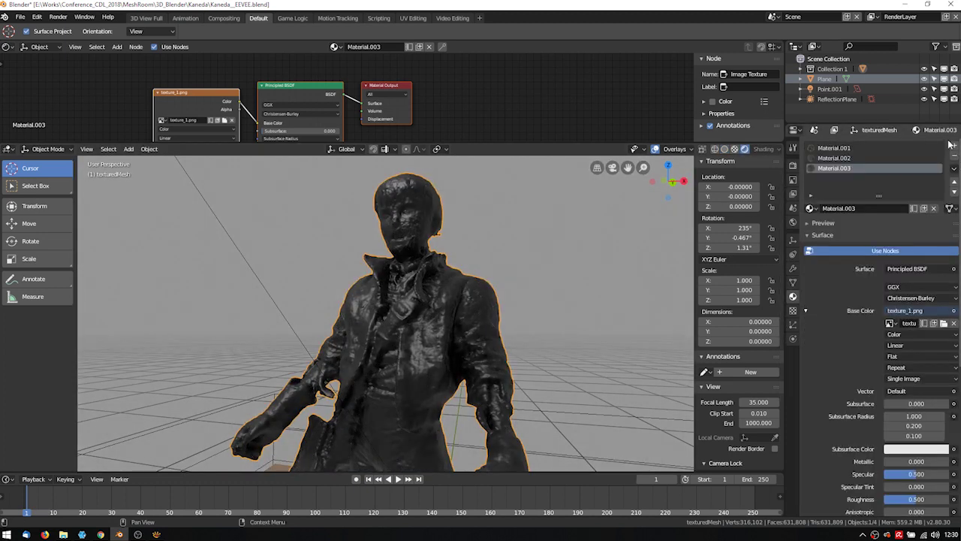
{"action": "scroll", "coordinate": [503, 309], "scroll_direction": "down", "scroll_amount": 5}
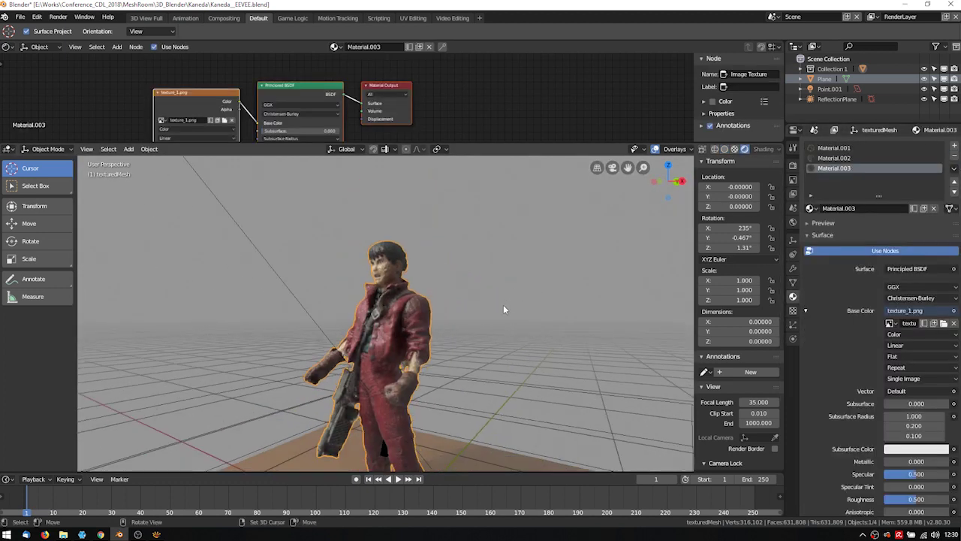
- Maximize the 3D viewport, hide its overlays, and examine the rendered figurine from the front, up close and in full
{"action": "key", "text": "ctrl+space"}
{"action": "middle_click_drag", "start_coordinate": [494, 318], "coordinate": [515, 358]}
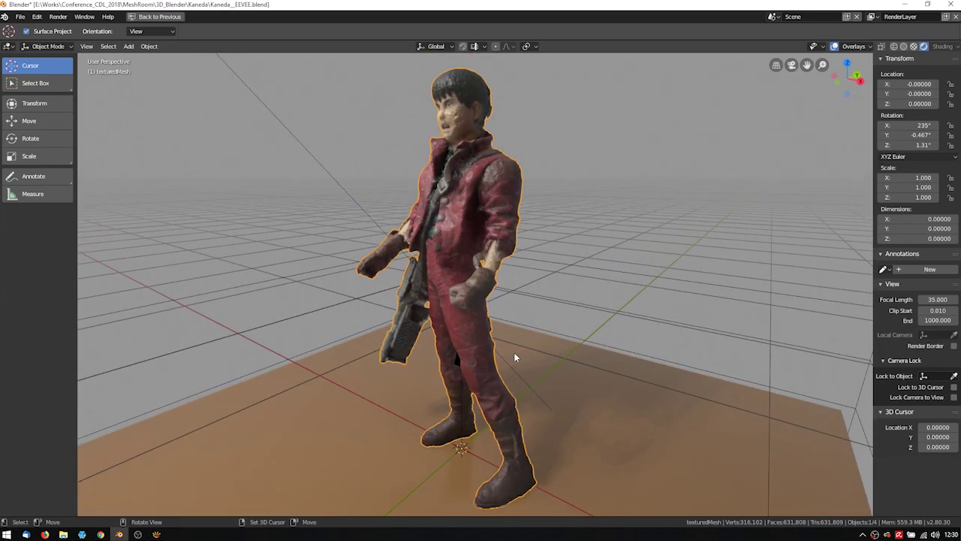
{"action": "left_click", "coordinate": [834, 46]}
{"action": "middle_click_drag", "start_coordinate": [723, 155], "coordinate": [619, 252]}
{"action": "scroll", "coordinate": [618, 252], "scroll_direction": "up", "scroll_amount": 2}
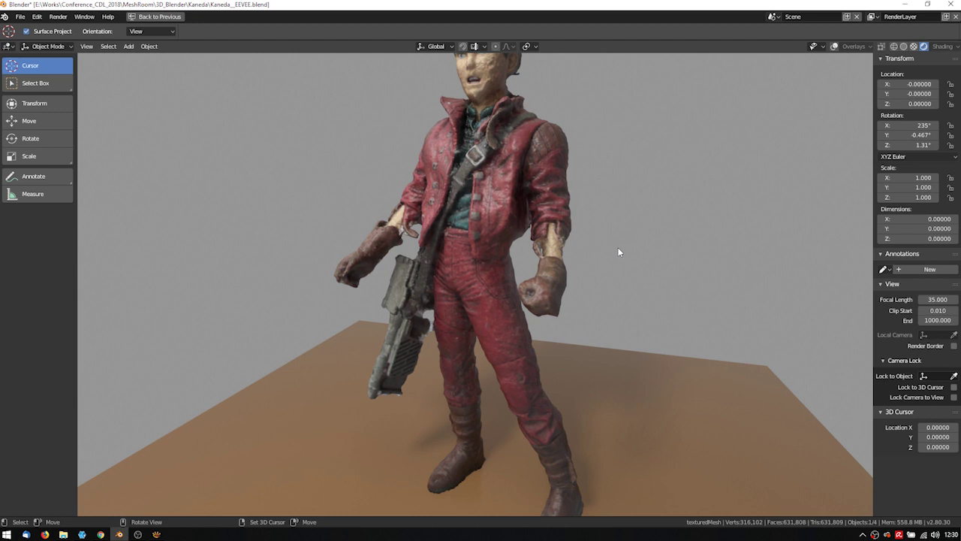
{"action": "scroll", "coordinate": [592, 233], "scroll_direction": "down", "scroll_amount": 5}
{"action": "scroll", "coordinate": [551, 248], "scroll_direction": "up", "scroll_amount": 2}
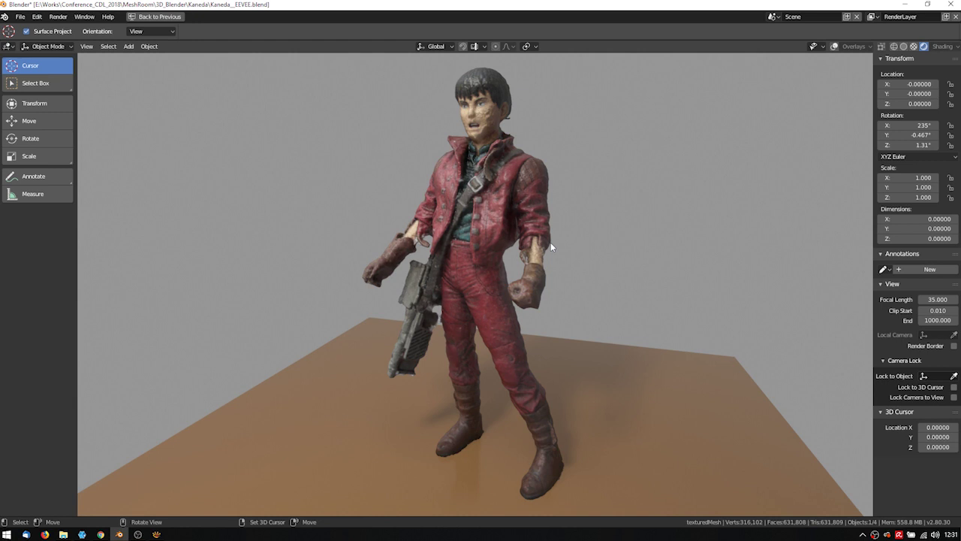
- Switch to Meshroom and add a ConvertAnimatedCamera node to the graph
{"action": "key", "text": "alt+Tab"}
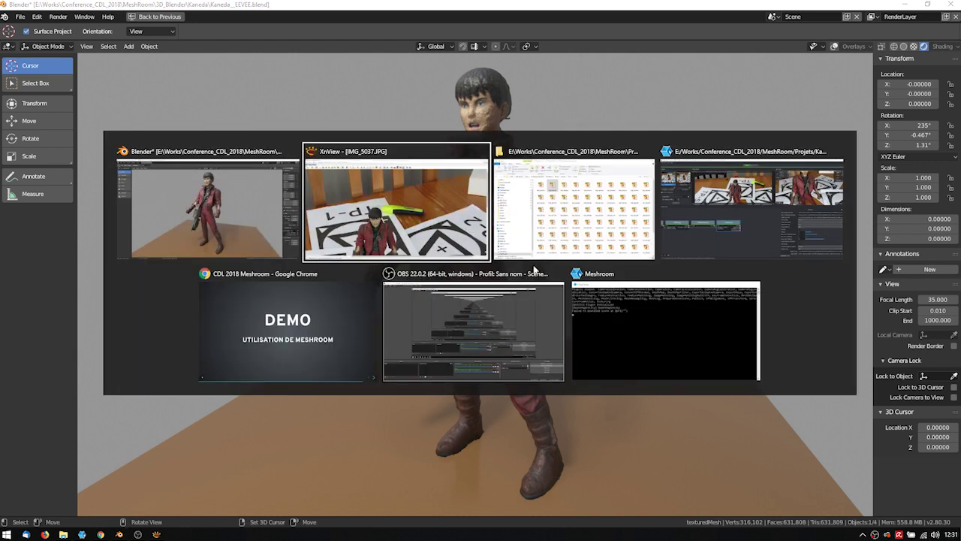
{"action": "left_click", "coordinate": [577, 264]}
{"action": "scroll", "coordinate": [334, 367], "scroll_direction": "down", "scroll_amount": 3}
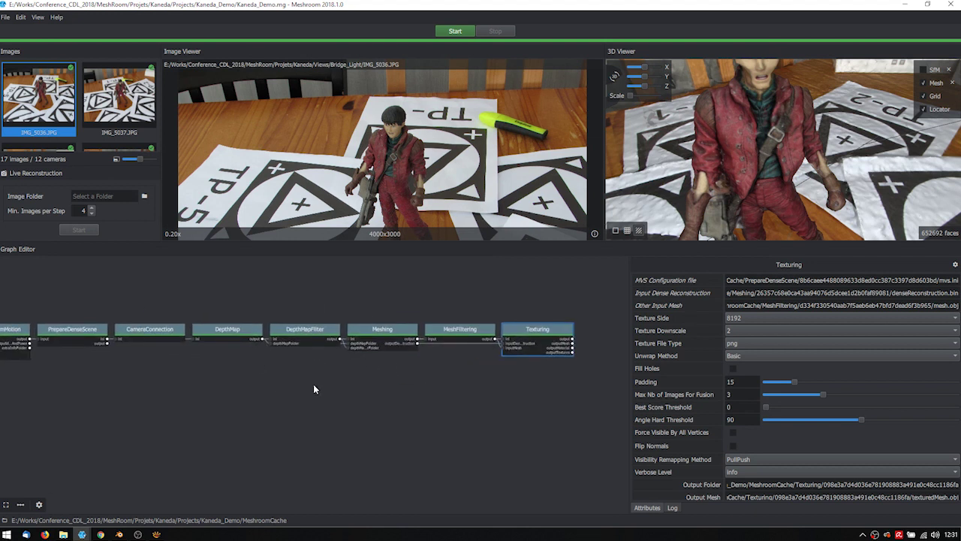
{"action": "right_click", "coordinate": [314, 385]}
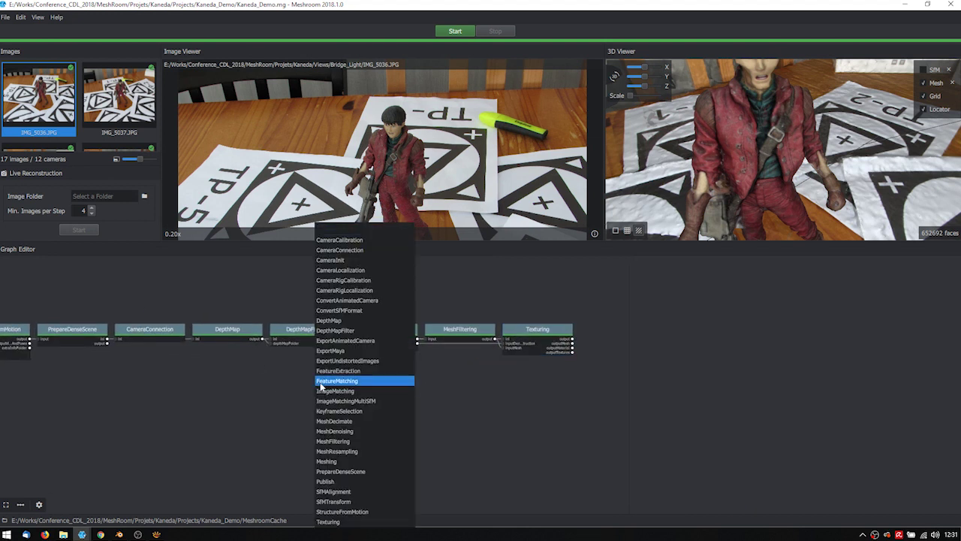
{"action": "left_click", "coordinate": [384, 300]}
- Connect the DepthMap output to the ConvertAnimatedCamera input and place the new node just below DepthMapFilter
{"action": "left_click_drag", "start_coordinate": [180, 291], "coordinate": [286, 417]}
{"action": "left_click_drag", "start_coordinate": [343, 391], "coordinate": [373, 376]}
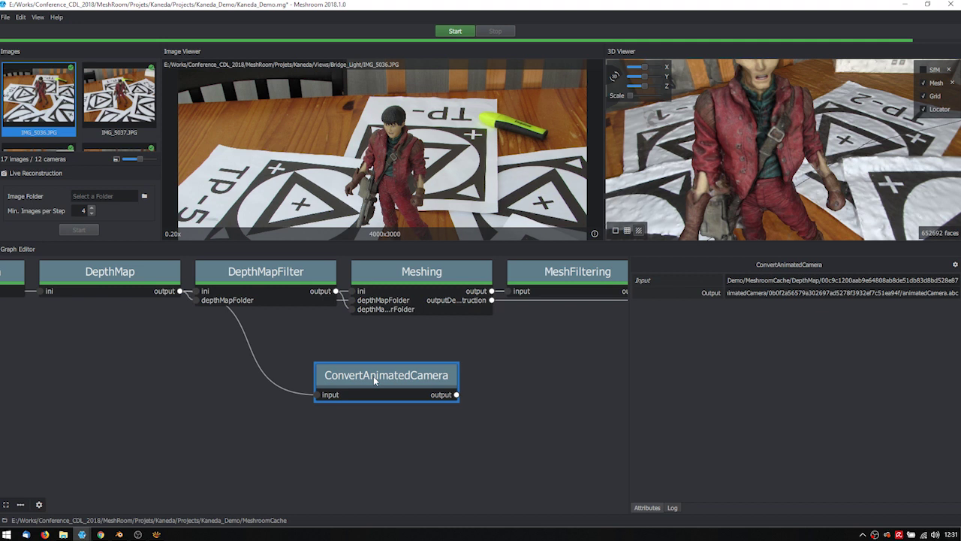
{"action": "left_click_drag", "start_coordinate": [373, 375], "coordinate": [298, 394]}
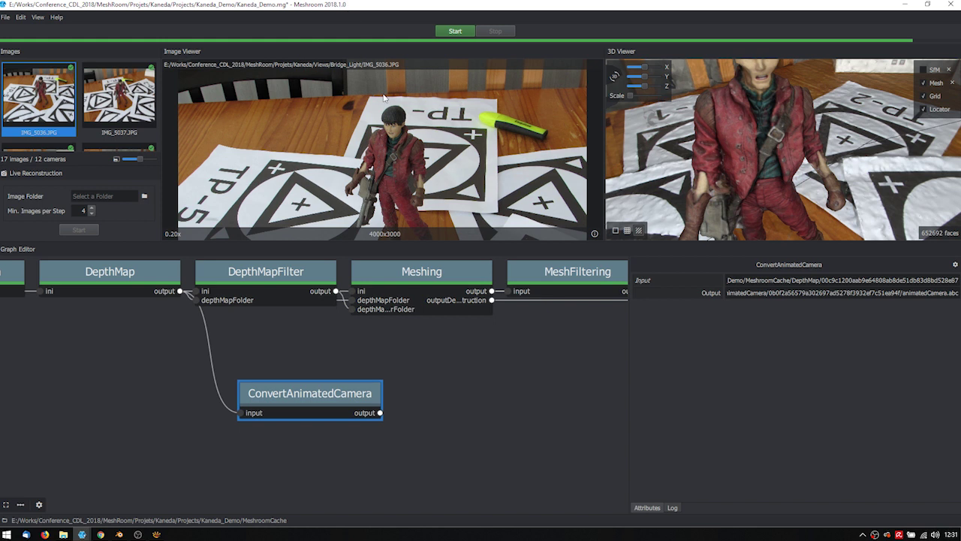
{"action": "left_click_drag", "start_coordinate": [337, 399], "coordinate": [304, 373]}
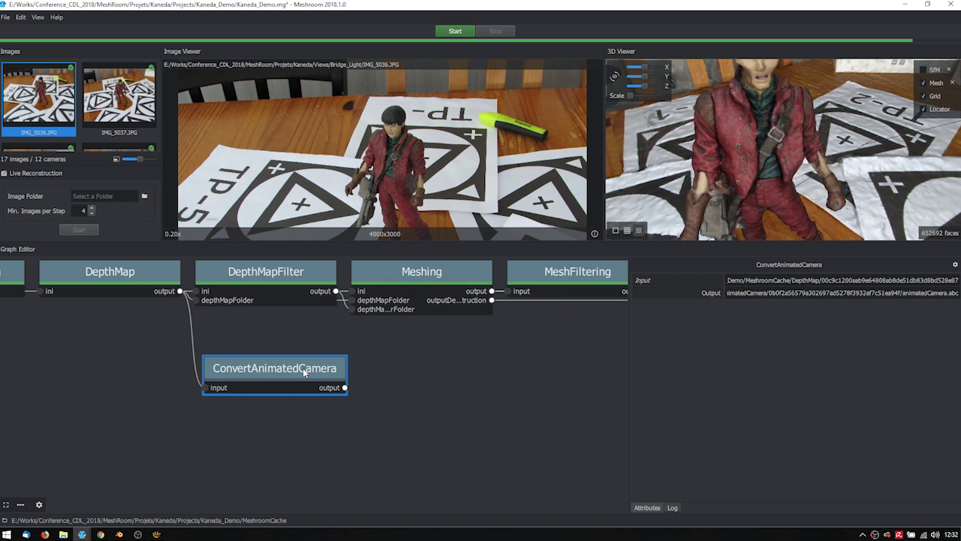
- Switch to the CDL 2018 Meshroom presentation in Google Chrome and advance to the slide after the demo title
{"action": "key", "text": "alt+Tab"}
{"action": "key", "text": "alt+Tab"}
{"action": "key", "text": "alt+Tab"}
{"action": "key", "text": "alt+Tab"}
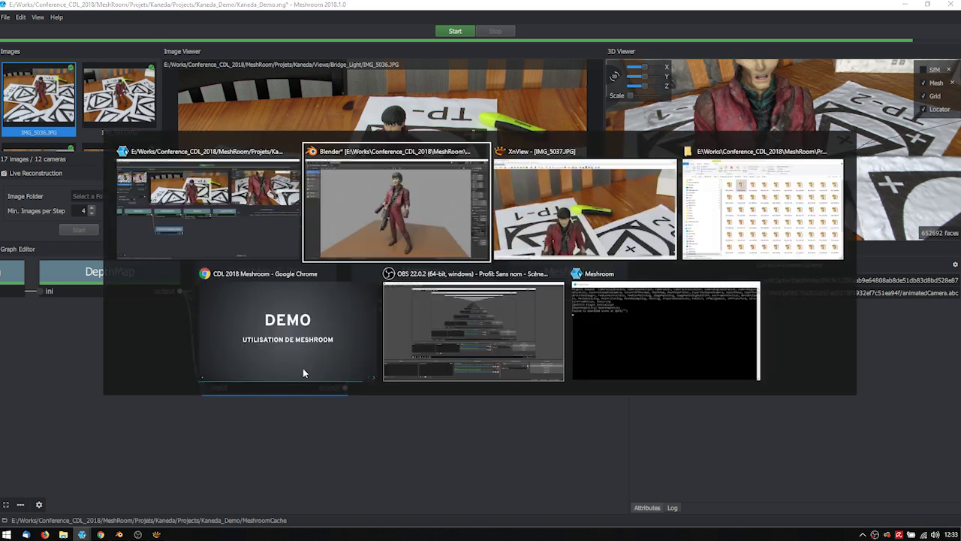
{"action": "key", "text": "Right"}
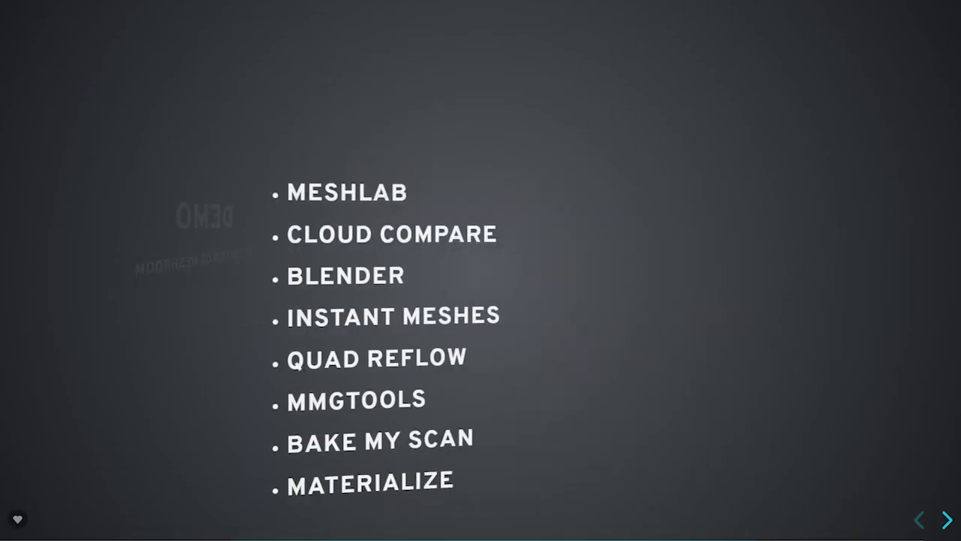